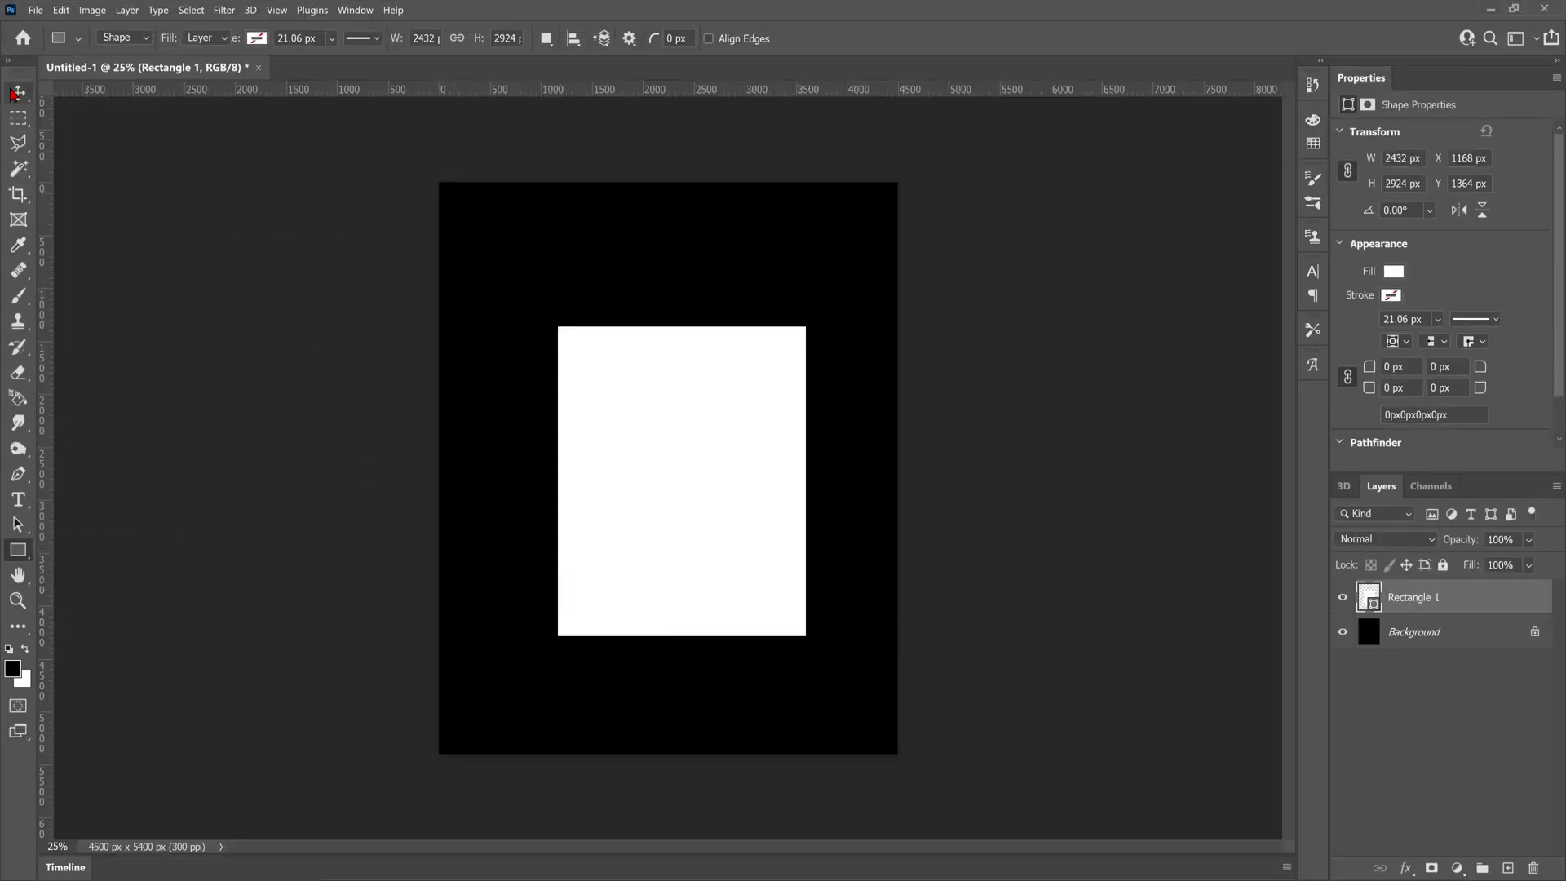
- Centre the white rectangle horizontally on the canvas and shorten it to about 2444 px tall
{"action": "left_click", "coordinate": [18, 92]}
{"action": "mouse_move", "coordinate": [714, 466]}
{"action": "left_mouse_down"}
{"action": "mouse_move", "coordinate": [691, 489]}
{"action": "mouse_move", "coordinate": [701, 479]}
{"action": "left_mouse_up"}
{"action": "key", "text": "ctrl+t"}
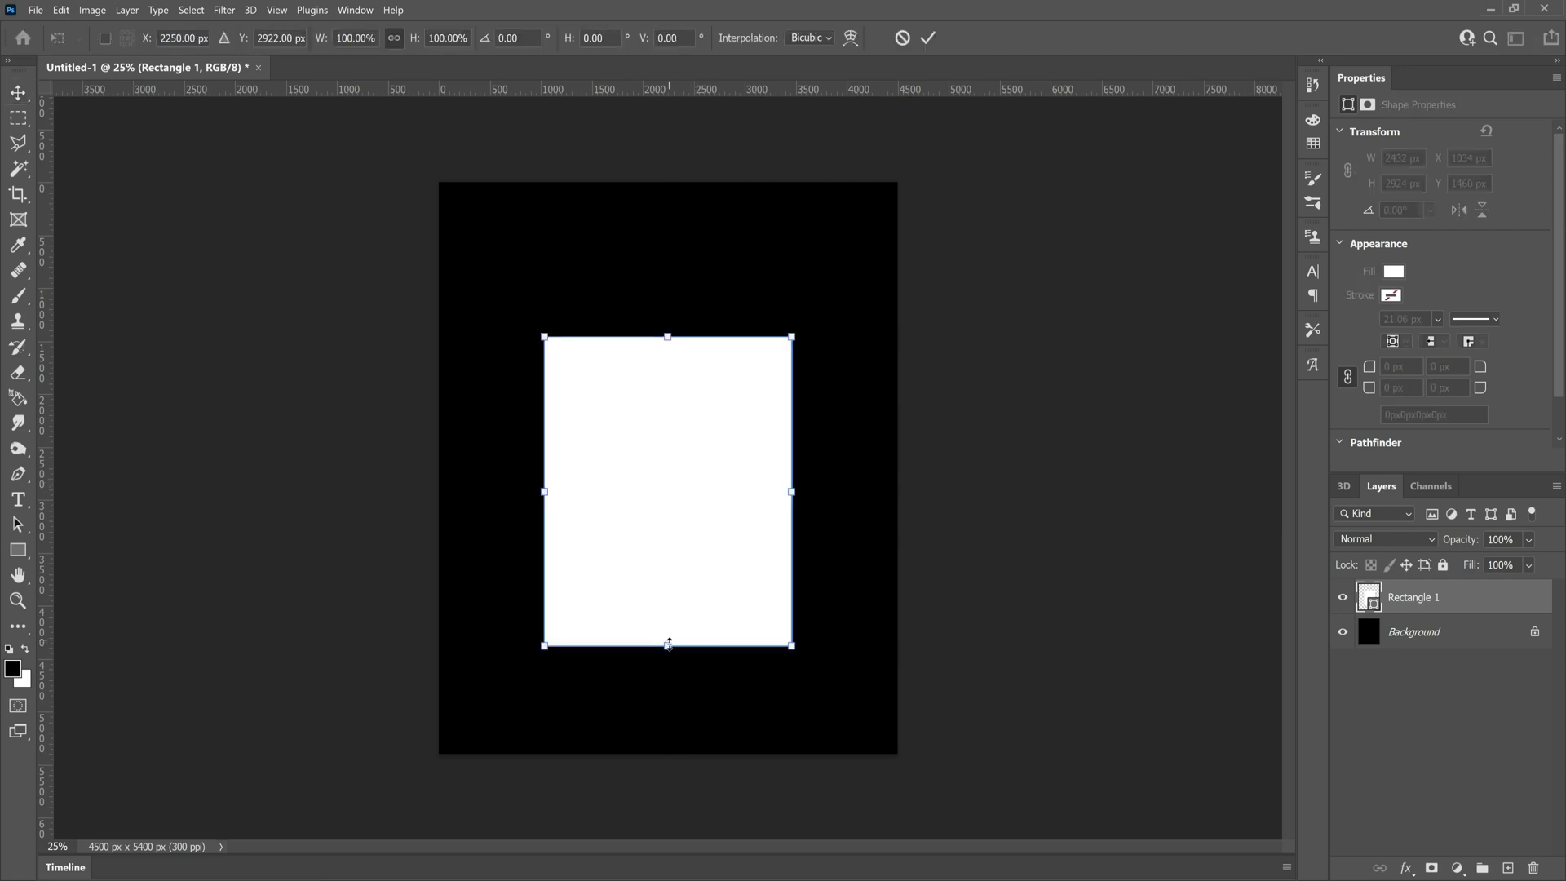
{"action": "left_click_drag", "start_coordinate": [668, 644], "coordinate": [669, 594]}
{"action": "left_click_drag", "start_coordinate": [707, 546], "coordinate": [712, 567]}
{"action": "key", "text": "Return"}
- Draw a white-filled circle about 2516 px across over the upper part of the rectangle
{"action": "left_click", "coordinate": [18, 550]}
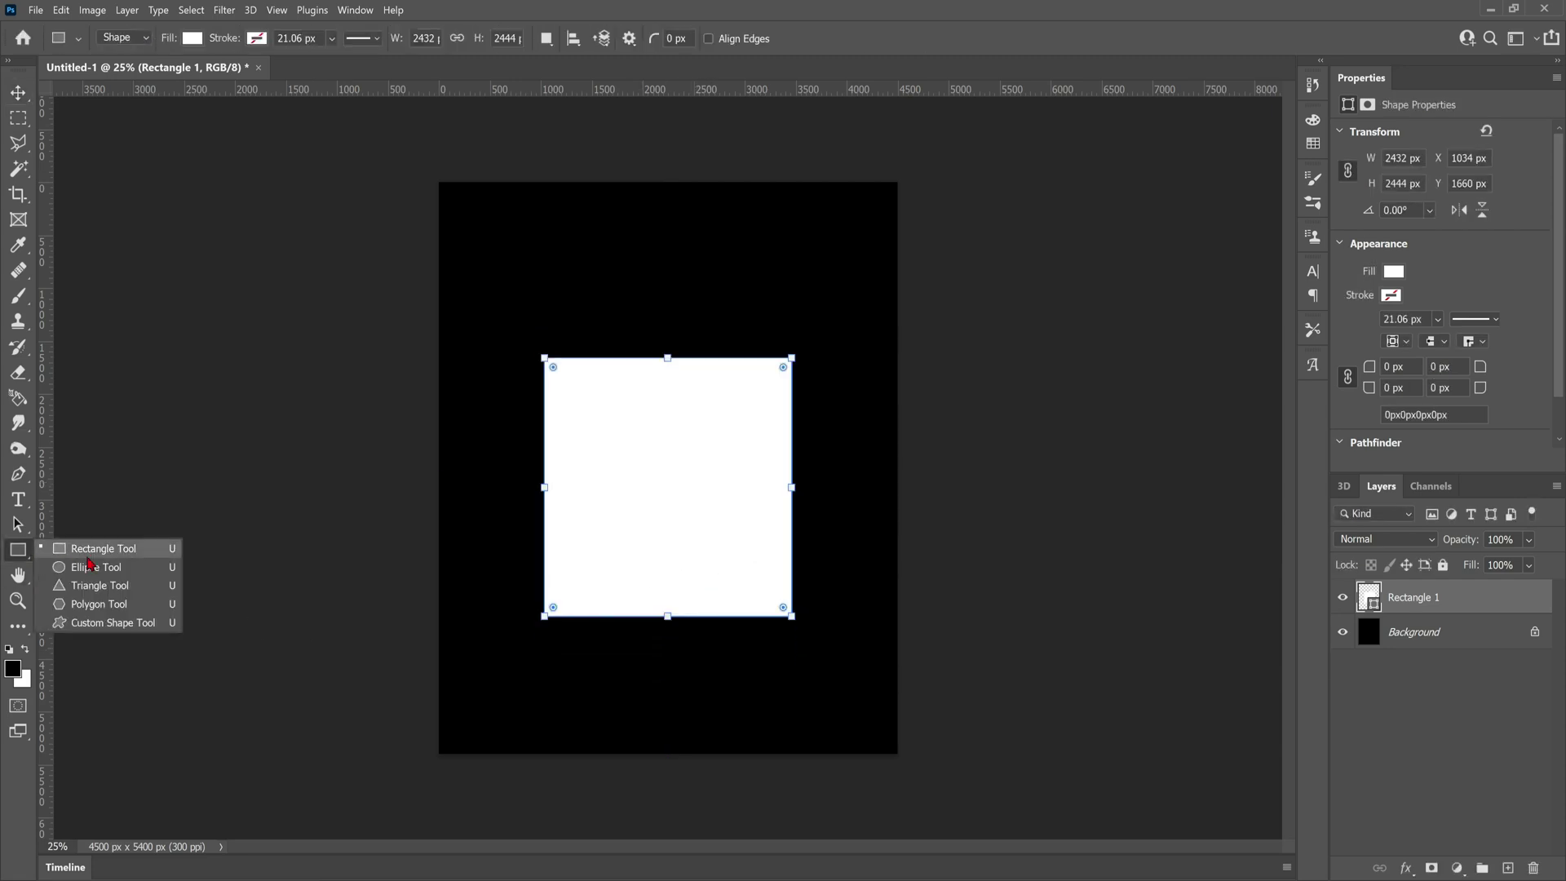
{"action": "left_click", "coordinate": [90, 566]}
{"action": "left_click_drag", "start_coordinate": [538, 289], "coordinate": [794, 555]}
{"action": "left_click", "coordinate": [192, 38]}
{"action": "left_click", "coordinate": [89, 134]}
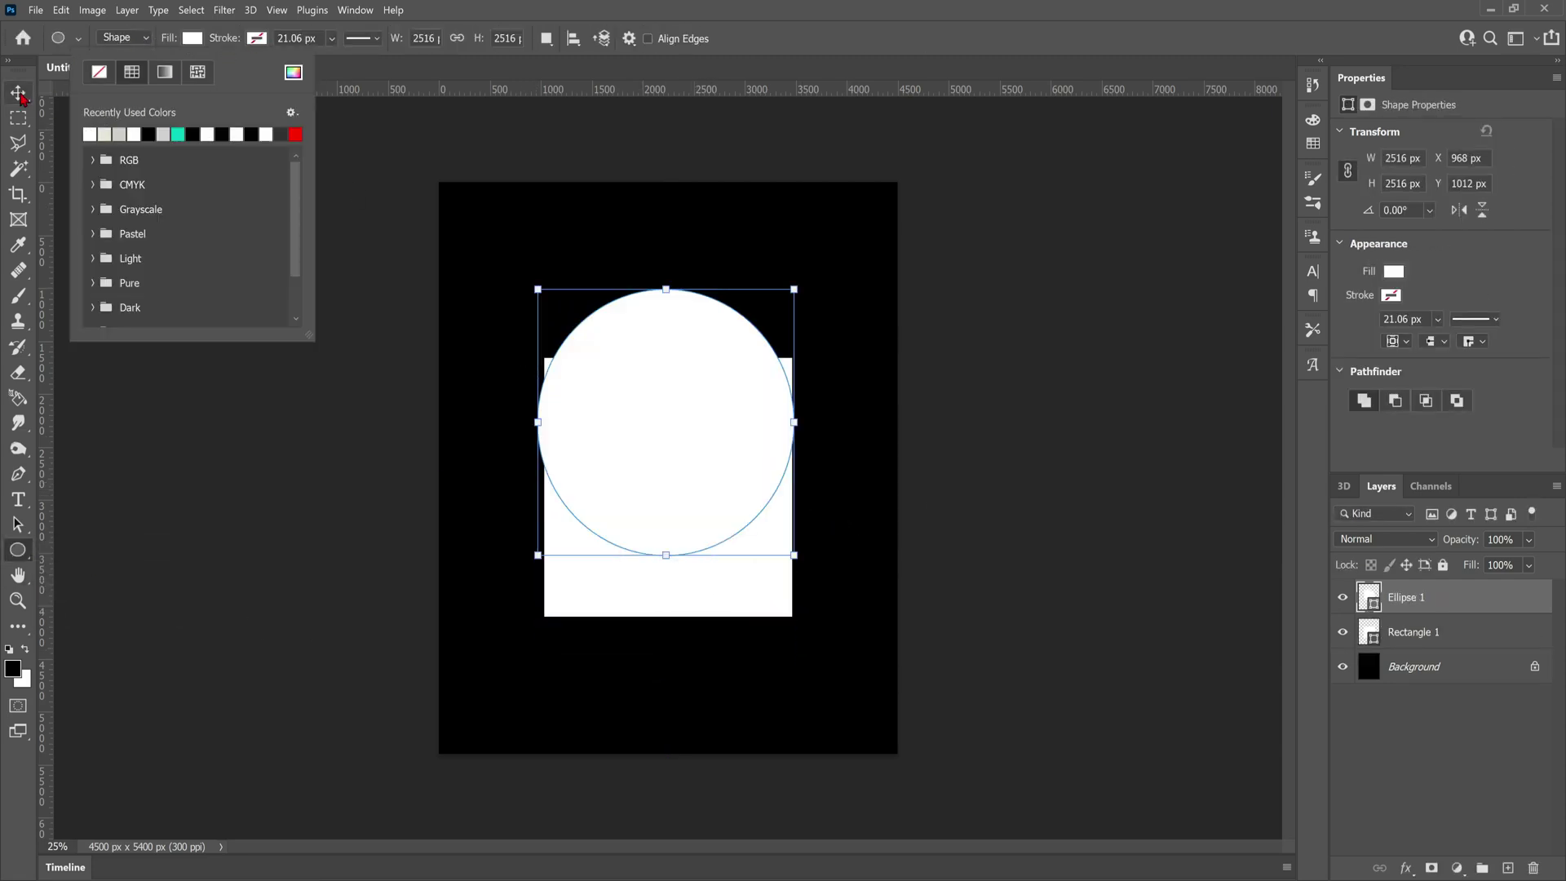
- Raise the circle to form an arch above the rectangle and narrow it to the rectangle's 2432 px width
{"action": "left_click", "coordinate": [18, 92]}
{"action": "mouse_move", "coordinate": [684, 347]}
{"action": "left_mouse_down"}
{"action": "mouse_move", "coordinate": [693, 294]}
{"action": "mouse_move", "coordinate": [686, 325]}
{"action": "left_mouse_up"}
{"action": "key", "text": "ctrl+t"}
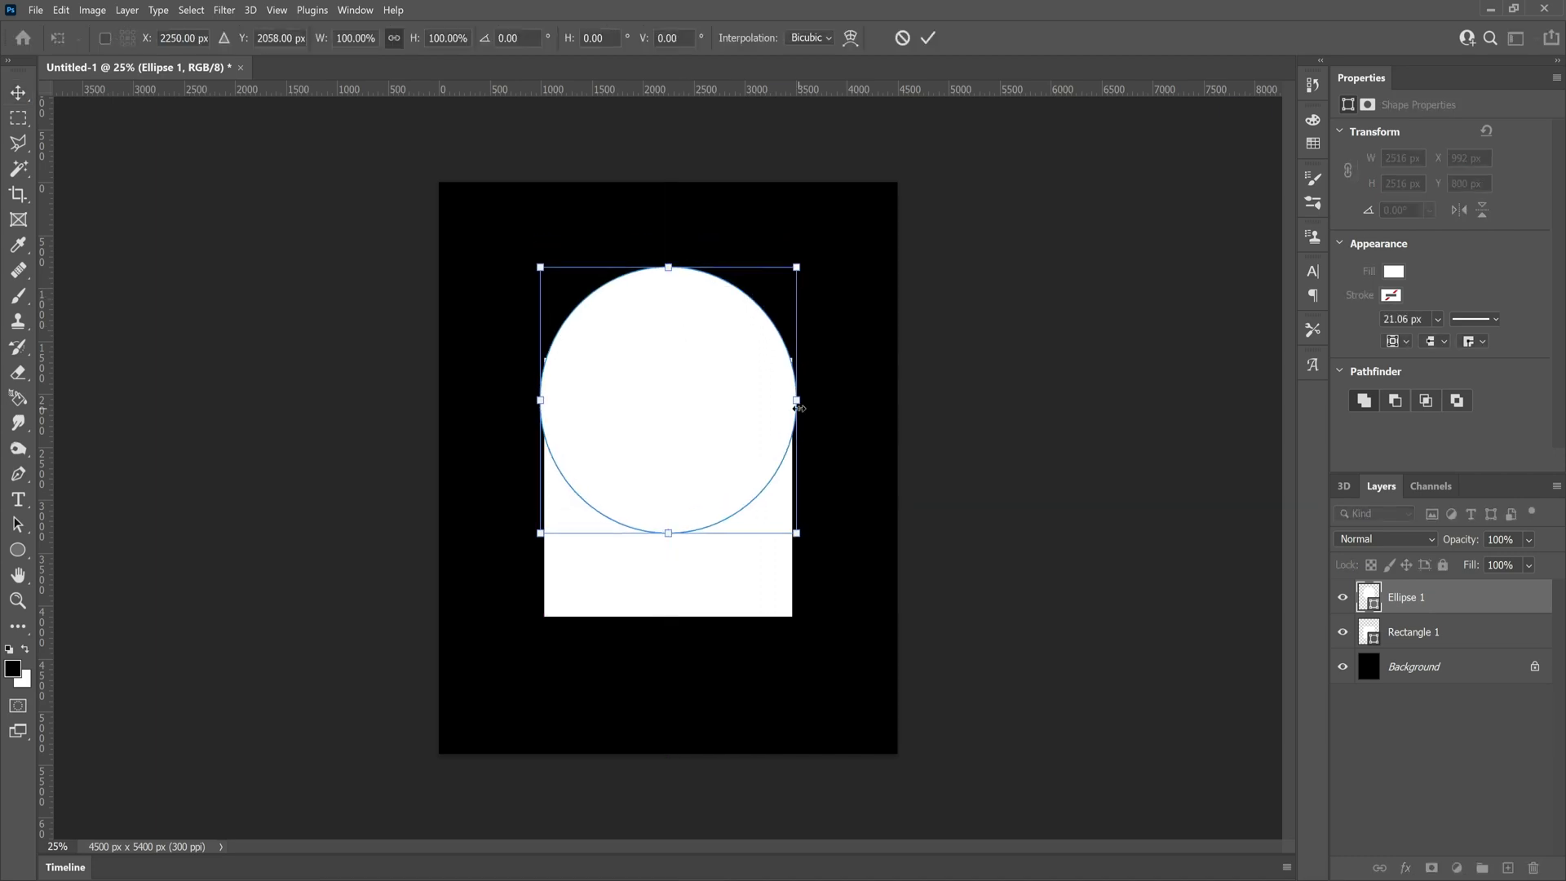
{"action": "left_click_drag", "start_coordinate": [798, 402], "coordinate": [794, 402]}
{"action": "left_click_drag", "start_coordinate": [537, 400], "coordinate": [543, 400]}
{"action": "mouse_move", "coordinate": [661, 412]}
{"action": "left_mouse_down"}
{"action": "mouse_move", "coordinate": [663, 377]}
{"action": "mouse_move", "coordinate": [665, 397]}
{"action": "left_mouse_up"}
{"action": "key", "text": "Return"}
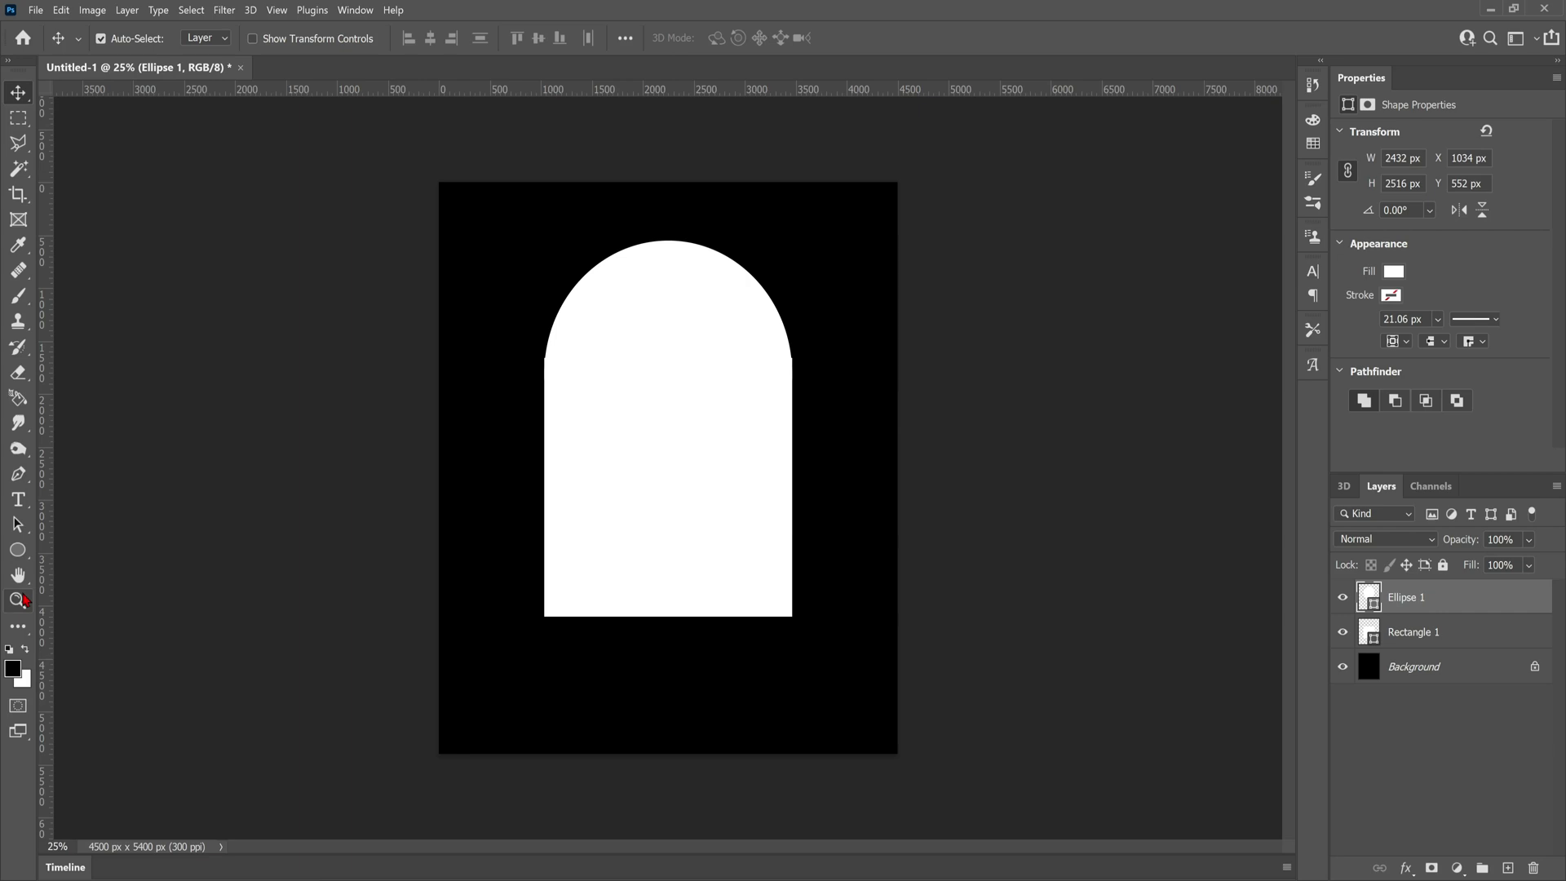
- Move the ellipse up to about Y 402 px so its sides run smoothly into the rectangle's edges
{"action": "left_click", "coordinate": [22, 596]}
{"action": "left_click", "coordinate": [573, 292]}
{"action": "left_click", "coordinate": [574, 292]}
{"action": "left_click", "coordinate": [571, 294]}
{"action": "left_click", "coordinate": [18, 92]}
{"action": "left_click_drag", "start_coordinate": [648, 323], "coordinate": [653, 283]}
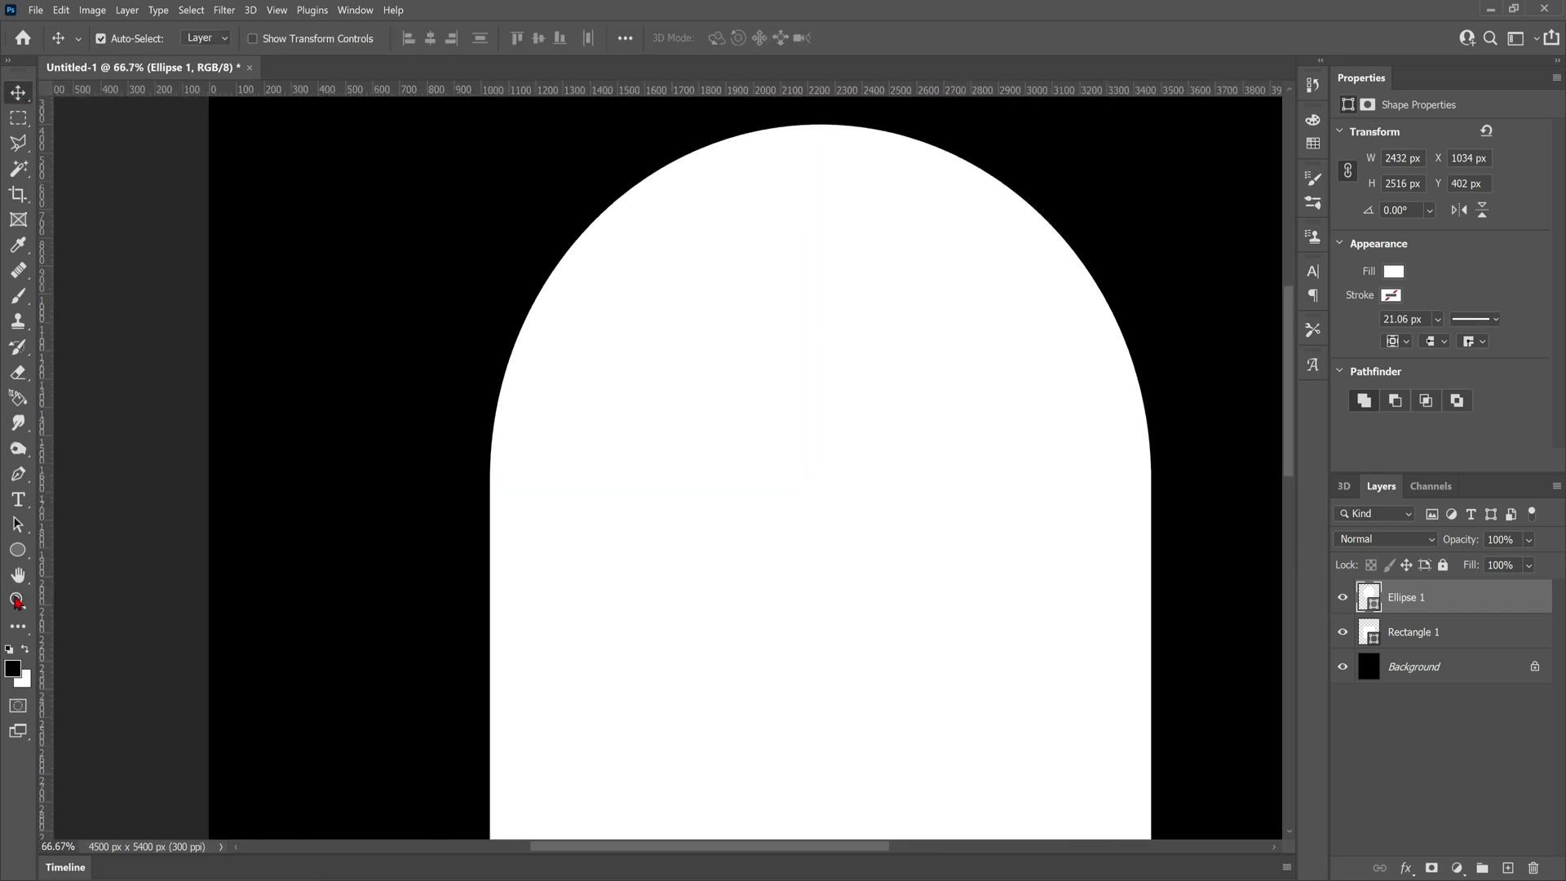
- Move the ellipse and rectangle down together and shorten the rectangle to about 1909 px tall
{"action": "left_click", "coordinate": [17, 600]}
{"action": "right_click", "coordinate": [469, 567]}
{"action": "left_click", "coordinate": [485, 577]}
{"action": "left_click", "coordinate": [18, 93]}
{"action": "left_click", "coordinate": [1441, 632], "text": "ctrl"}
{"action": "left_click_drag", "start_coordinate": [717, 461], "coordinate": [718, 524]}
{"action": "left_click", "coordinate": [1414, 632]}
{"action": "key", "text": "ctrl+t"}
{"action": "left_click_drag", "start_coordinate": [668, 725], "coordinate": [668, 647]}
{"action": "key", "text": "Return"}
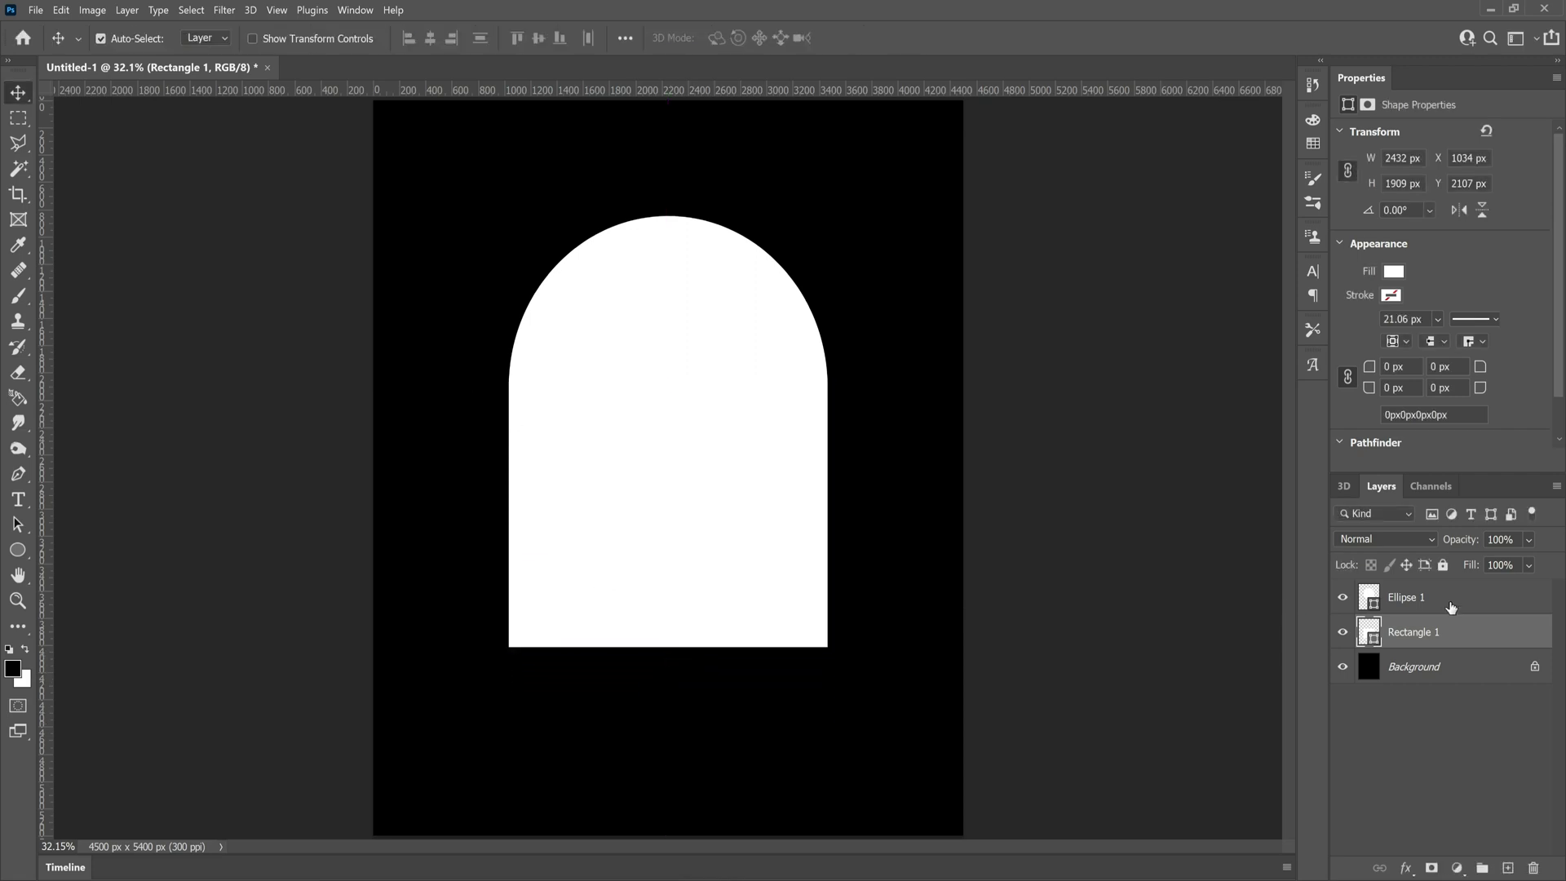
- Move the ellipse and rectangle slightly down the canvas and merge them into one arch shape
{"action": "left_click", "coordinate": [1436, 612], "text": "ctrl"}
{"action": "left_click_drag", "start_coordinate": [745, 410], "coordinate": [745, 447]}
{"action": "key", "text": "ctrl+e"}
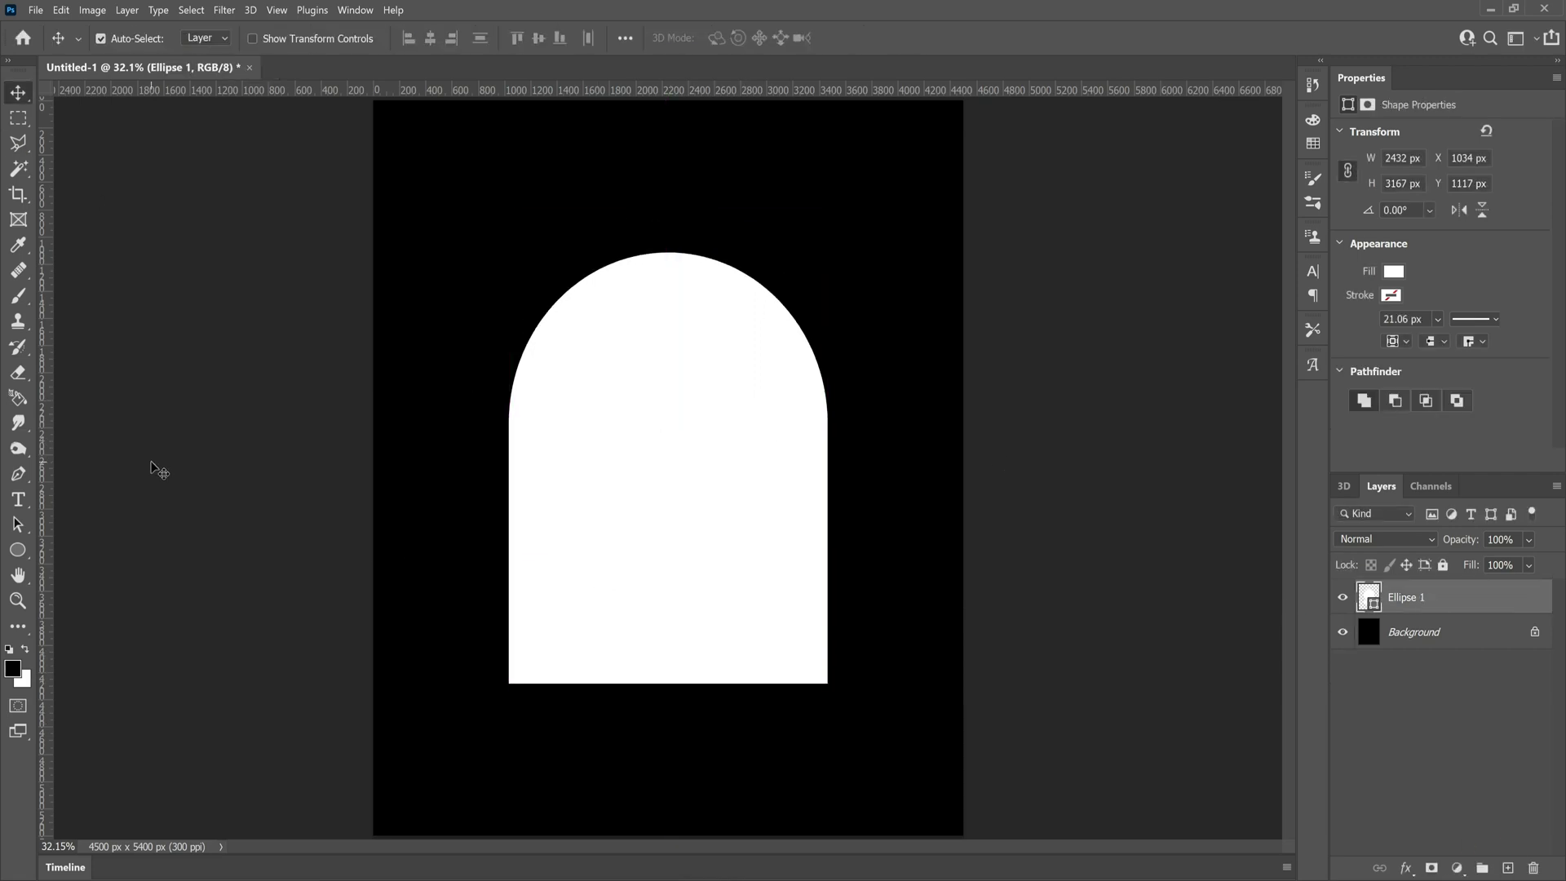
- Add the text "One Percent Club" along the outline of the arch shape
{"action": "key", "text": "t"}
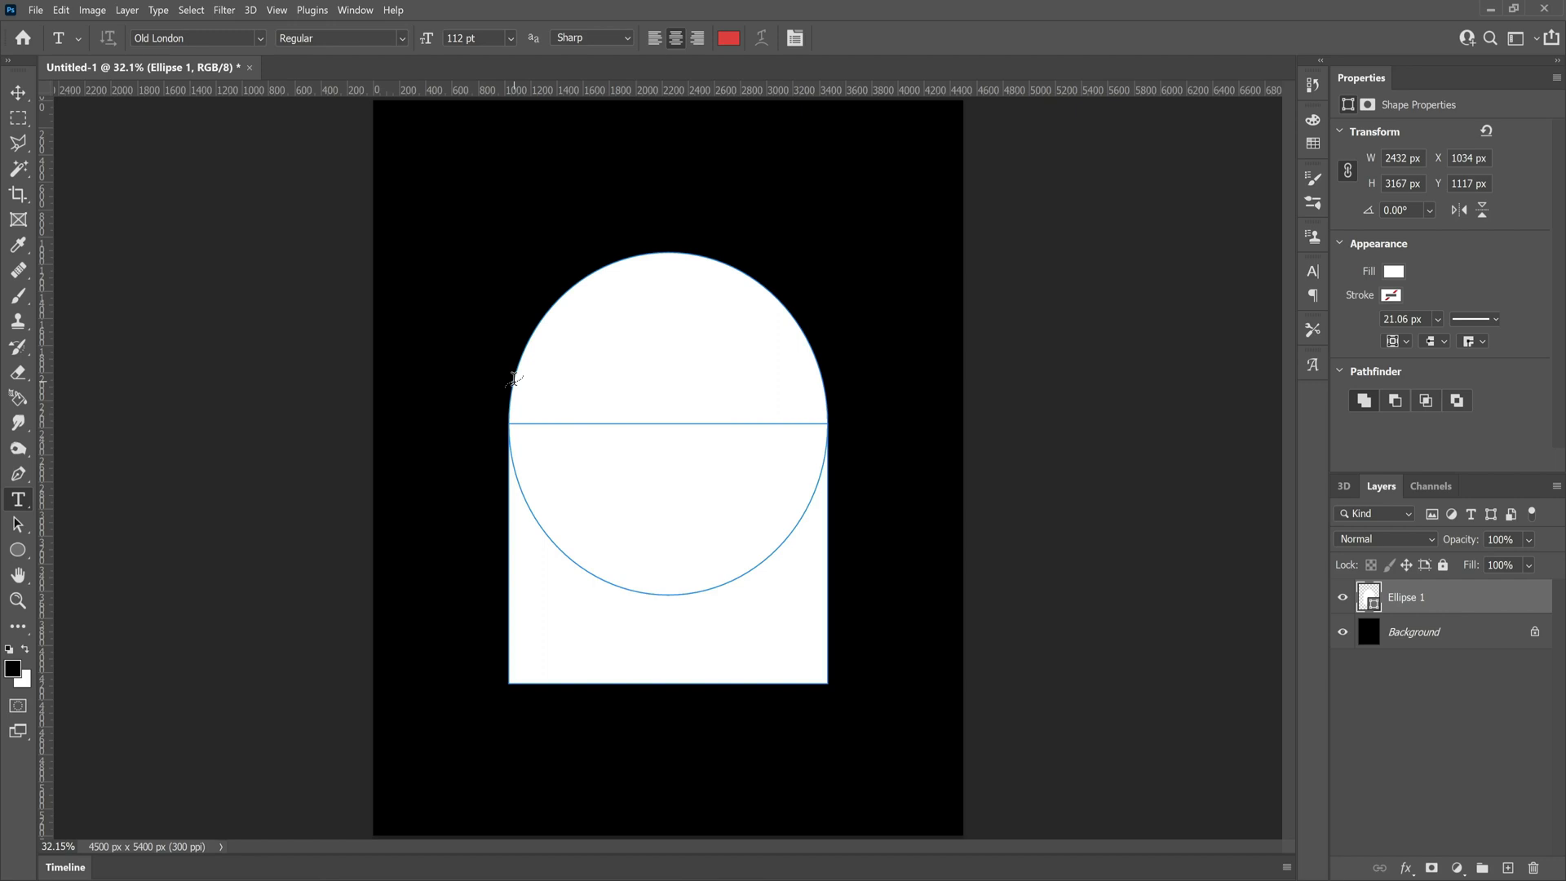
{"action": "left_click", "coordinate": [507, 492]}
{"action": "key", "text": "BackSpace"}
{"action": "type", "text": "One P"}
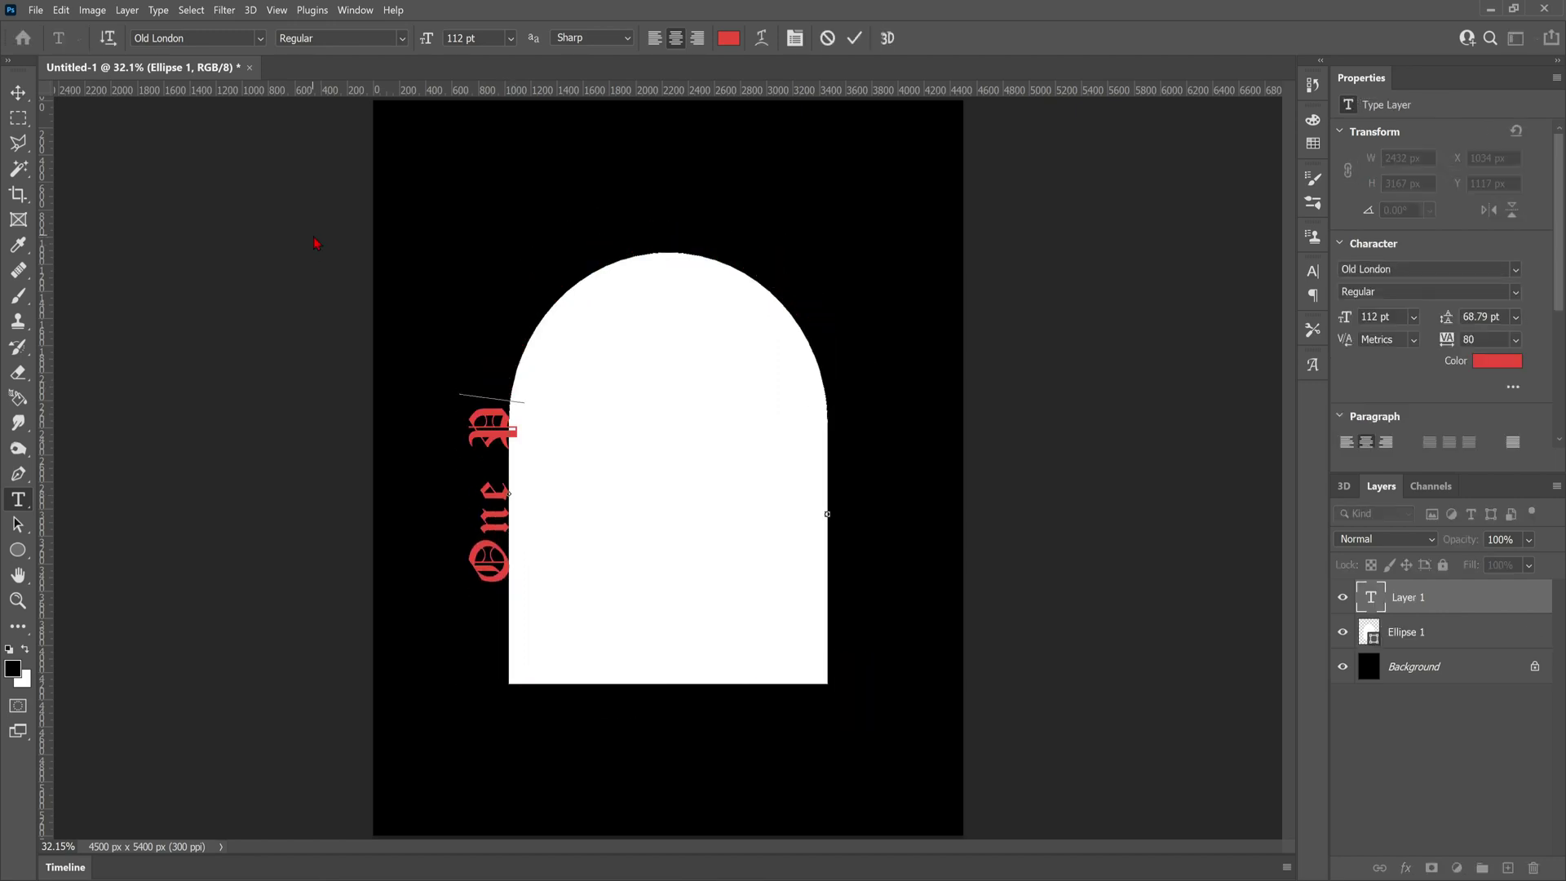
{"action": "type", "text": "ercent Club"}
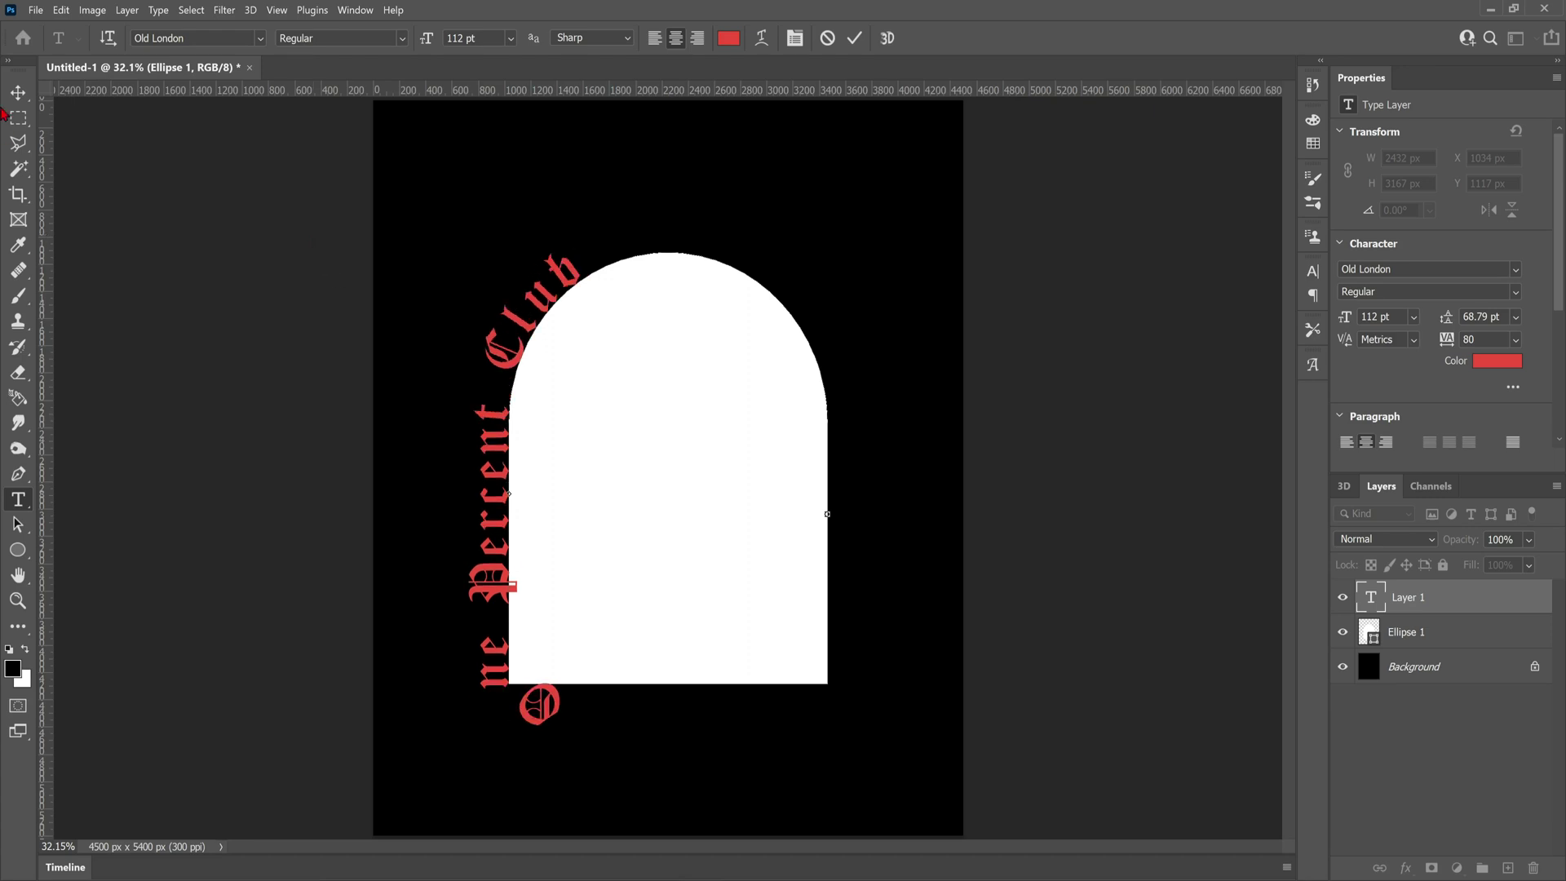
- Reduce the path text to 97 pt and slide it along the outline to centre it over the arch's top
{"action": "left_click", "coordinate": [16, 93]}
{"action": "left_click_drag", "start_coordinate": [1346, 317], "coordinate": [1335, 318]}
{"action": "left_click", "coordinate": [18, 524]}
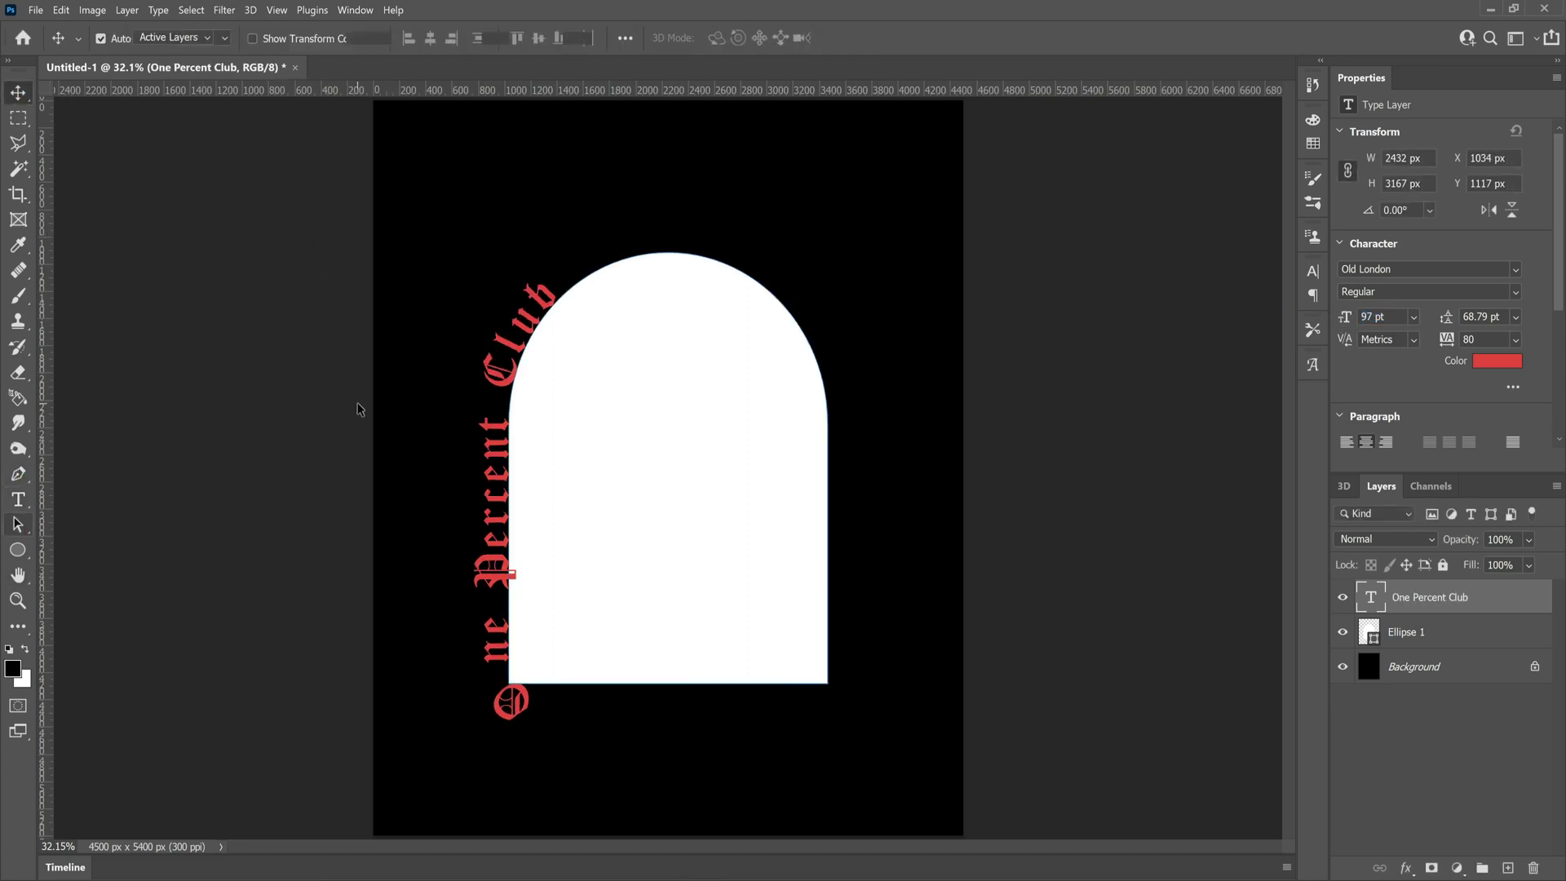
{"action": "left_click_drag", "start_coordinate": [507, 573], "coordinate": [668, 231]}
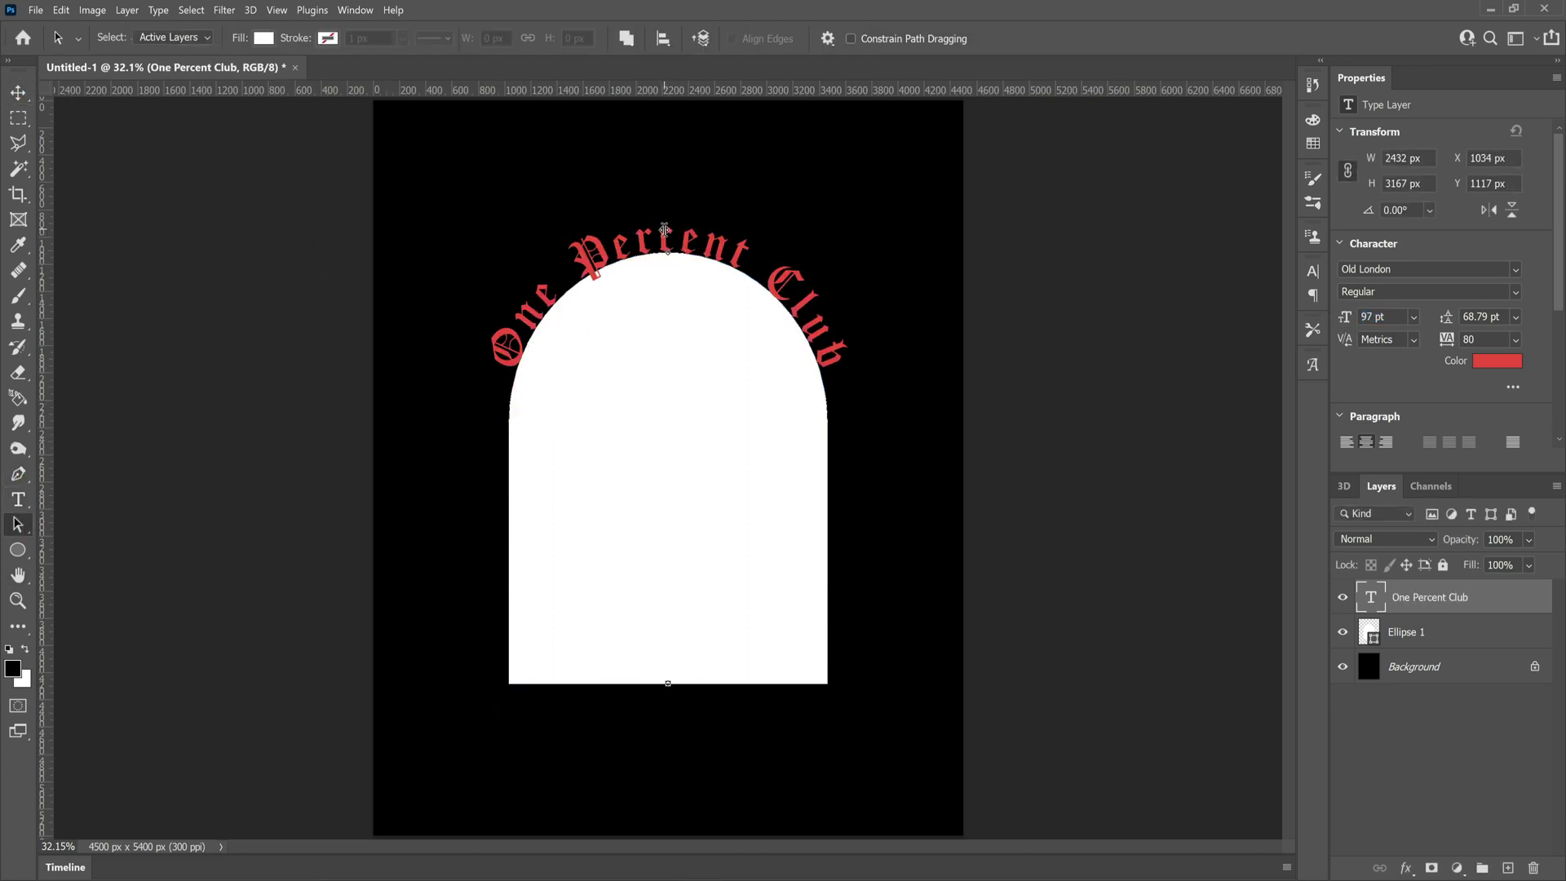
- Lift the "One Percent Club" text clear of the arch and scale it up to about 98.4 pt
{"action": "left_click", "coordinate": [18, 93]}
{"action": "mouse_move", "coordinate": [666, 90]}
{"action": "left_mouse_down"}
{"action": "mouse_move", "coordinate": [667, 371]}
{"action": "mouse_move", "coordinate": [670, 85]}
{"action": "left_mouse_up"}
{"action": "left_click_drag", "start_coordinate": [668, 244], "coordinate": [669, 233]}
{"action": "key", "text": "ctrl+t"}
{"action": "left_click_drag", "start_coordinate": [864, 437], "coordinate": [866, 438]}
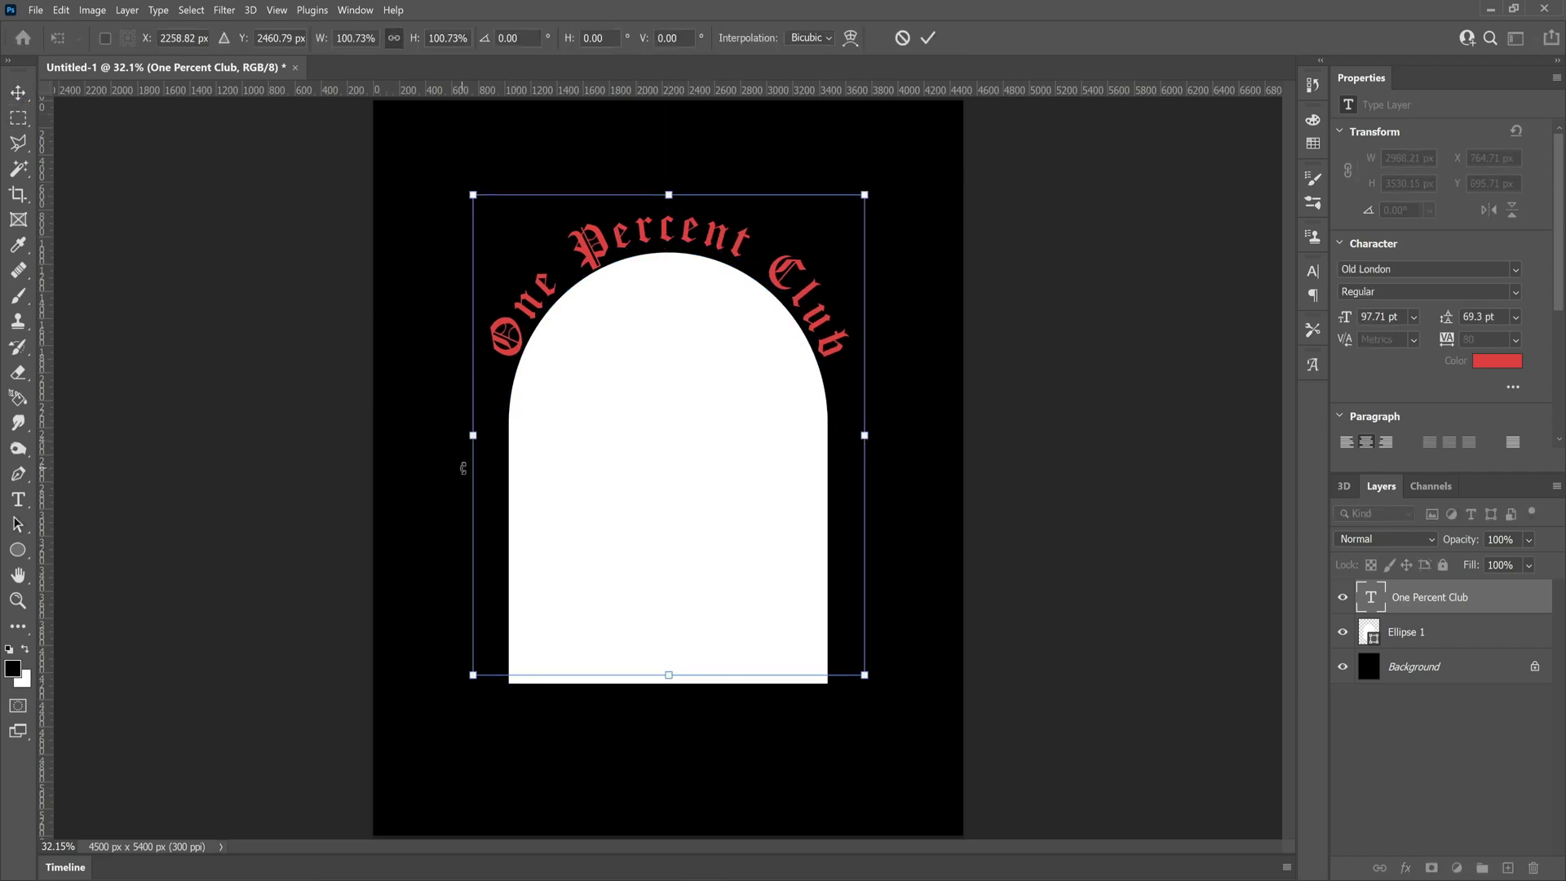
{"action": "left_click_drag", "start_coordinate": [470, 438], "coordinate": [466, 438]}
{"action": "left_click_drag", "start_coordinate": [864, 435], "coordinate": [866, 436]}
{"action": "left_click", "coordinate": [305, 318]}
- Change the "One Percent Club" text color to white, ffffff
{"action": "left_click", "coordinate": [1497, 360]}
{"action": "left_click_drag", "start_coordinate": [1011, 489], "coordinate": [863, 395]}
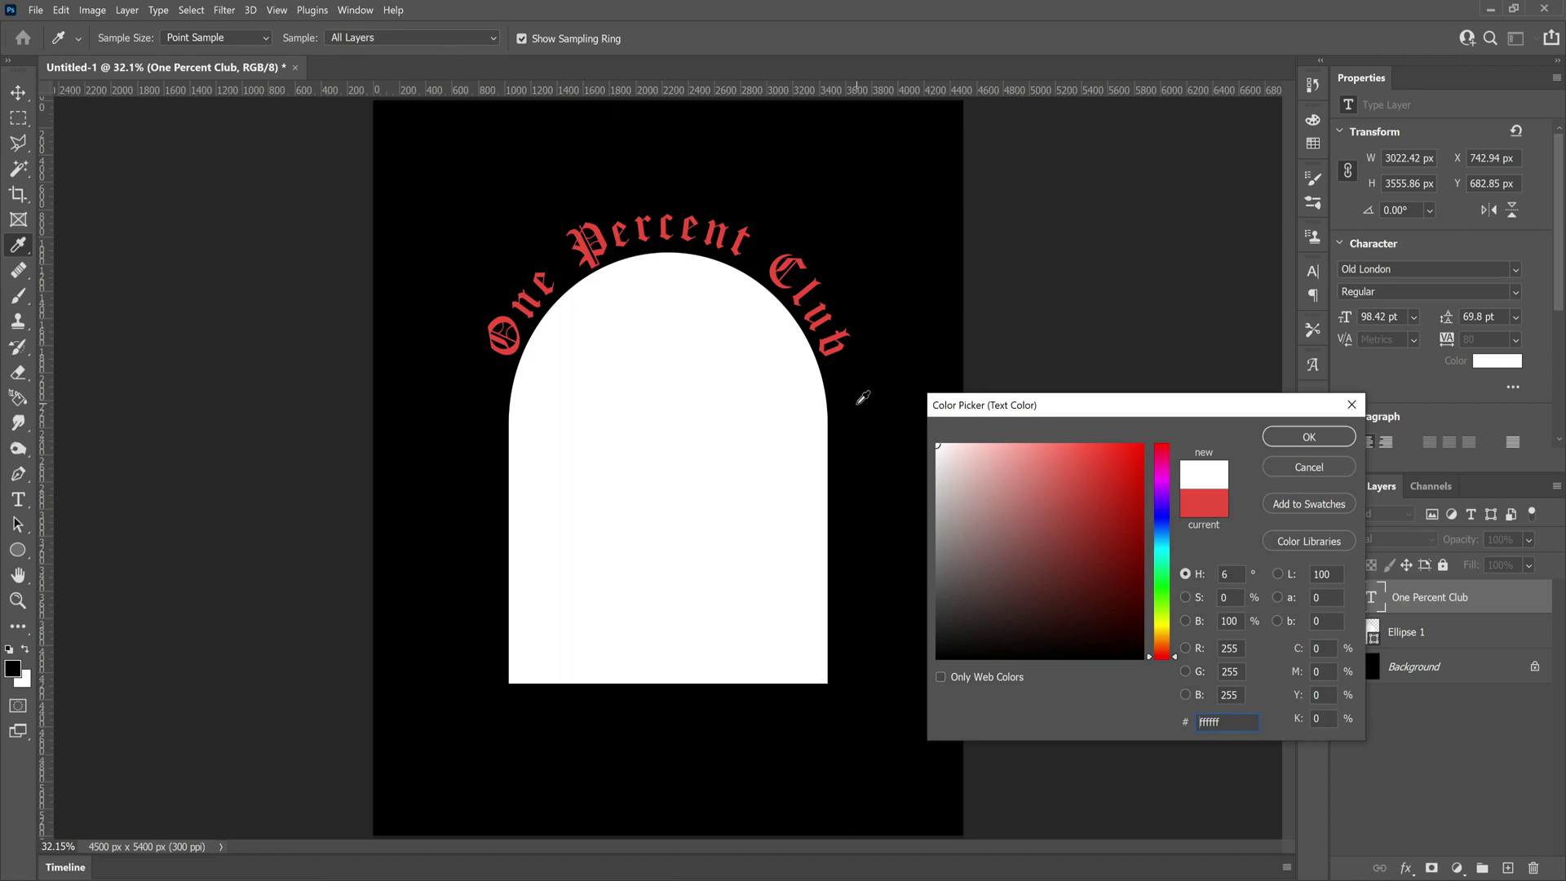
{"action": "left_click", "coordinate": [1310, 438]}
- Add the text "GRIT" below the arch and centre it horizontally on the canvas
{"action": "left_click", "coordinate": [19, 500]}
{"action": "left_click", "coordinate": [627, 718]}
{"action": "type", "text": "GRIT"}
{"action": "left_click", "coordinate": [20, 93]}
{"action": "left_click_drag", "start_coordinate": [625, 712], "coordinate": [668, 730]}
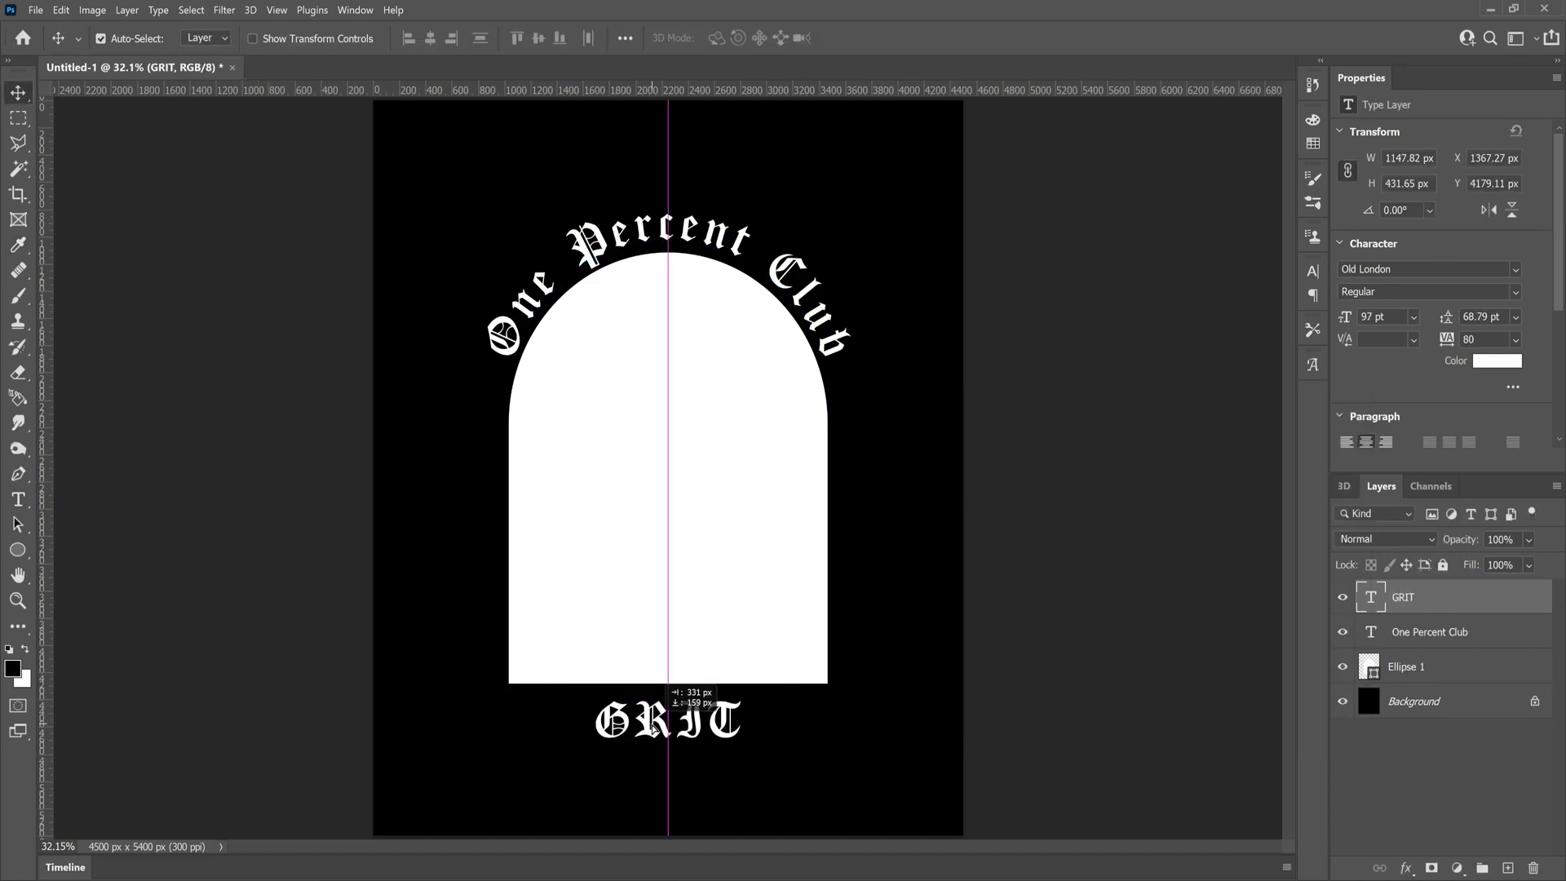
- Enlarge GRIT to match the arch's width directly beneath it, and shift both texts and the arch up the canvas
{"action": "key", "text": "ctrl+t"}
{"action": "left_click_drag", "start_coordinate": [596, 691], "coordinate": [504, 655]}
{"action": "left_click_drag", "start_coordinate": [623, 703], "coordinate": [666, 727]}
{"action": "left_click_drag", "start_coordinate": [545, 678], "coordinate": [531, 672]}
{"action": "left_click_drag", "start_coordinate": [616, 719], "coordinate": [623, 725]}
{"action": "left_click_drag", "start_coordinate": [797, 730], "coordinate": [834, 733]}
{"action": "left_click_drag", "start_coordinate": [607, 720], "coordinate": [614, 721]}
{"action": "left_click_drag", "start_coordinate": [841, 733], "coordinate": [839, 733]}
{"action": "left_click", "coordinate": [339, 560]}
{"action": "left_click", "coordinate": [1433, 667], "text": "shift"}
{"action": "left_click_drag", "start_coordinate": [651, 385], "coordinate": [650, 306]}
- Add a paragraph beneath GRIT reading "THE DRIVE, STAMINA & FORTITUDE TO PUSH THROUGH ANY CHALLENGE OR OBSTACLE UNTIL SUCCESS IS ACHIEVED."
{"action": "key", "text": "t"}
{"action": "left_click", "coordinate": [508, 775]}
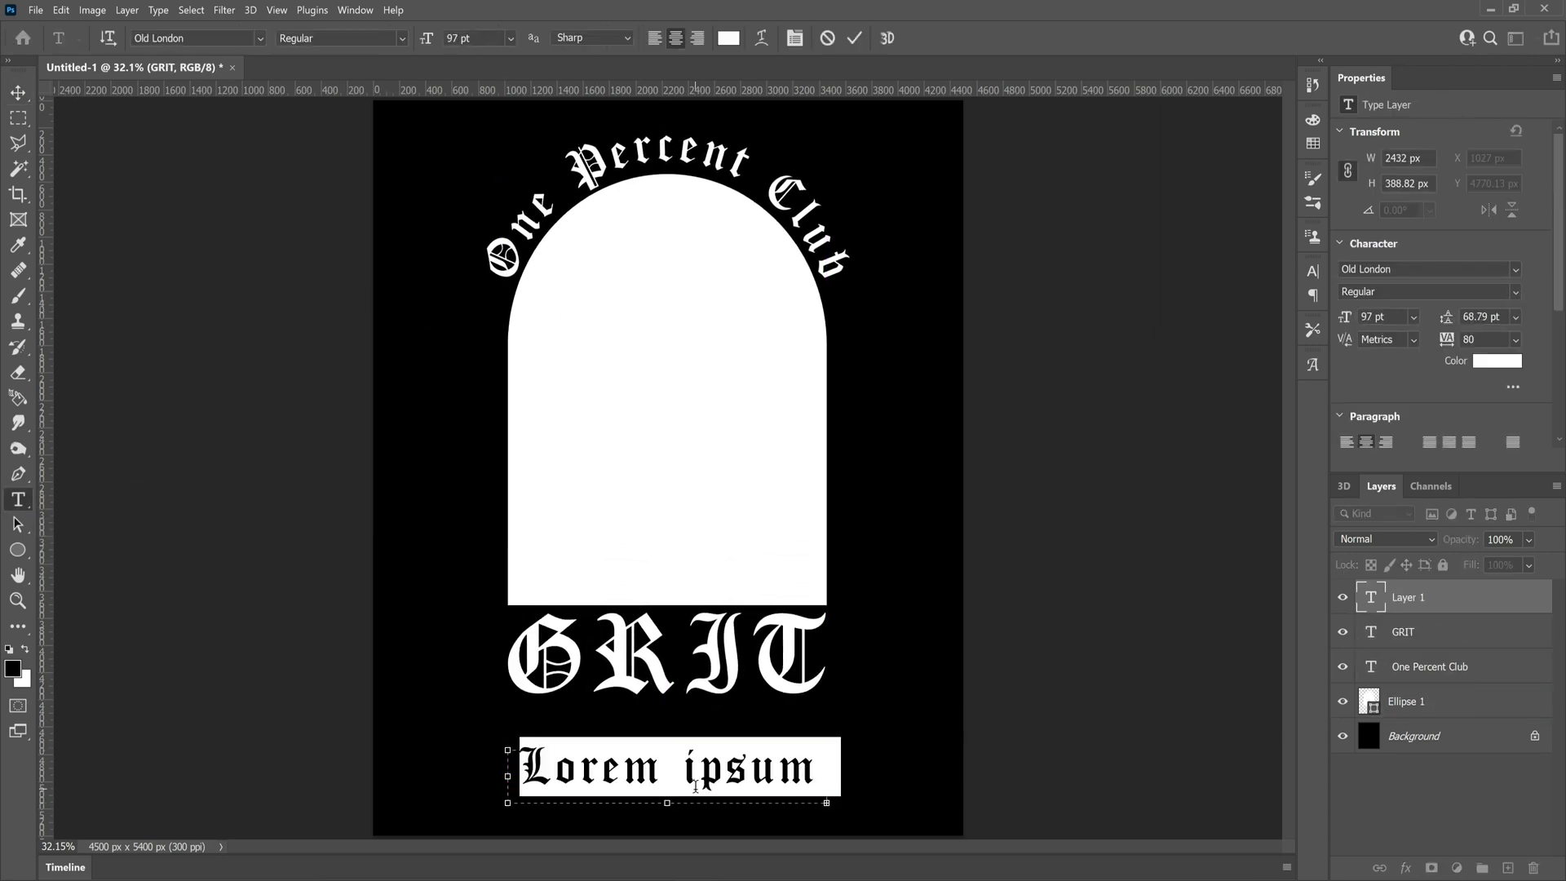
{"action": "type", "text": "10"}
{"action": "key", "text": "Return"}
{"action": "type", "text": "THE DRIVE, STAMINA & FORTITUDE TO PUSH THROUGH ANY CHALLENGE OR OBSTACLE UNTIL SUCCESS IS ACHIEVED."}
- Format the paragraph in AXIS Extra Bold with a smaller font size, tighter tracking and reduced leading
{"action": "left_click", "coordinate": [18, 93]}
{"action": "left_click_drag", "start_coordinate": [1454, 340], "coordinate": [1448, 341]}
{"action": "left_click", "coordinate": [1414, 317]}
{"action": "left_click", "coordinate": [1397, 471]}
{"action": "left_click_drag", "start_coordinate": [1448, 318], "coordinate": [1444, 322]}
- Move the paragraph up close beneath GRIT and enlarge it to about 18.6 pt
{"action": "left_click_drag", "start_coordinate": [652, 750], "coordinate": [654, 714]}
{"action": "key", "text": "ctrl+t"}
{"action": "left_click_drag", "start_coordinate": [508, 767], "coordinate": [499, 770]}
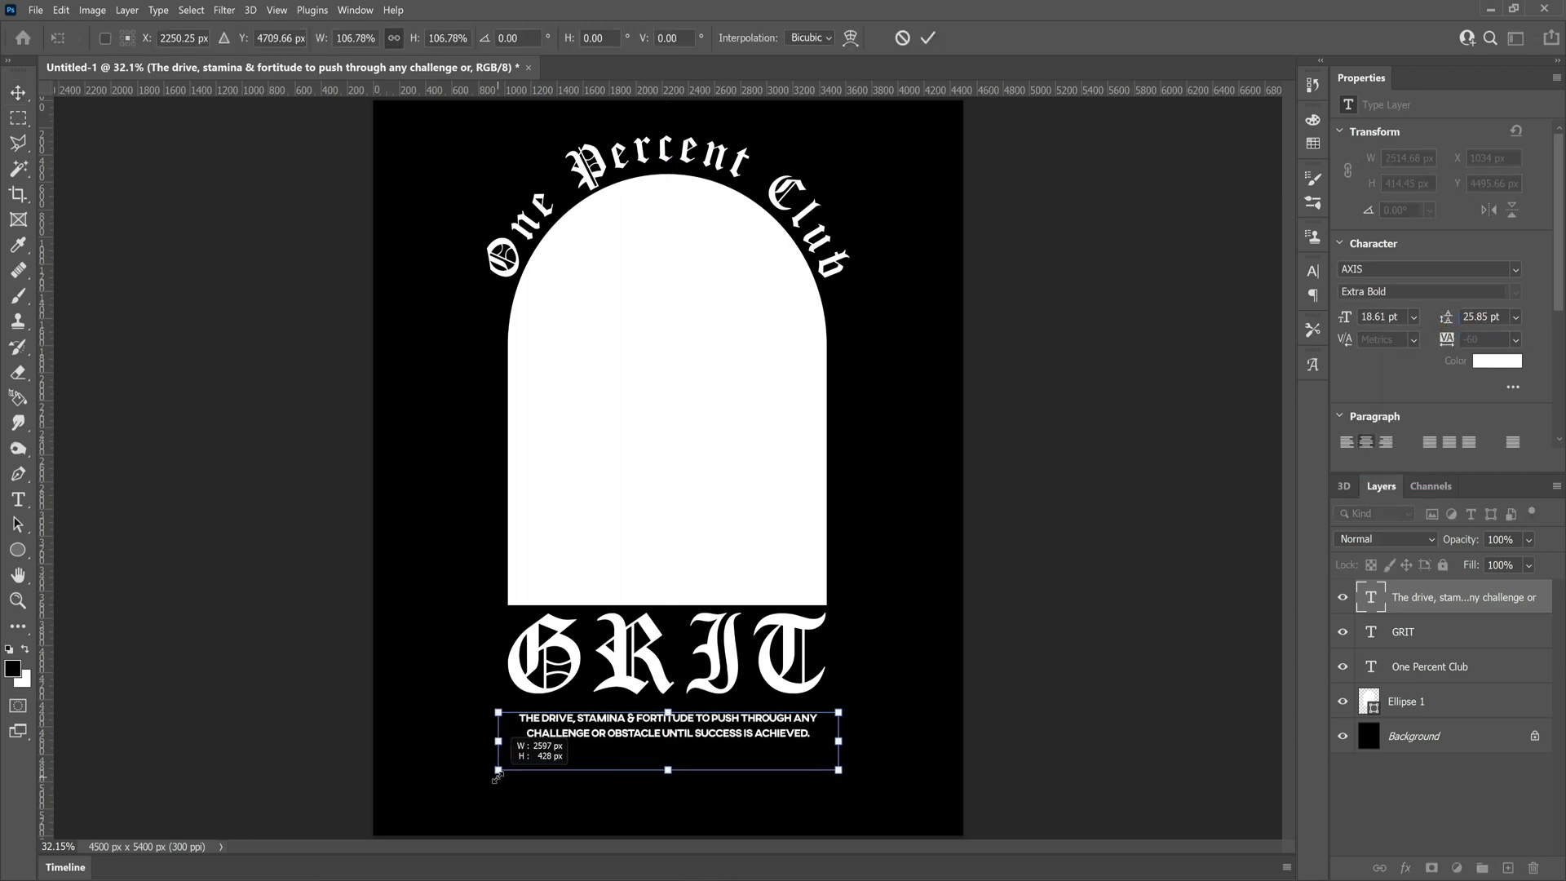
{"action": "key", "text": "Return"}
{"action": "left_click_drag", "start_coordinate": [688, 736], "coordinate": [687, 726]}
- Clip the placed forest photo to the arch shape and move it up to about Y -534 px
{"action": "left_click", "coordinate": [18, 601]}
{"action": "double_click", "coordinate": [599, 683]}
{"action": "key", "text": "v"}
{"action": "key", "text": "ctrl+minus"}
{"action": "key", "text": "ctrl+minus"}
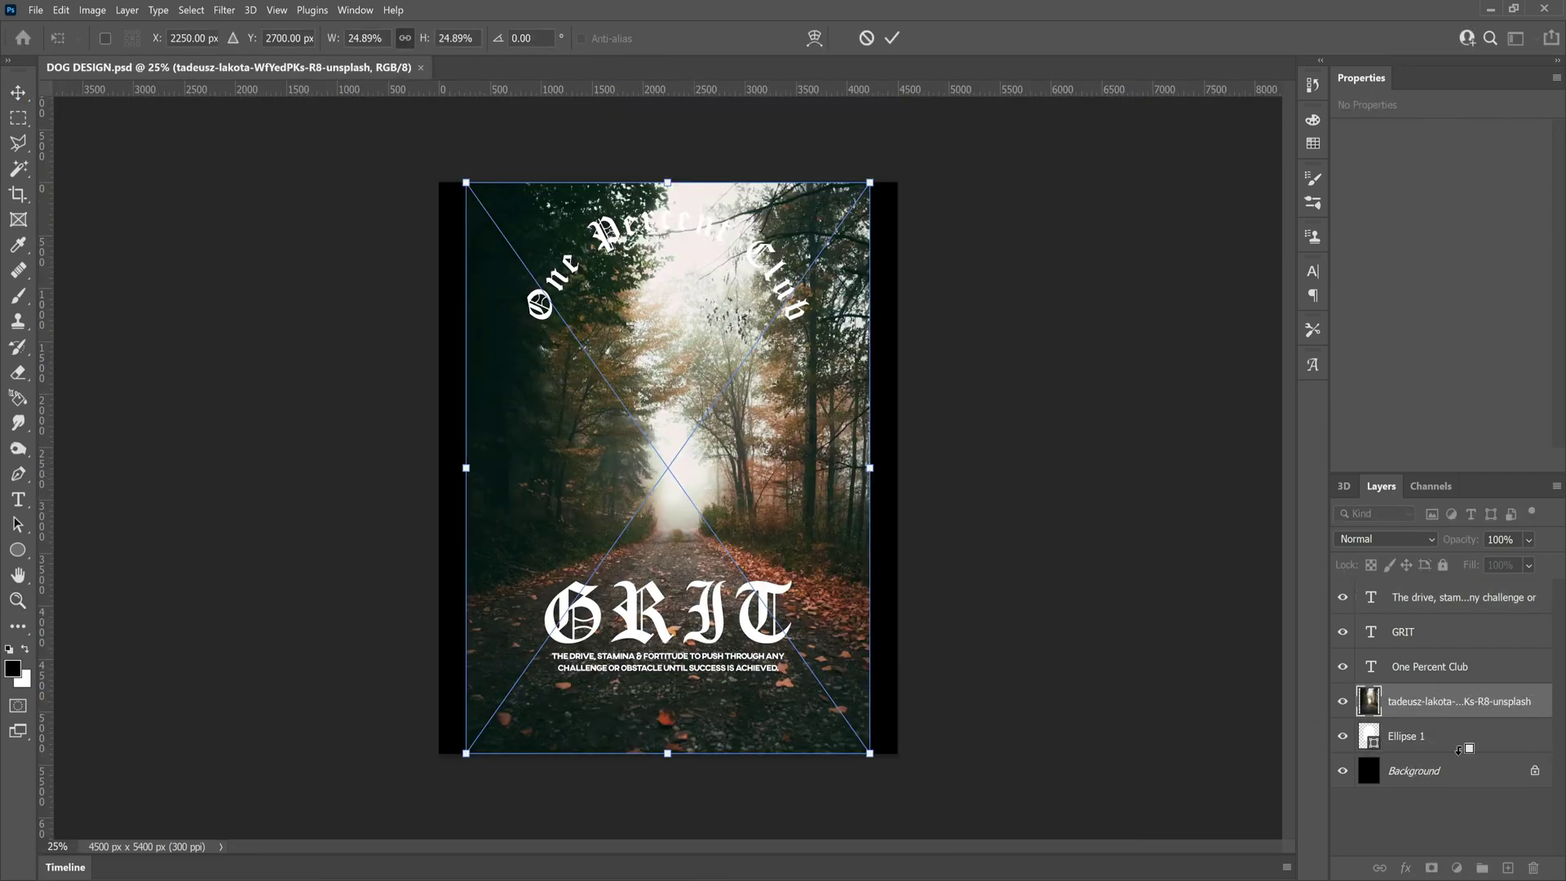
{"action": "left_click", "coordinate": [1460, 719], "text": "alt"}
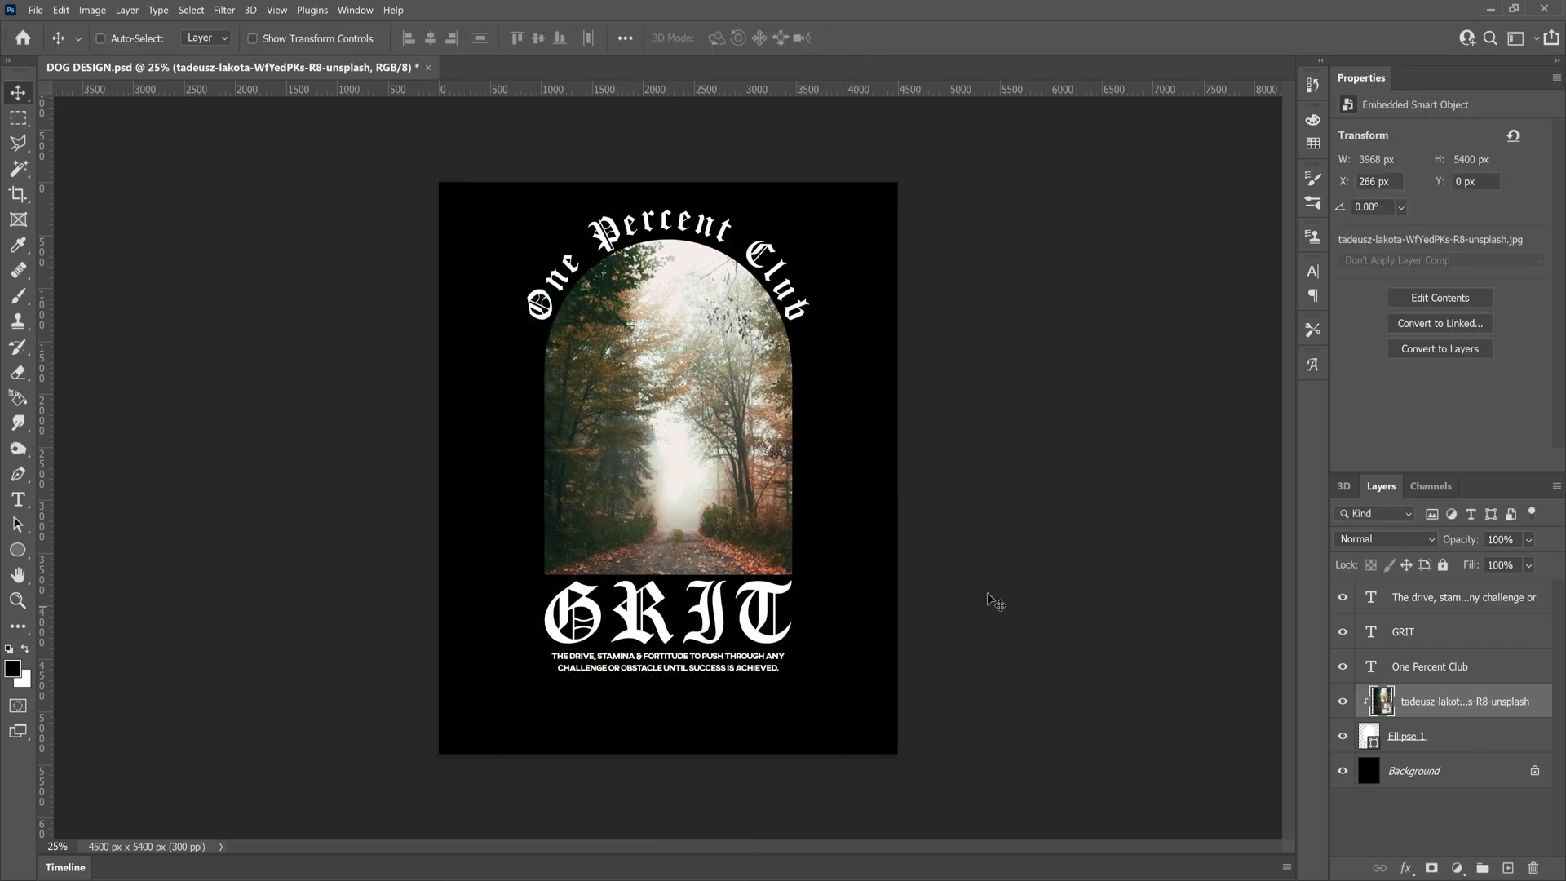
{"action": "left_click_drag", "start_coordinate": [662, 461], "coordinate": [661, 406]}
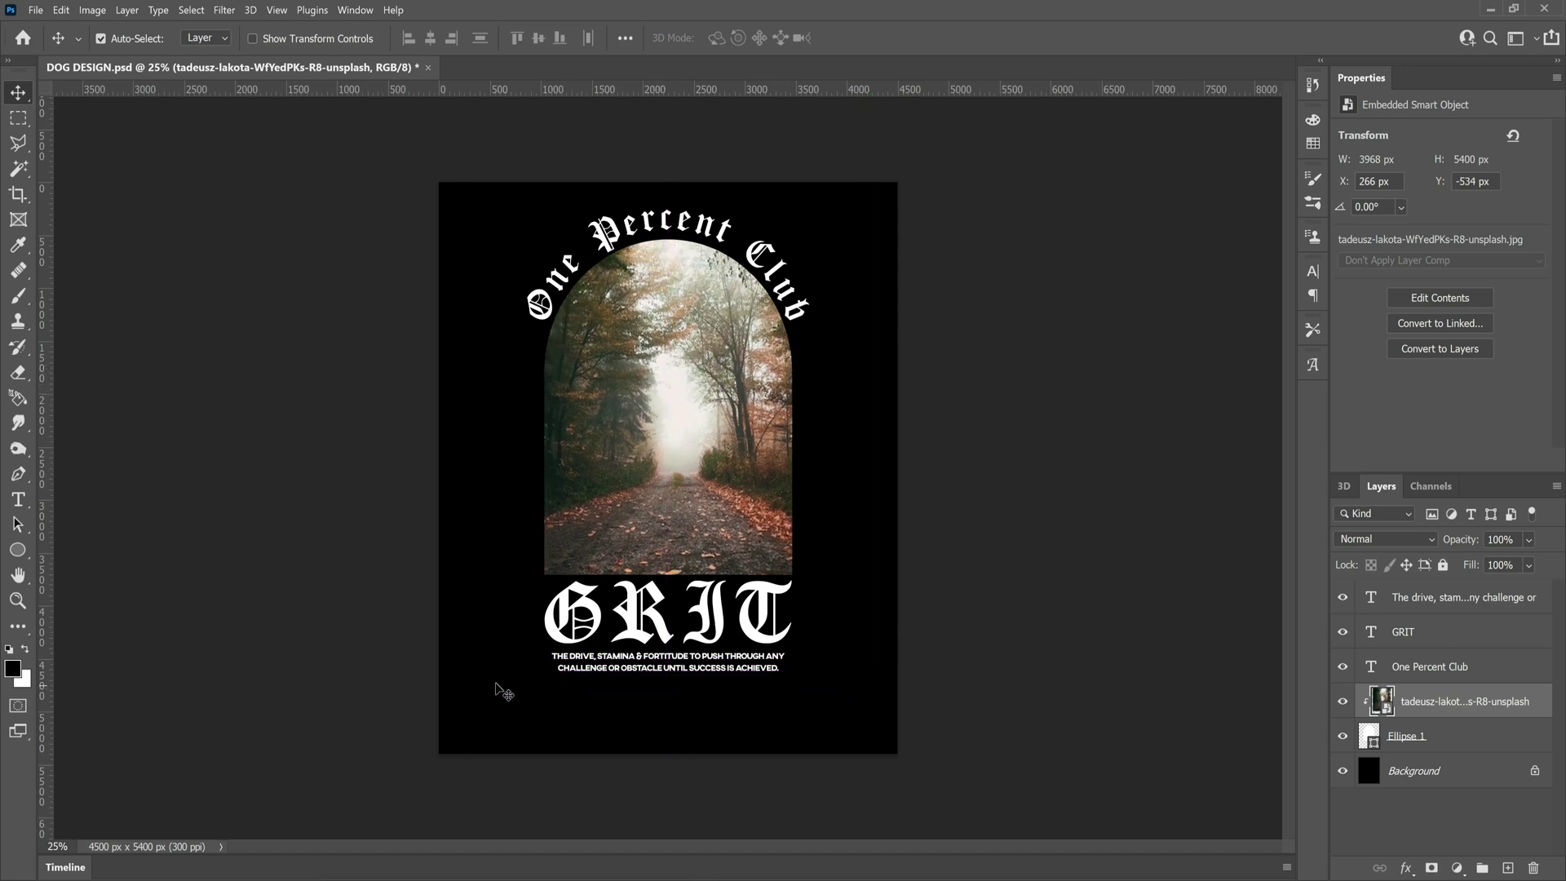
- Convert the clipped forest photo layer to a smart object
{"action": "key", "text": "ctrl+plus"}
{"action": "left_click", "coordinate": [411, 510]}
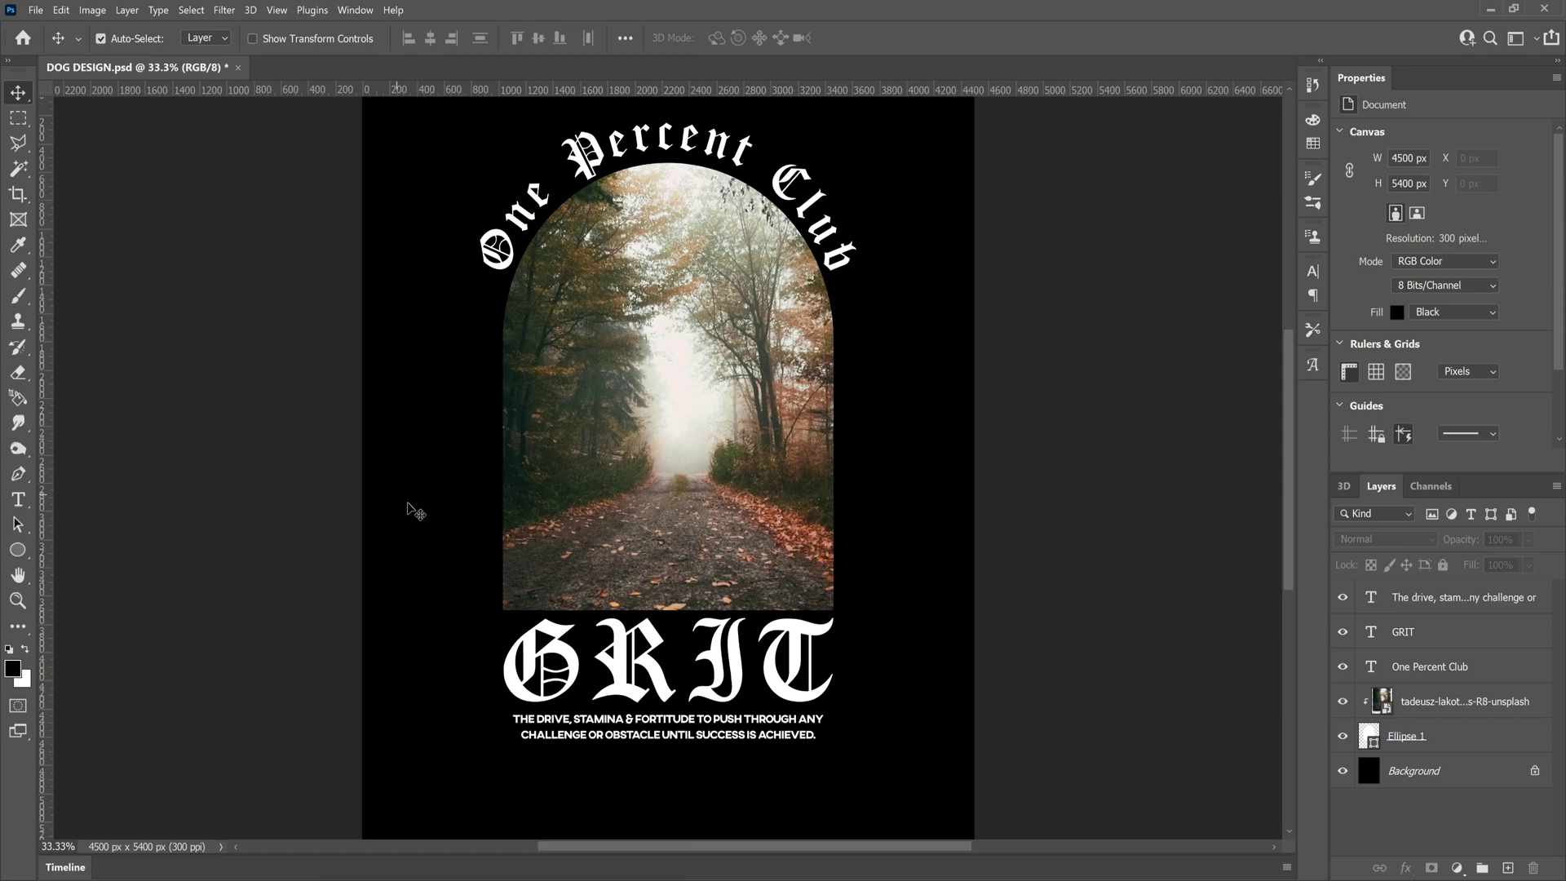
{"action": "left_click", "coordinate": [1386, 702]}
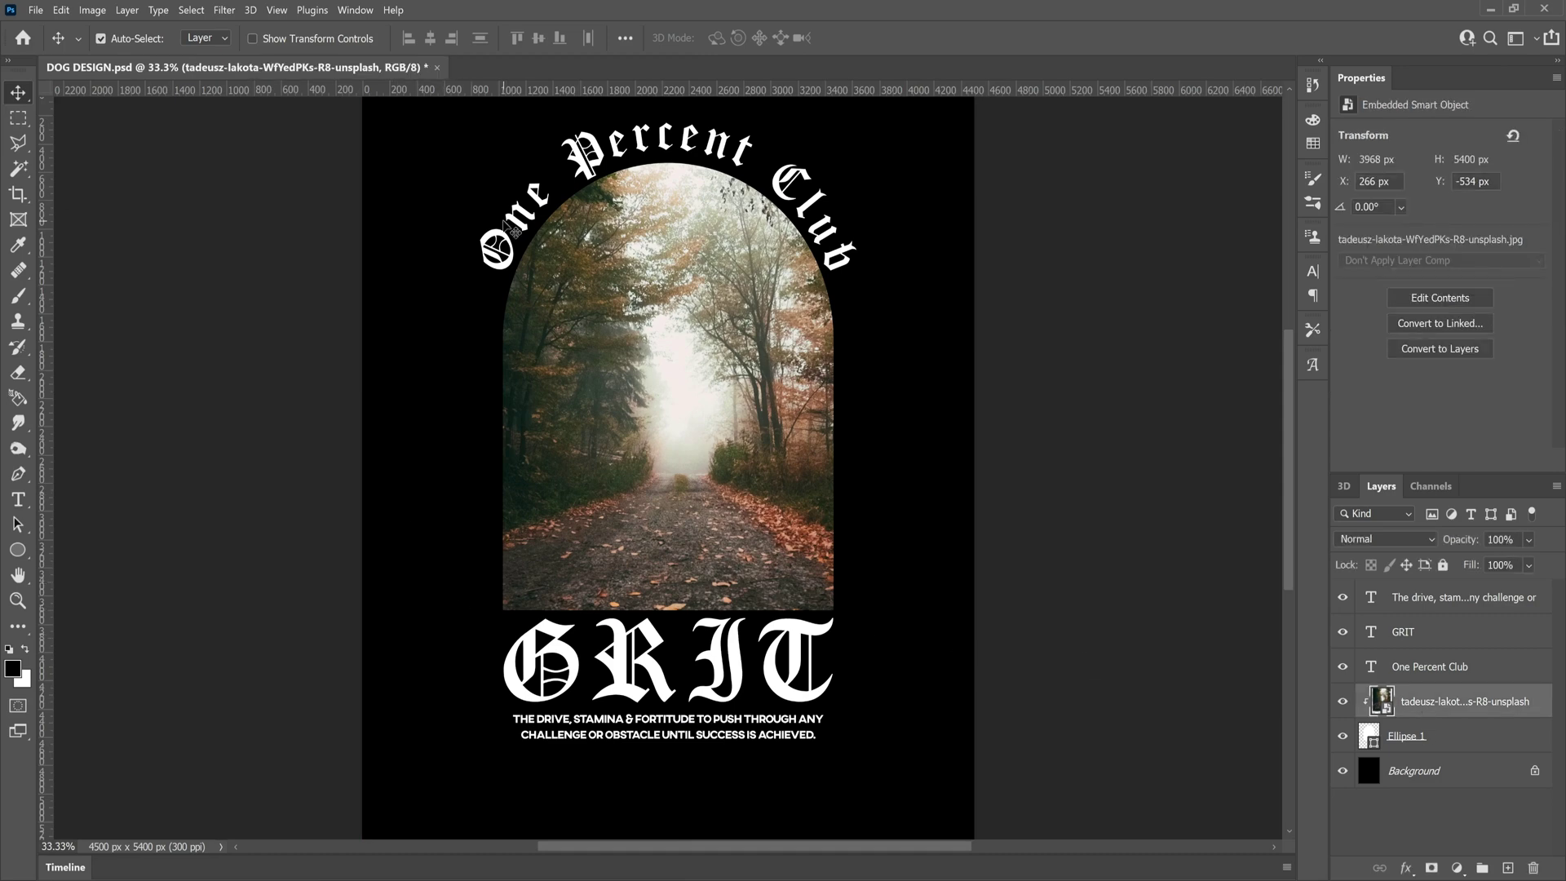
{"action": "right_click", "coordinate": [1476, 706]}
{"action": "left_click", "coordinate": [1297, 308]}
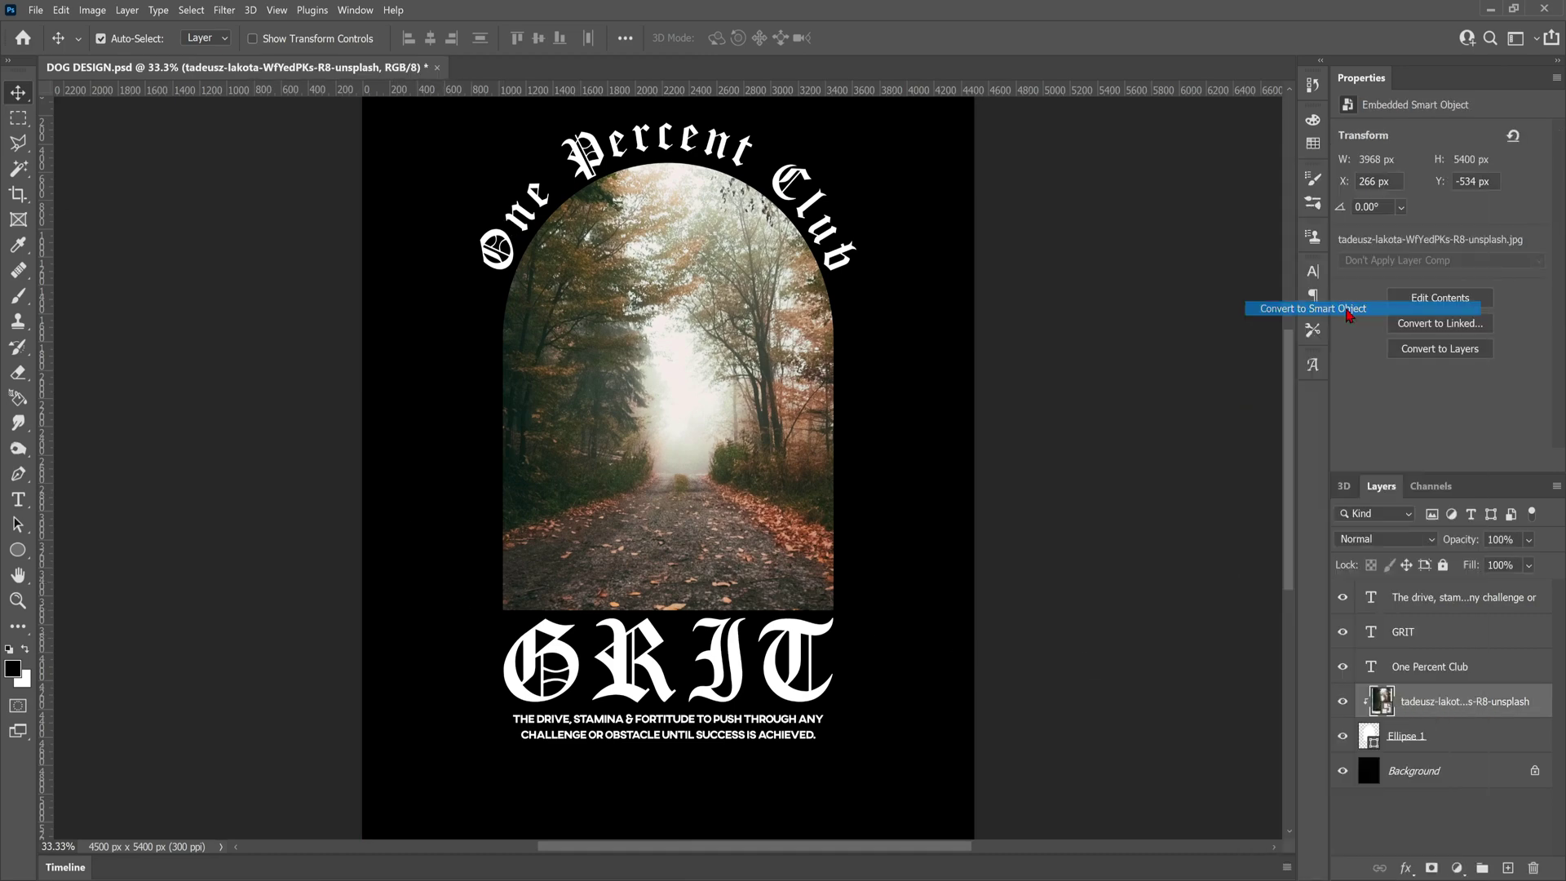
- Apply a Black & White adjustment to the forest photo
{"action": "left_click", "coordinate": [91, 10]}
{"action": "mouse_move", "coordinate": [122, 51]}
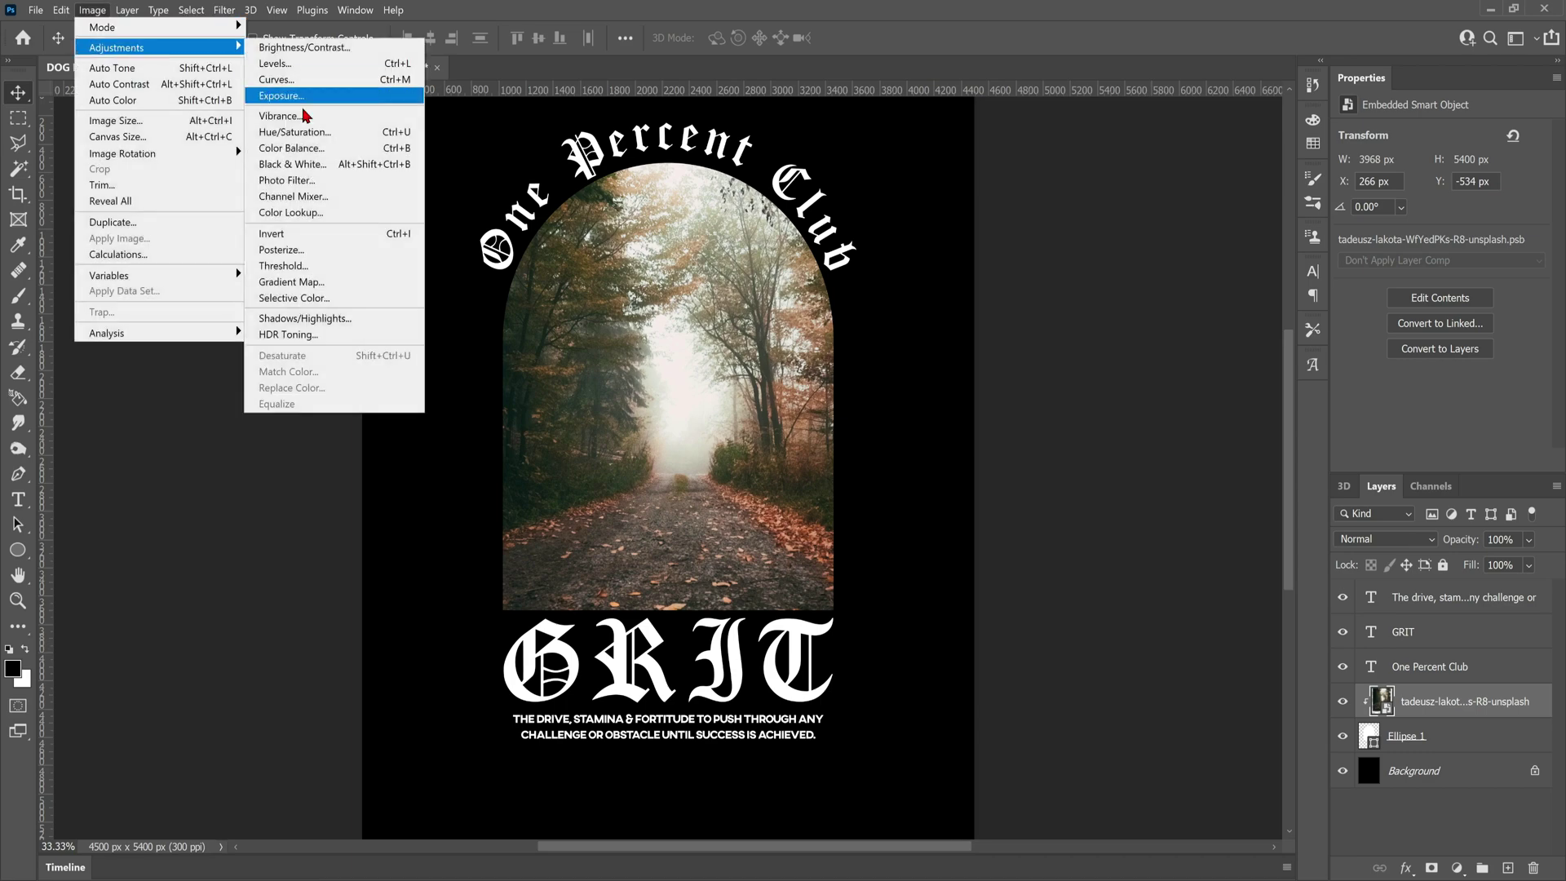
{"action": "left_click", "coordinate": [306, 166]}
{"action": "left_click", "coordinate": [906, 160]}
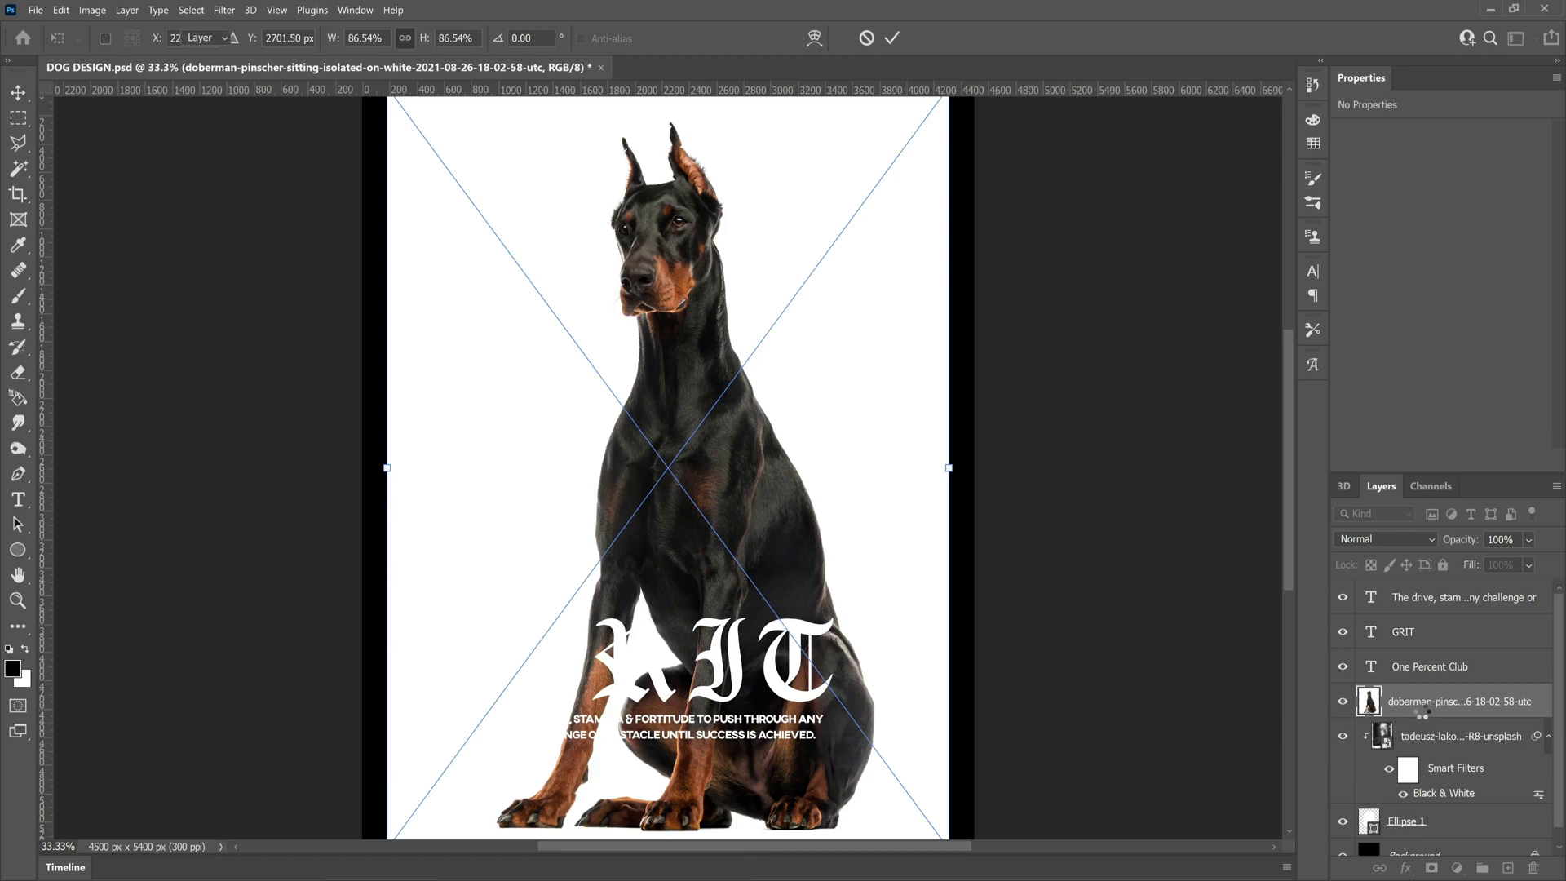
- Bring the placed Doberman photo to the top of the layer stack and mask out its background using Select Subject
{"action": "key", "text": "Return"}
{"action": "left_click_drag", "start_coordinate": [1455, 703], "coordinate": [1453, 610]}
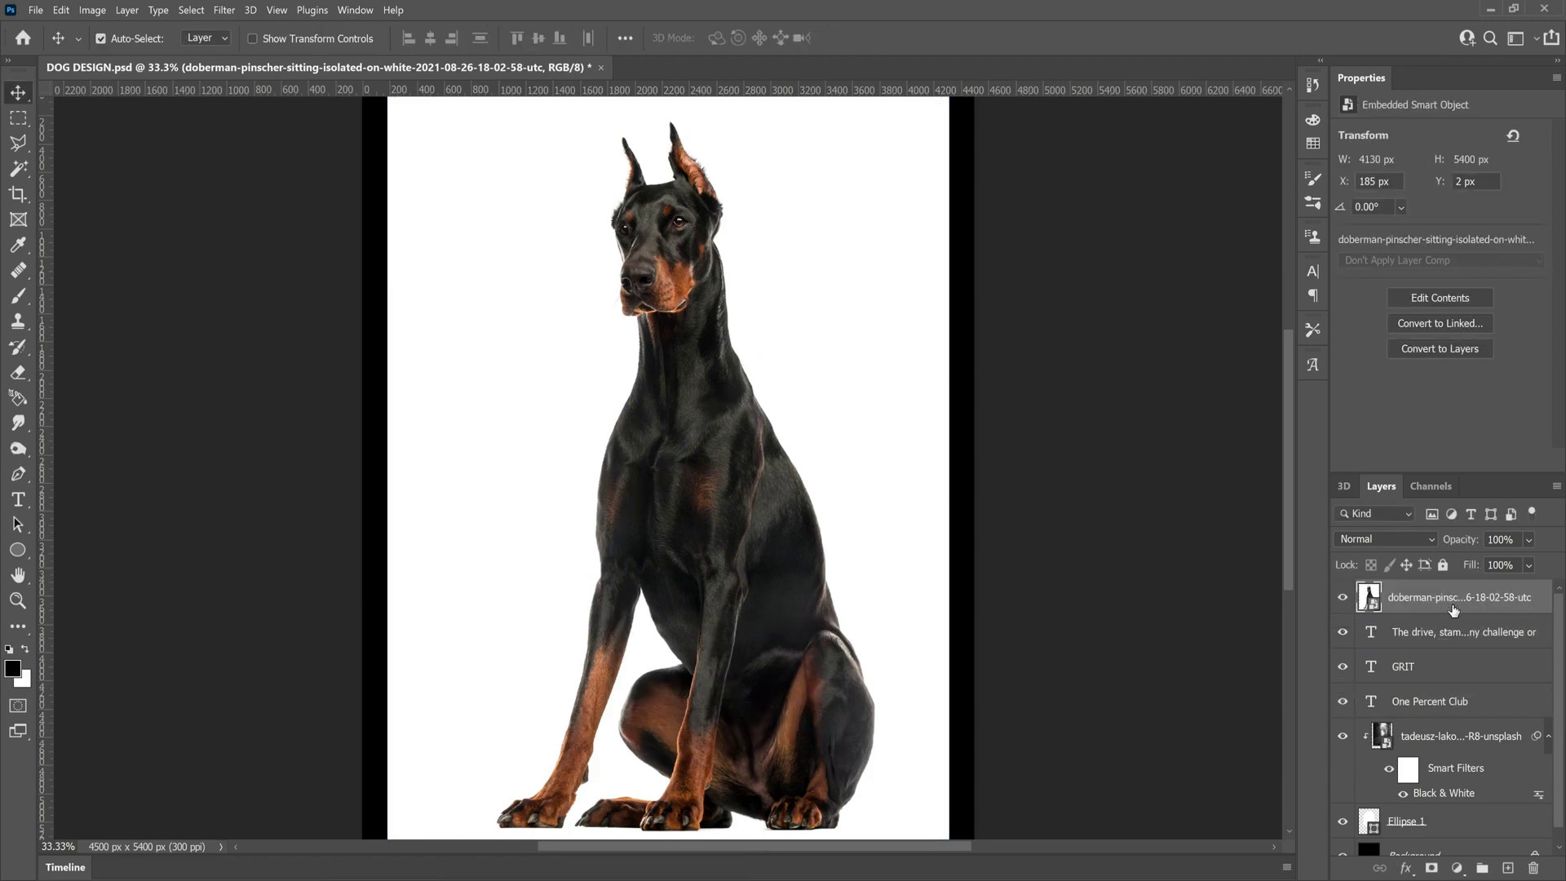
{"action": "left_click", "coordinate": [192, 10]}
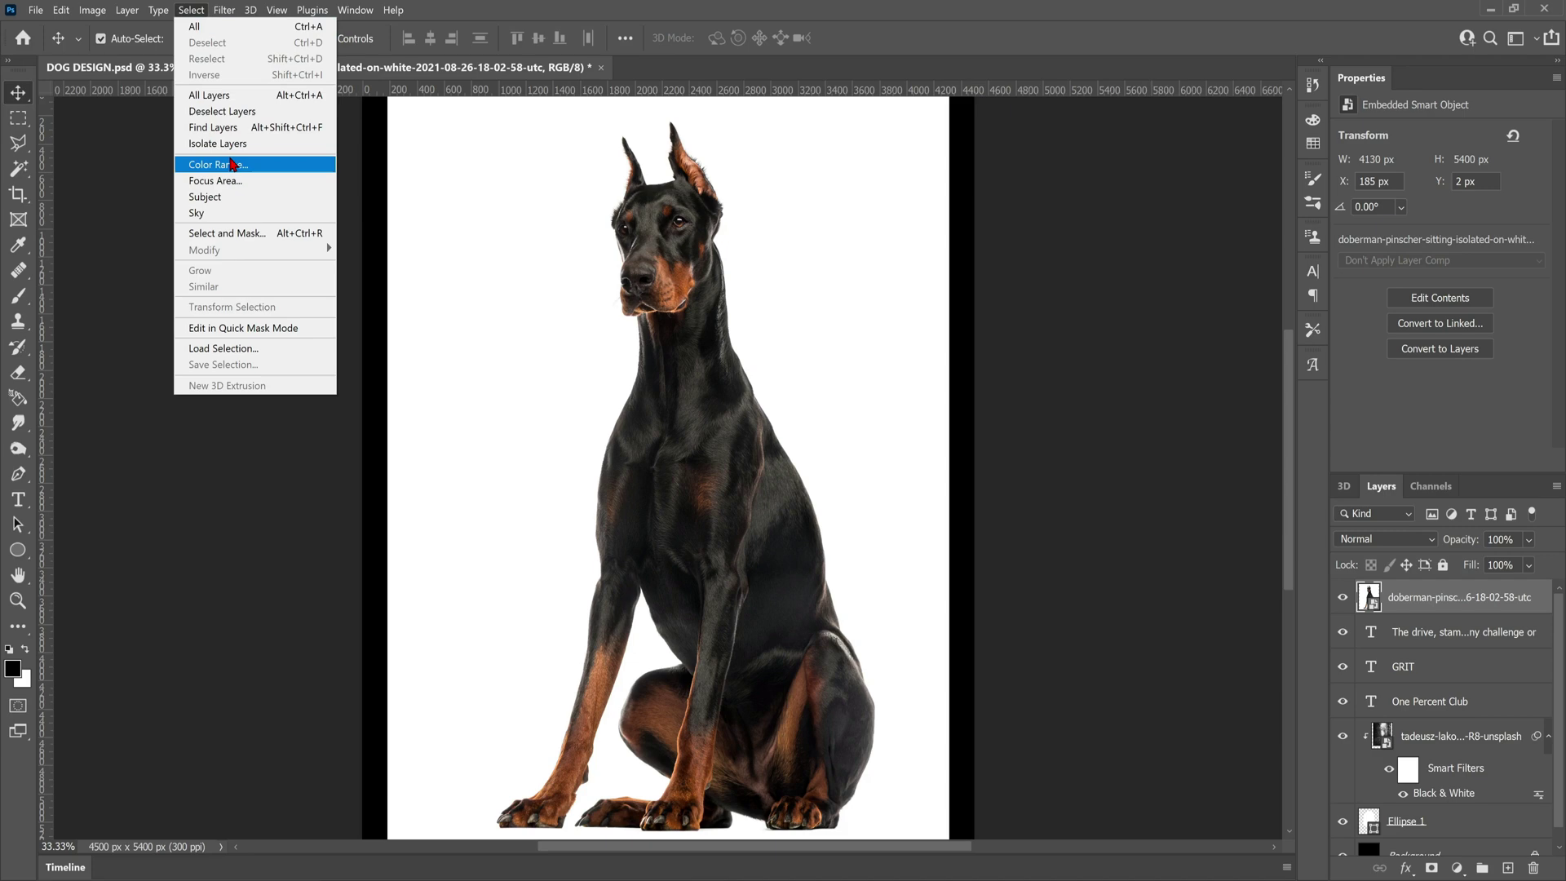
{"action": "left_click", "coordinate": [239, 203]}
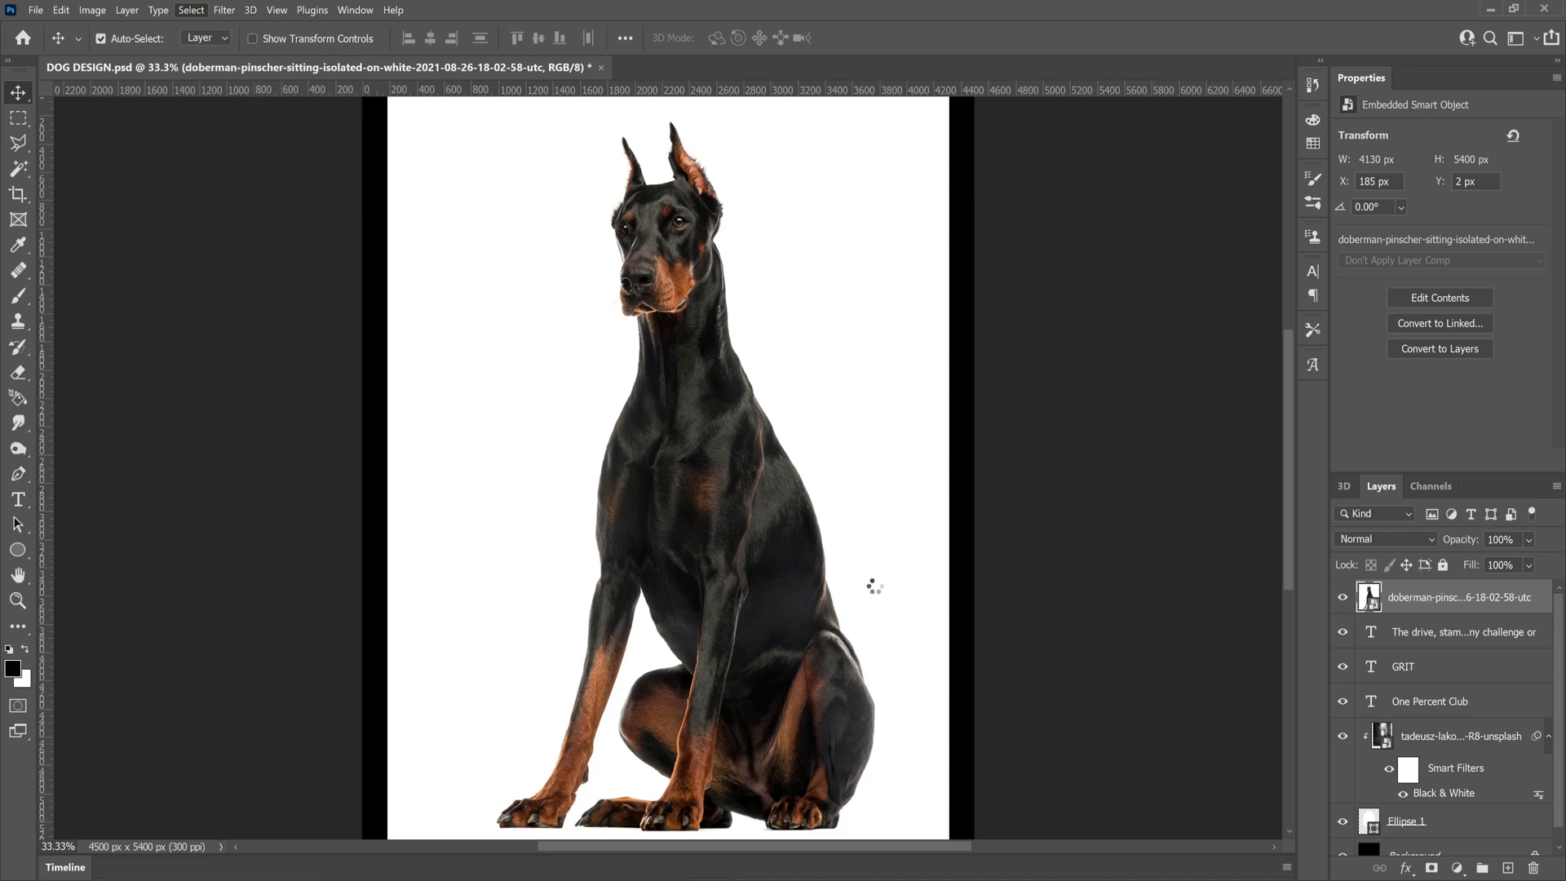
{"action": "left_click", "coordinate": [1431, 868]}
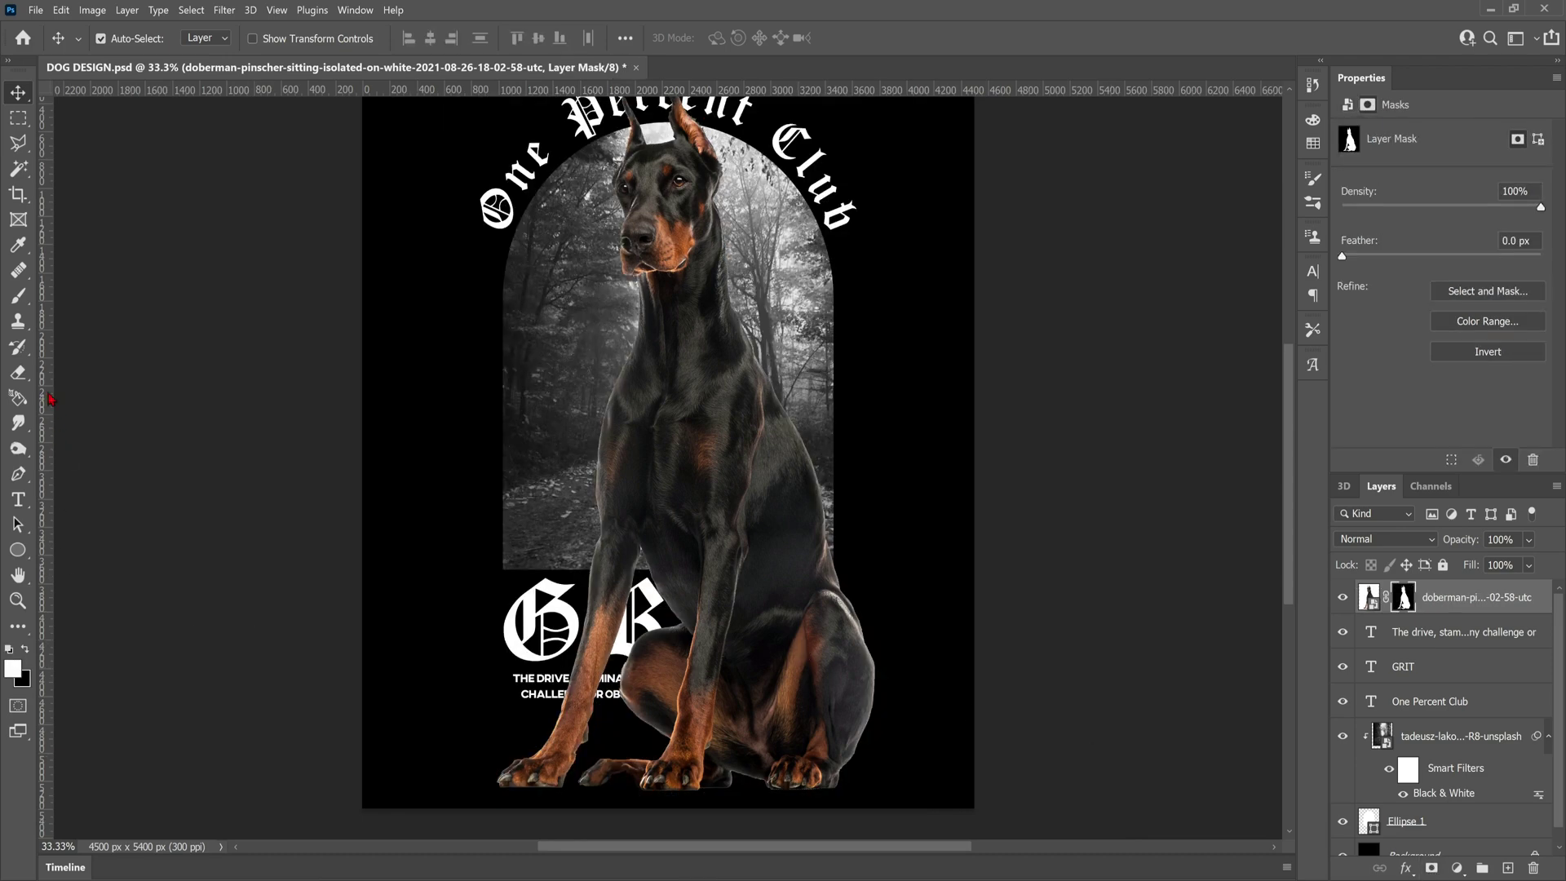
- Clean up the Doberman's layer mask around the paws with a small hard round brush at 100% opacity
{"action": "left_click", "coordinate": [17, 308]}
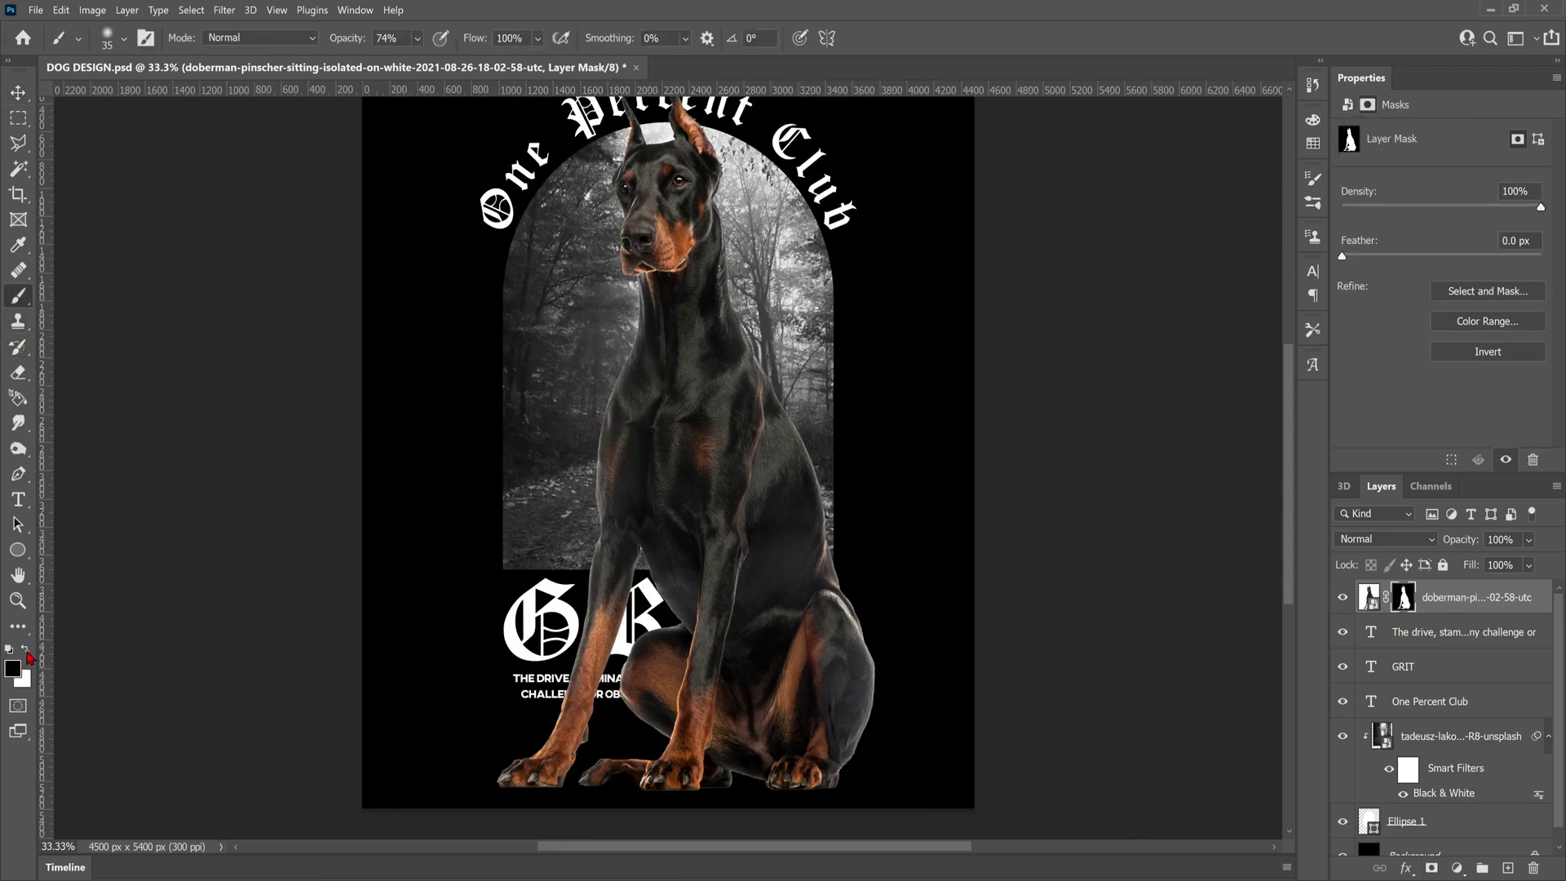
{"action": "left_click", "coordinate": [21, 280]}
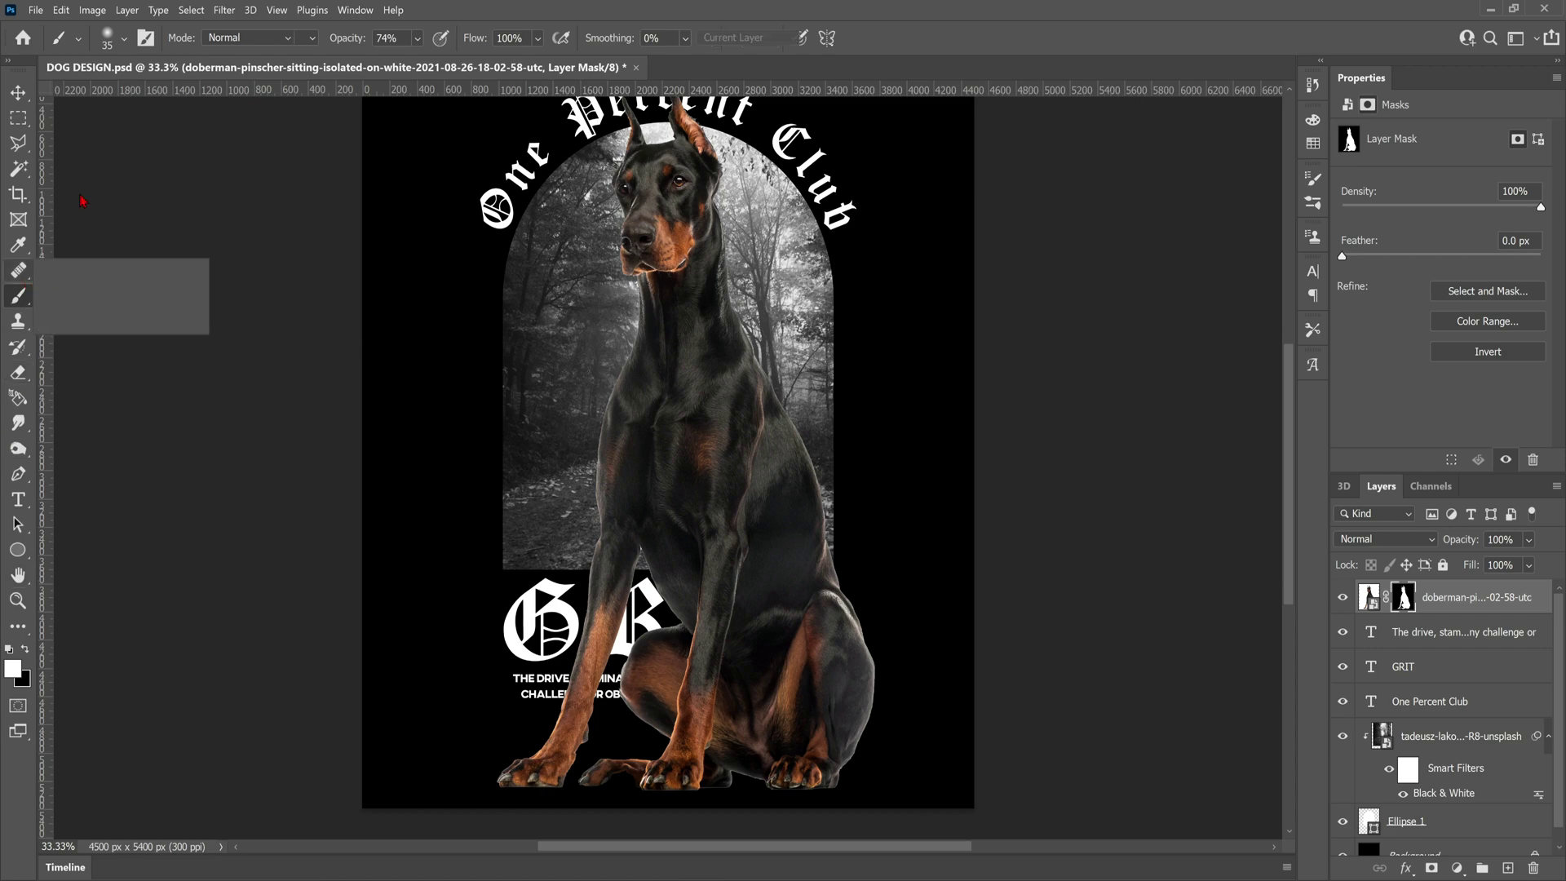
{"action": "left_click", "coordinate": [21, 306]}
{"action": "left_click", "coordinate": [124, 40]}
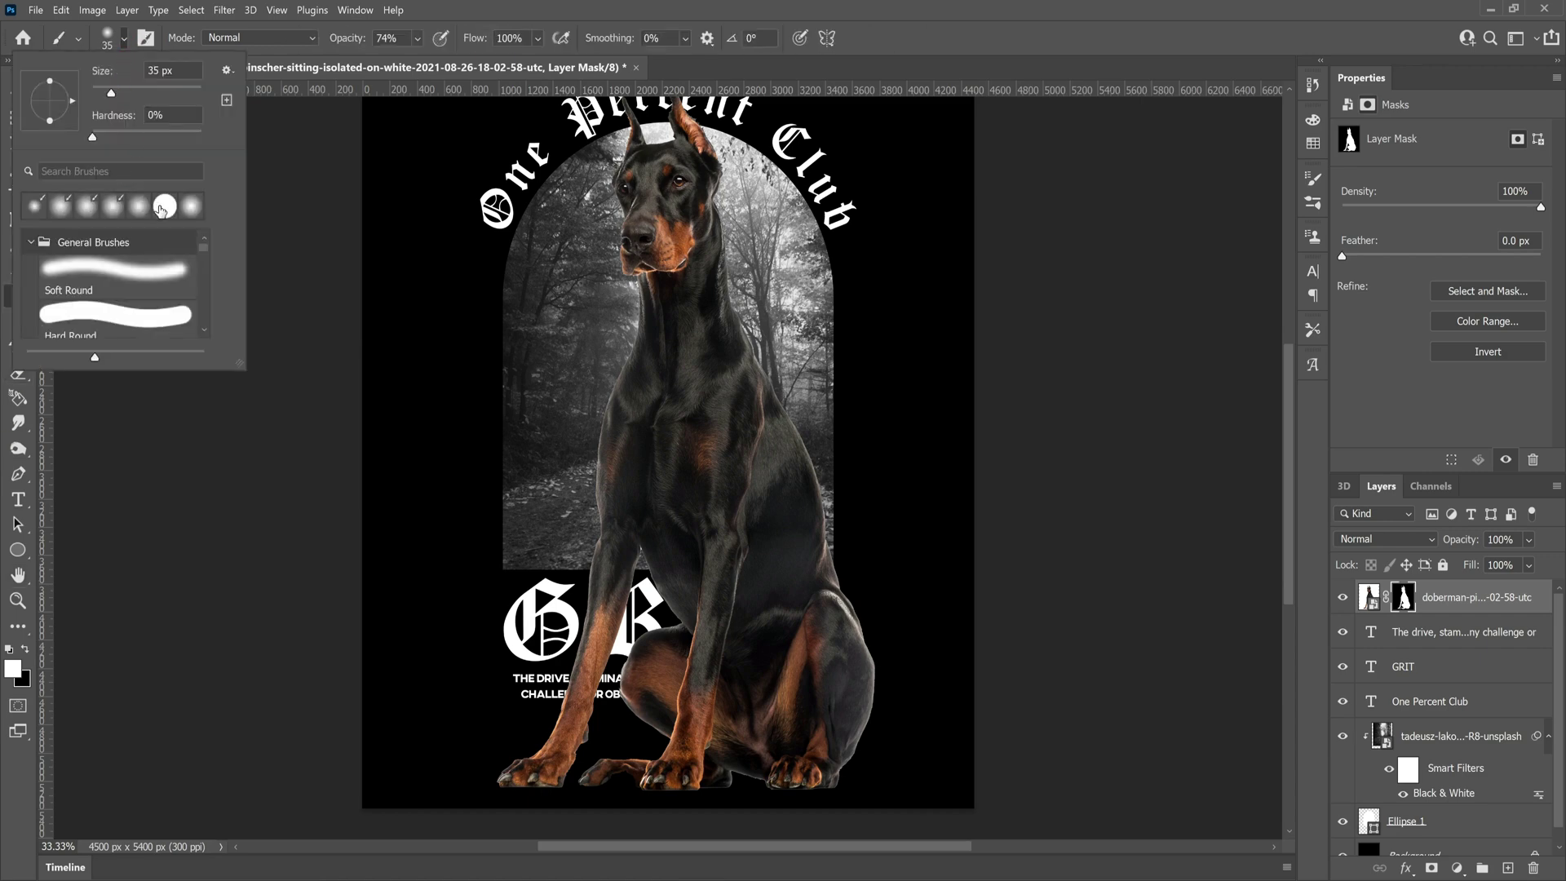
{"action": "left_click", "coordinate": [326, 167]}
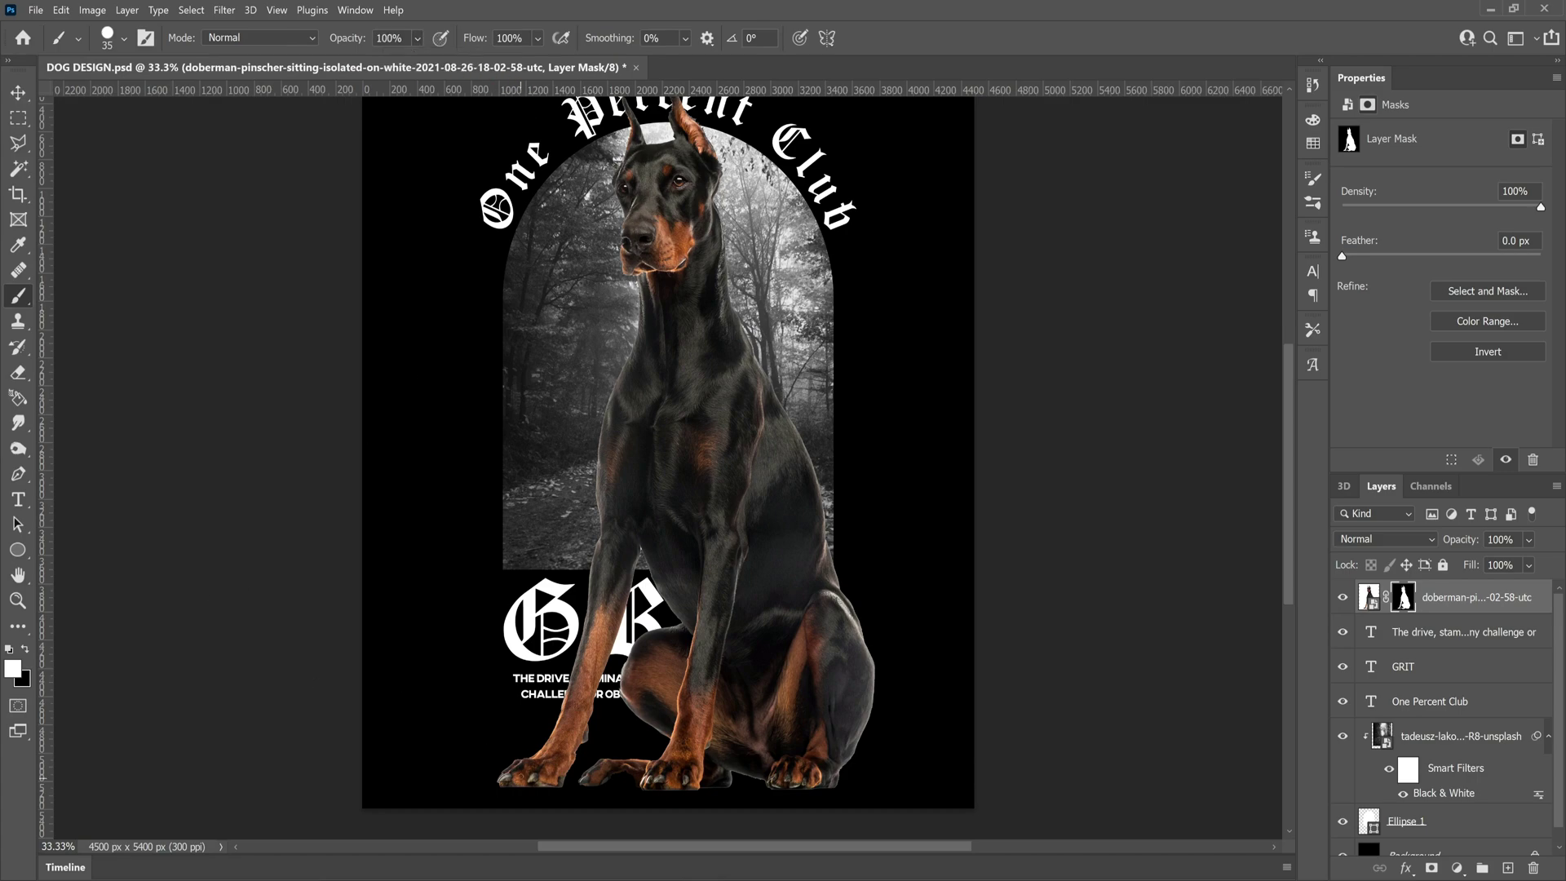
{"action": "scroll", "coordinate": [522, 767], "scroll_direction": "up", "scroll_amount": 5}
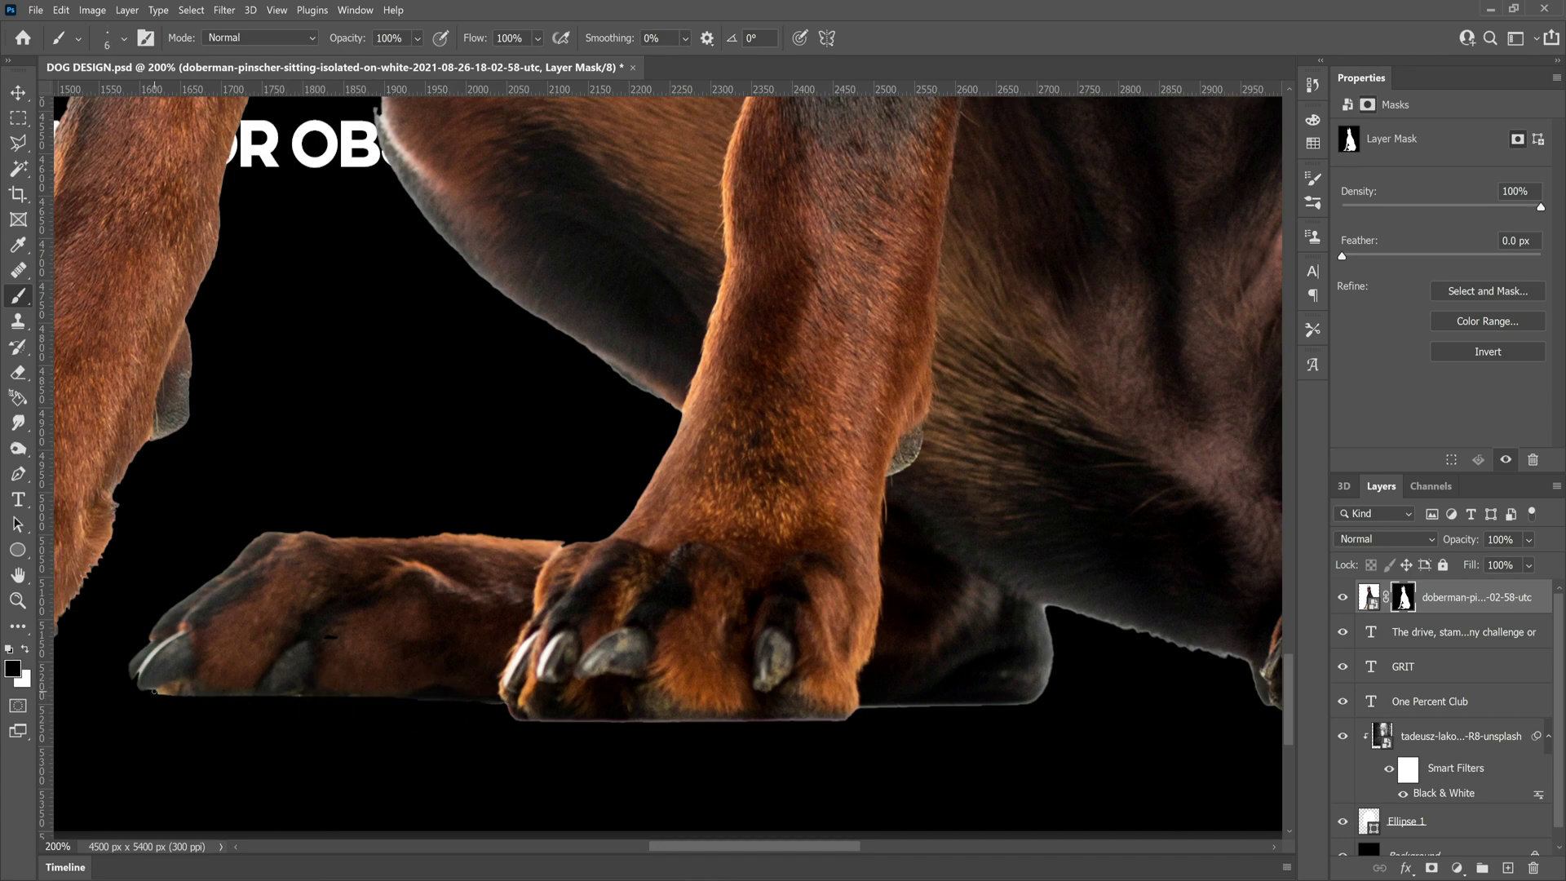
{"action": "key", "text": "v"}
{"action": "key", "text": "ctrl+0"}
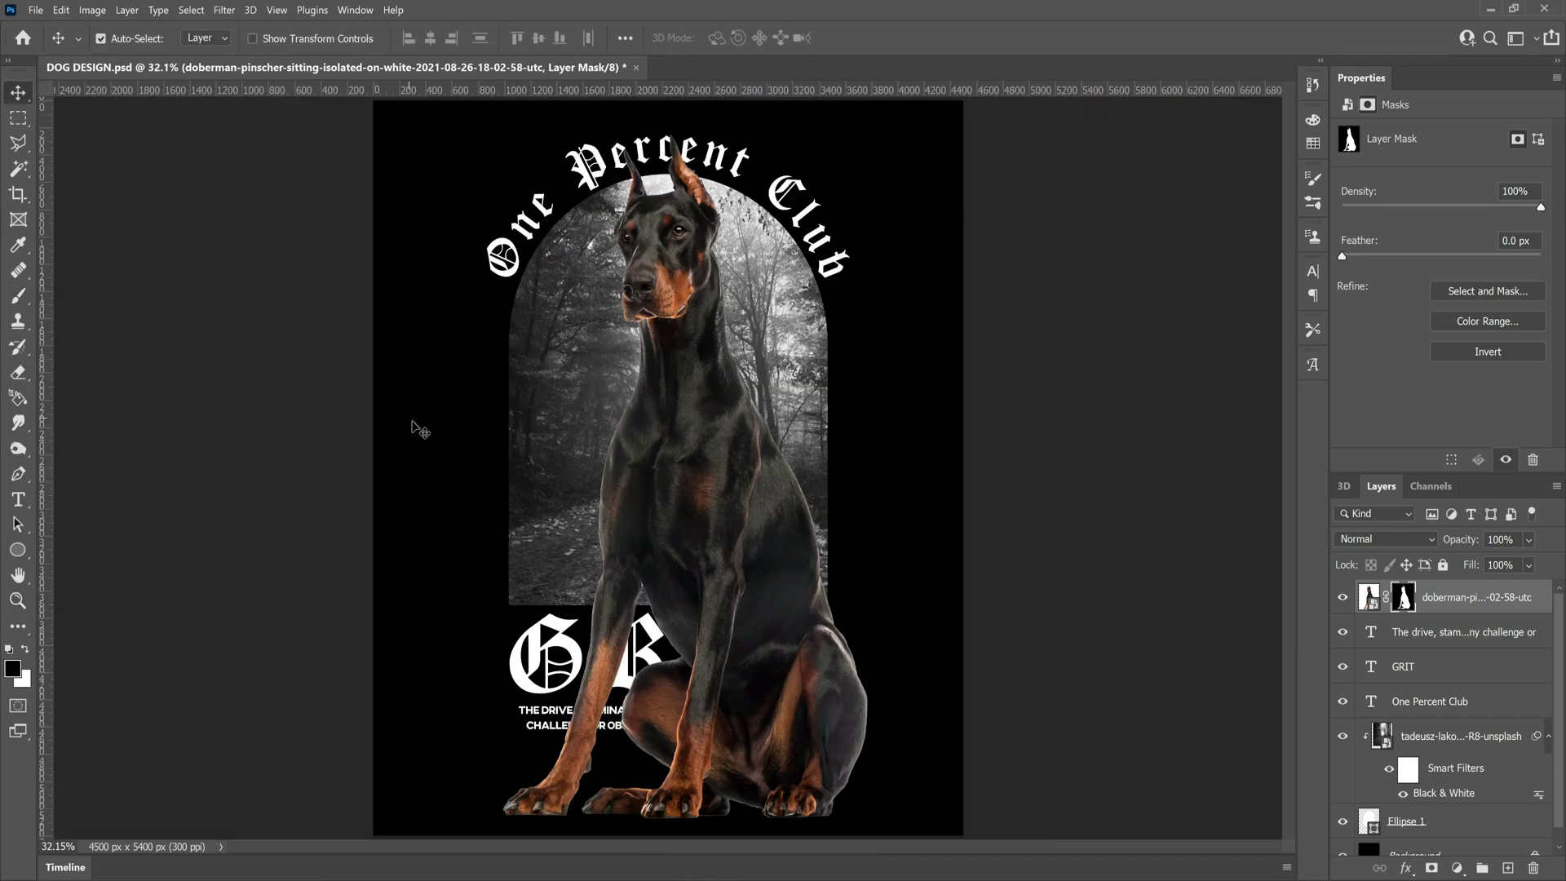
- Scale the Doberman down proportionally and seat it in the right half of the arch, just above the word GRIT
{"action": "key", "text": "ctrl+t"}
{"action": "left_click_drag", "start_coordinate": [826, 605], "coordinate": [788, 552]}
{"action": "left_click_drag", "start_coordinate": [702, 439], "coordinate": [752, 490]}
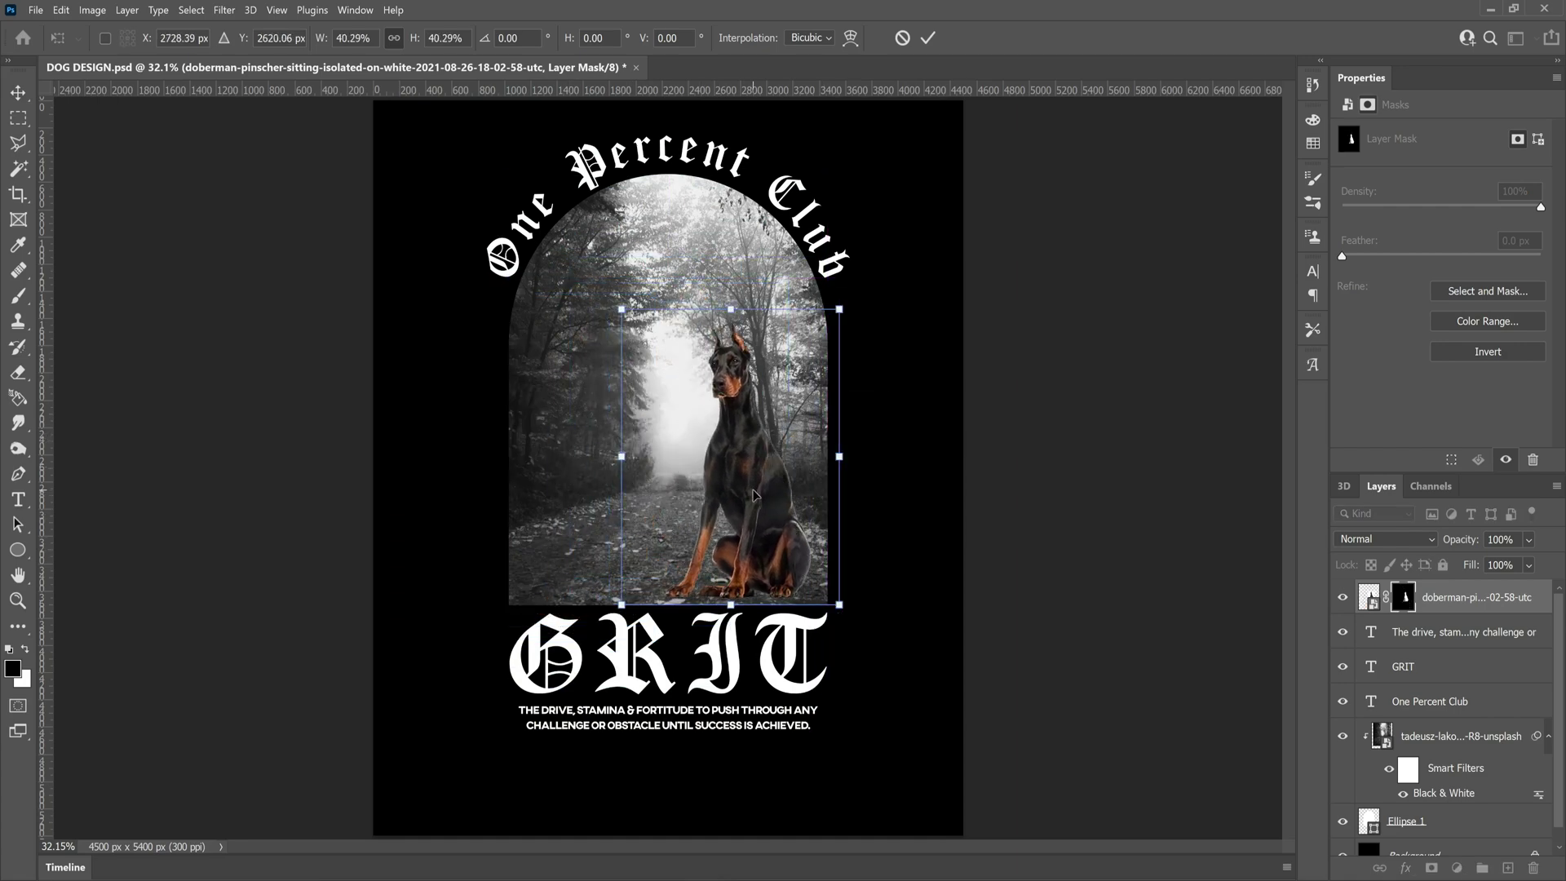
{"action": "left_click_drag", "start_coordinate": [621, 309], "coordinate": [562, 229]}
{"action": "left_click_drag", "start_coordinate": [718, 416], "coordinate": [738, 424]}
{"action": "key", "text": "Return"}
- Delete the black-and-white forest photo layer clipped to the arch
{"action": "key", "text": "z"}
{"action": "left_click", "coordinate": [659, 566]}
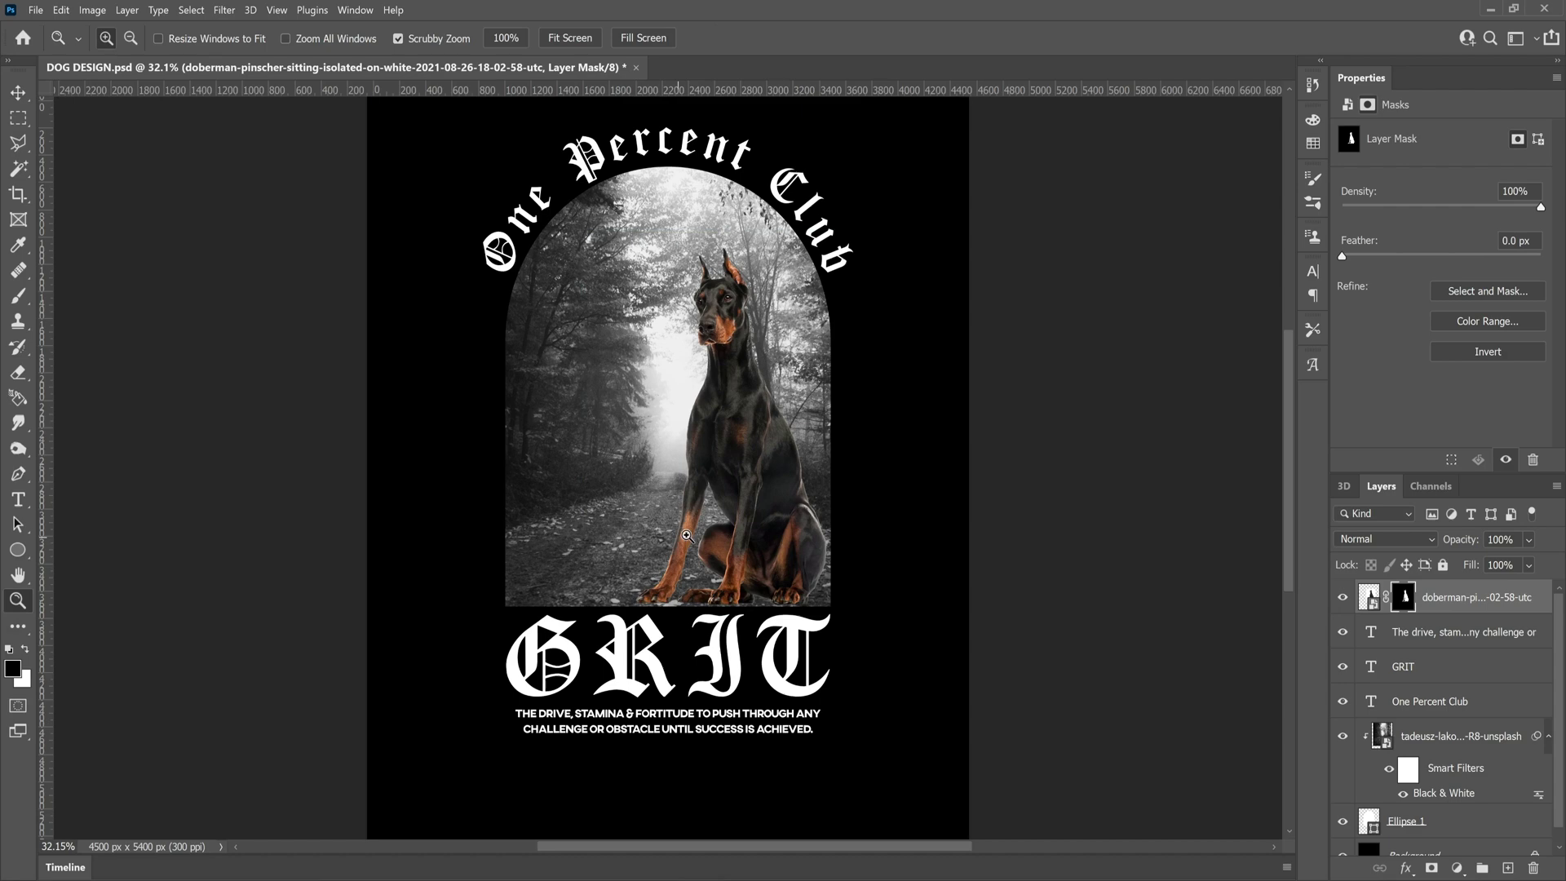
{"action": "left_click", "coordinate": [658, 566]}
{"action": "right_click", "coordinate": [735, 597]}
{"action": "left_click", "coordinate": [793, 611]}
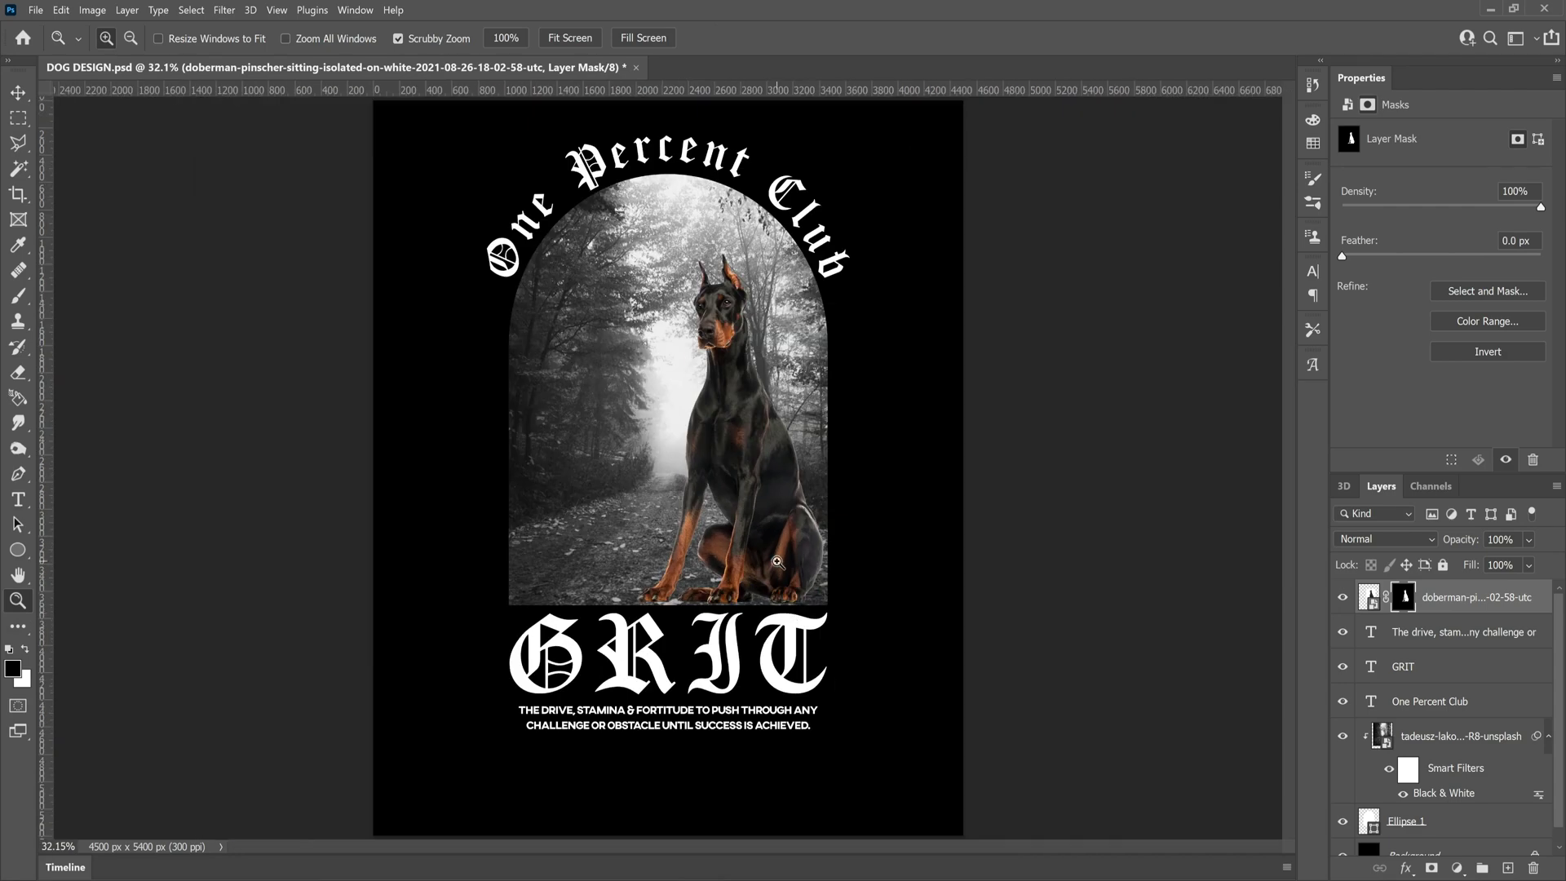
{"action": "left_click", "coordinate": [1422, 748]}
{"action": "key", "text": "Delete"}
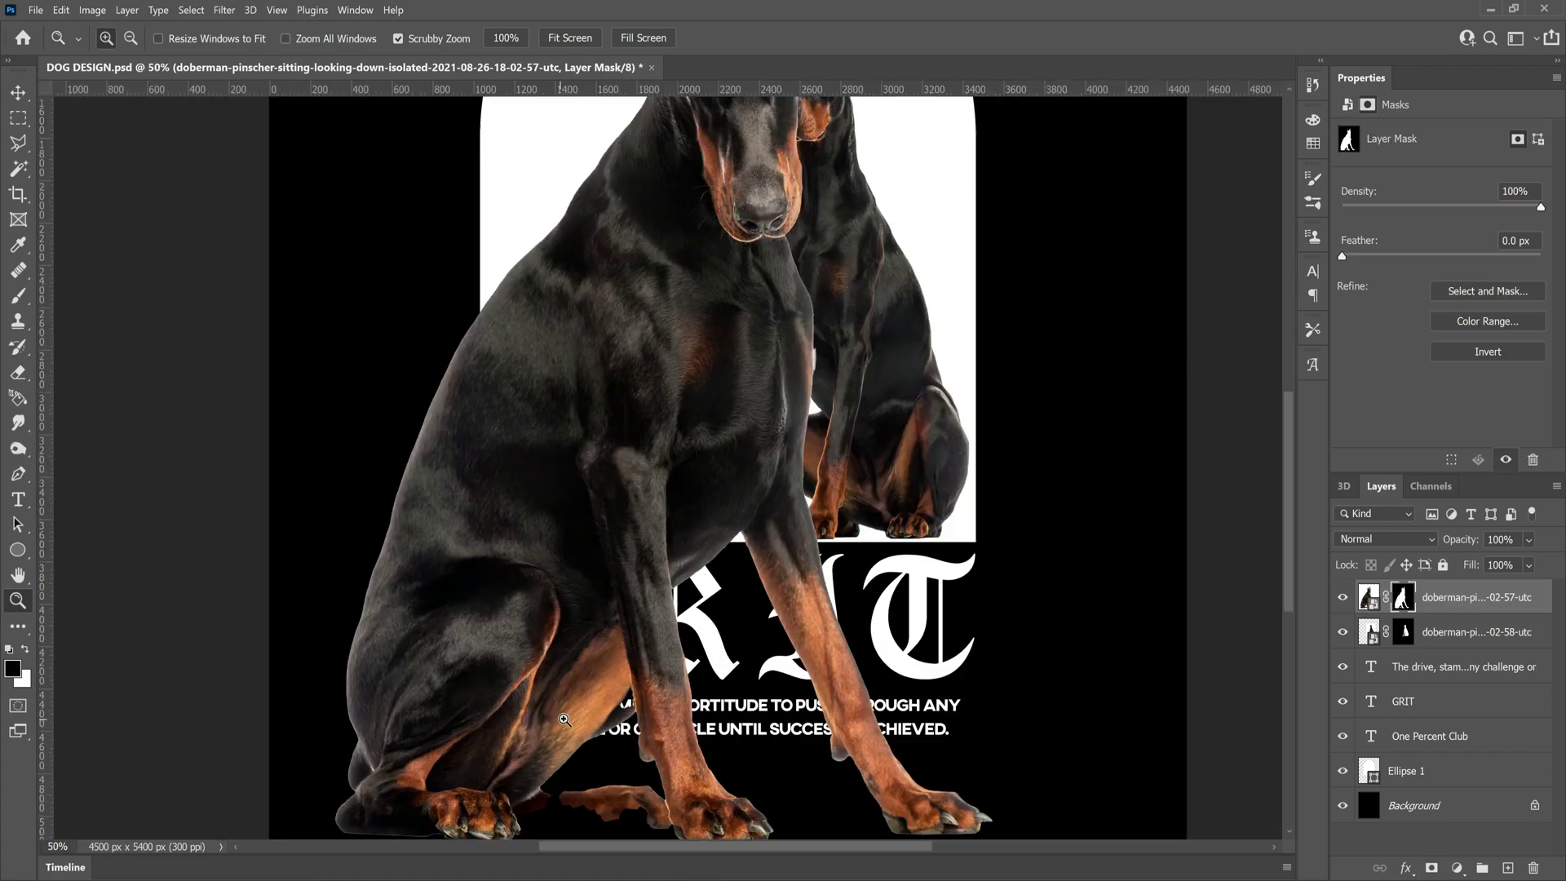
- Paint out the leftover background beneath the looking-down Doberman's far hind paw on its layer mask with a small black brush
{"action": "mouse_move", "coordinate": [530, 681]}
{"action": "left_mouse_down"}
{"action": "mouse_move", "coordinate": [665, 669]}
{"action": "mouse_move", "coordinate": [530, 664]}
{"action": "left_mouse_up"}
{"action": "scroll", "coordinate": [557, 738], "scroll_direction": "up", "scroll_amount": 3}
{"action": "key", "text": "x"}
{"action": "left_click_drag", "start_coordinate": [349, 657], "coordinate": [632, 653]}
{"action": "key", "text": "bracketleft"}
{"action": "key", "text": "bracketleft"}
{"action": "key", "text": "bracketleft"}
{"action": "mouse_move", "coordinate": [328, 653]}
{"action": "left_mouse_down"}
{"action": "mouse_move", "coordinate": [728, 615]}
{"action": "mouse_move", "coordinate": [818, 648]}
{"action": "left_mouse_up"}
{"action": "mouse_move", "coordinate": [699, 616]}
{"action": "left_mouse_down"}
{"action": "mouse_move", "coordinate": [979, 662]}
{"action": "mouse_move", "coordinate": [1061, 653]}
{"action": "left_mouse_up"}
{"action": "key", "text": "bracketleft"}
{"action": "key", "text": "bracketleft"}
{"action": "key", "text": "bracketleft"}
{"action": "left_click_drag", "start_coordinate": [902, 638], "coordinate": [1181, 643]}
{"action": "left_click_drag", "start_coordinate": [1180, 643], "coordinate": [1063, 633]}
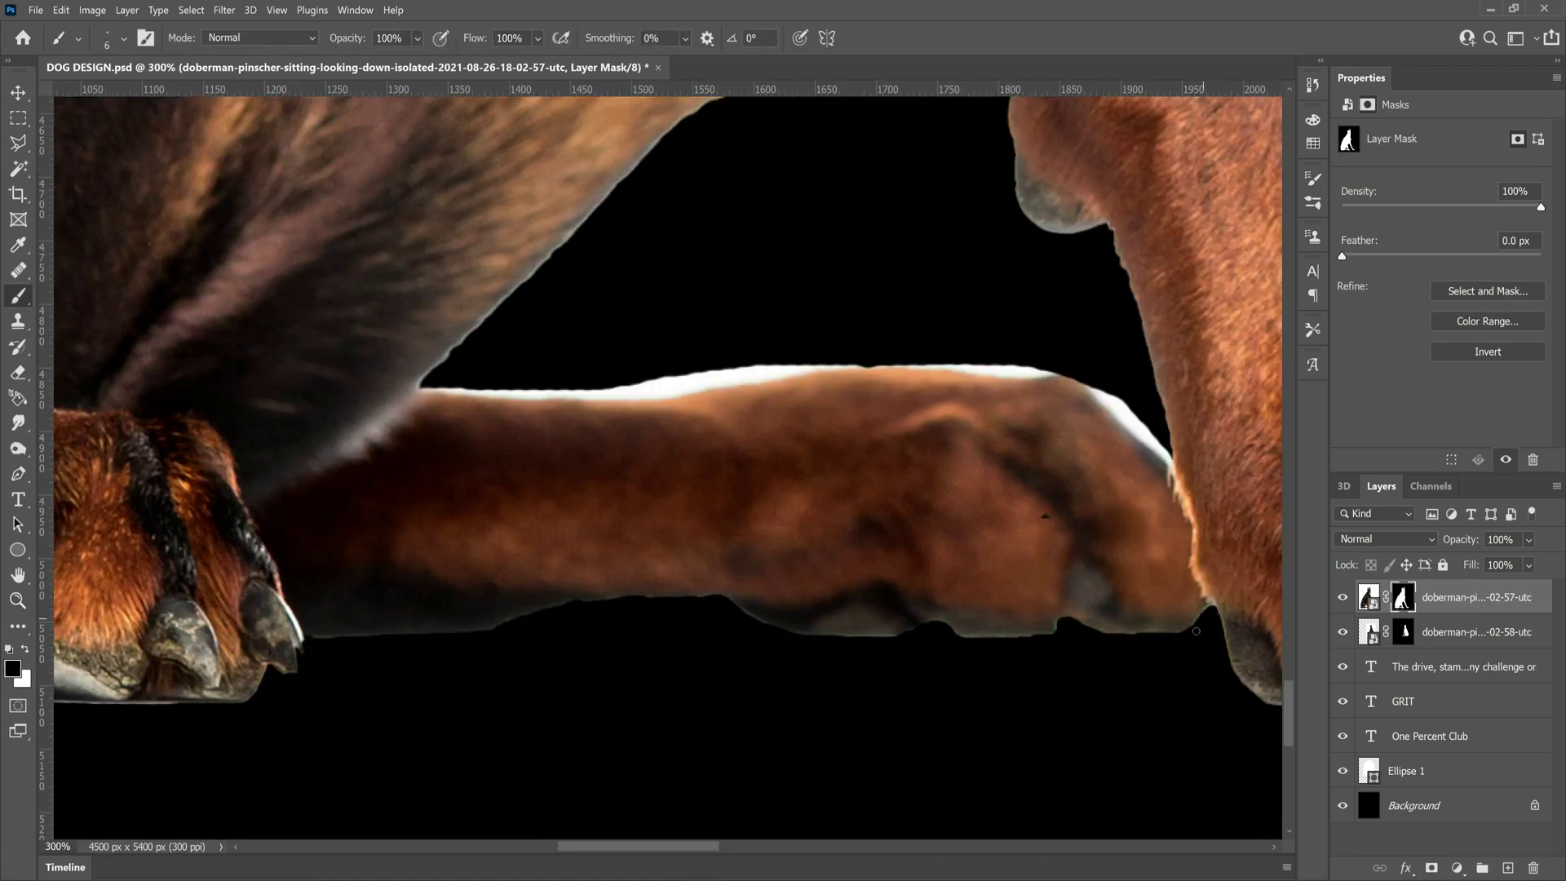
- Mask out the white fringe along the upper edge of the looking-down Doberman's far hind paw
{"action": "key", "text": "bracketright"}
{"action": "key", "text": "bracketright"}
{"action": "key", "text": "bracketright"}
{"action": "key", "text": "bracketright"}
{"action": "key", "text": "bracketright"}
{"action": "key", "text": "bracketright"}
{"action": "left_click_drag", "start_coordinate": [767, 356], "coordinate": [626, 379]}
{"action": "key", "text": "ctrl+z"}
{"action": "left_click_drag", "start_coordinate": [1018, 357], "coordinate": [737, 366]}
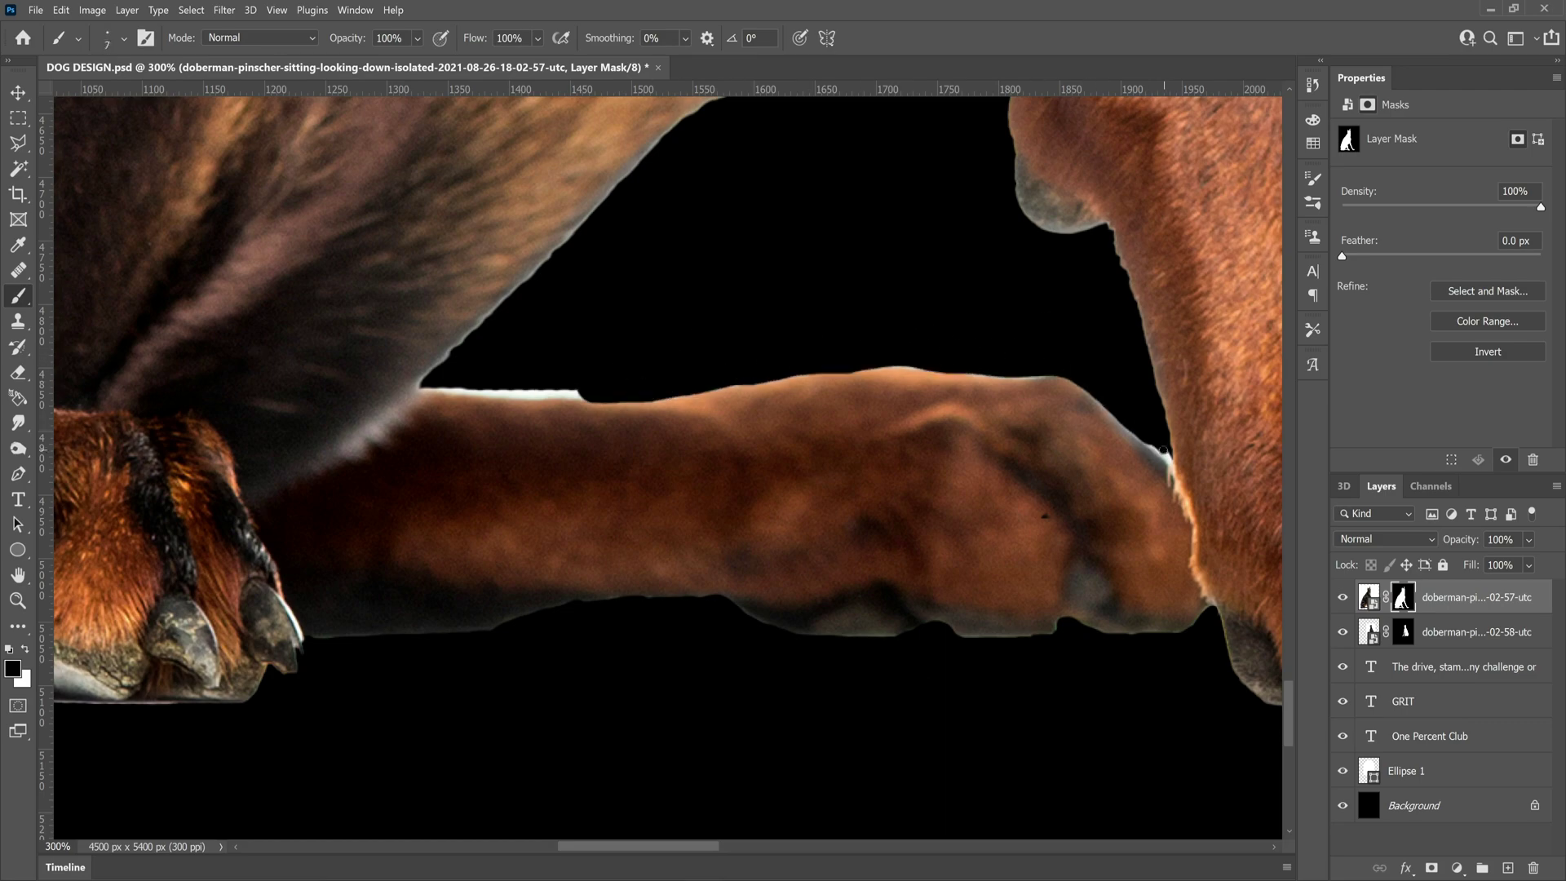
- Enlarge the looking-down Doberman proportionally to about 2571 px wide in the left half of the arch
{"action": "key", "text": "ctrl+0"}
{"action": "left_click", "coordinate": [1368, 596]}
{"action": "key", "text": "v"}
{"action": "key", "text": "ctrl+t"}
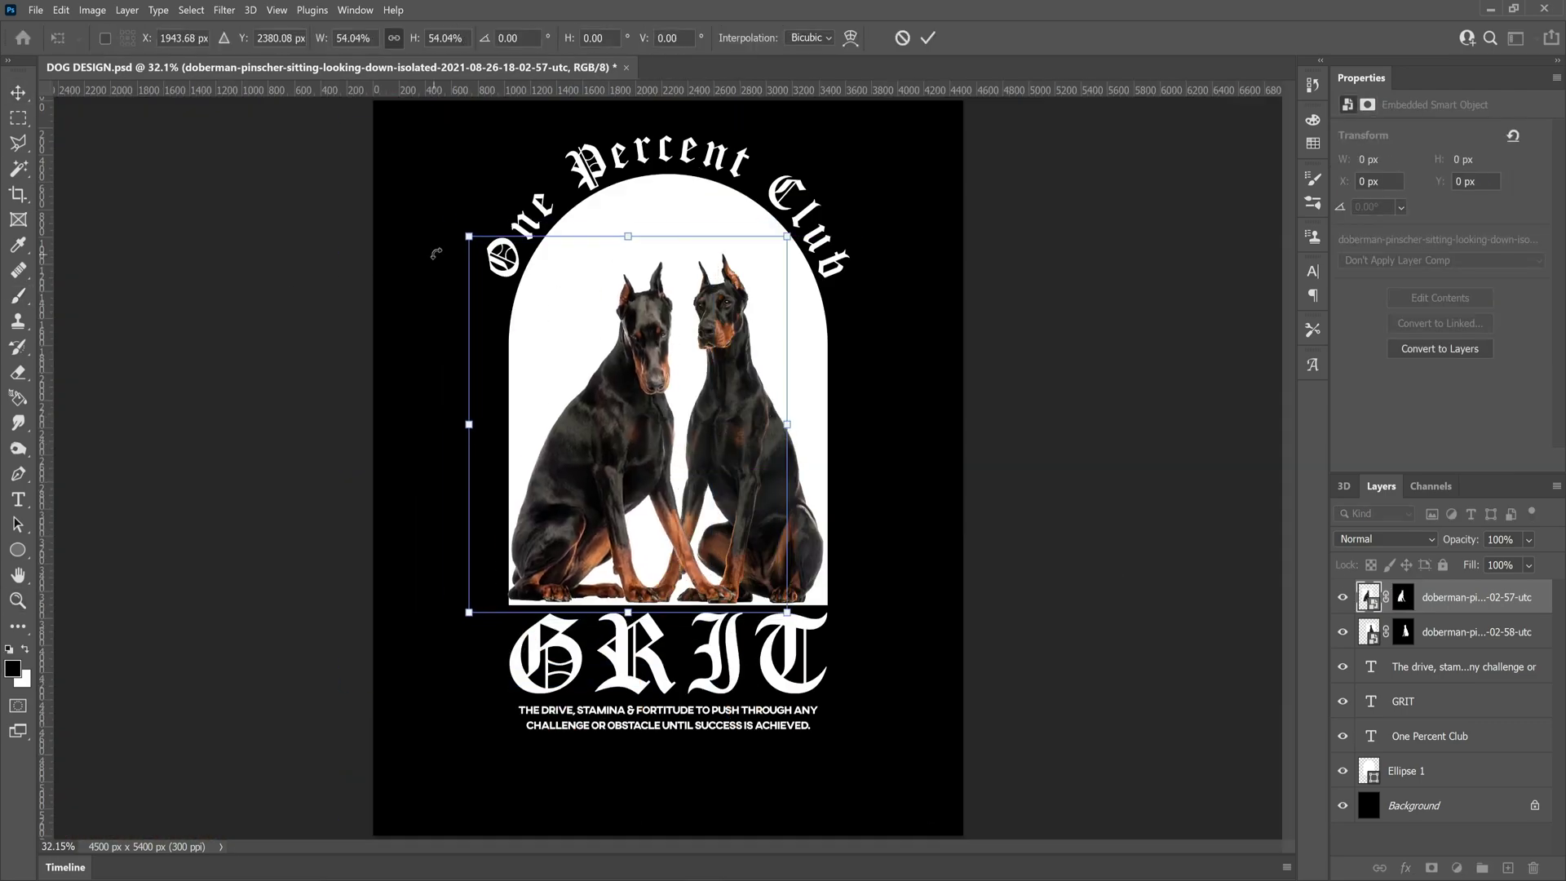
{"action": "left_click_drag", "start_coordinate": [468, 237], "coordinate": [447, 223]}
{"action": "key", "text": "Return"}
{"action": "key", "text": "z"}
{"action": "left_click", "coordinate": [559, 529]}
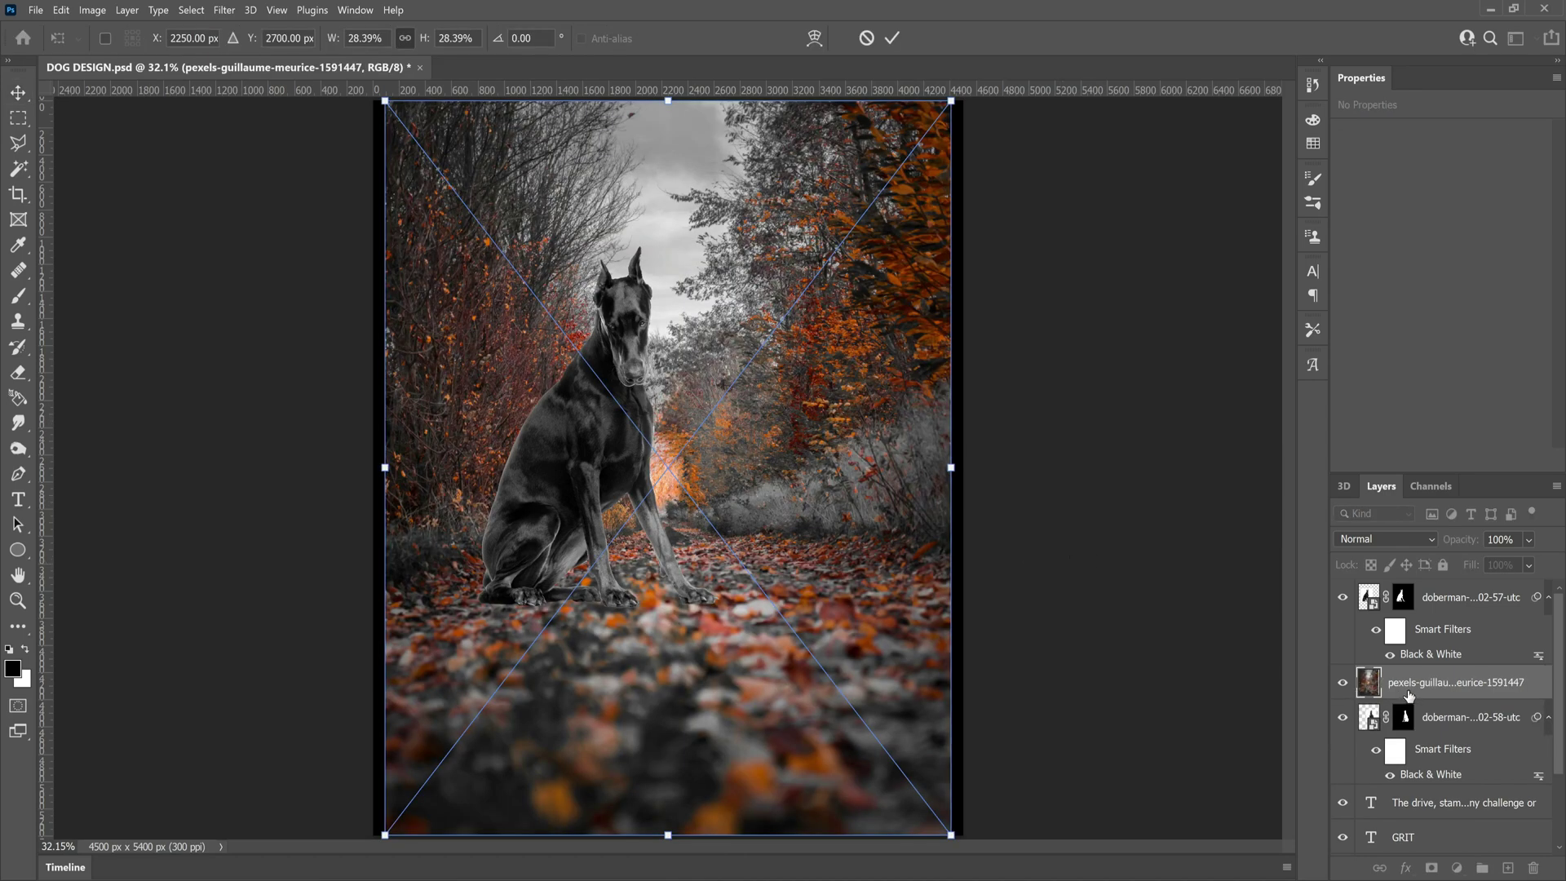
- Place the autumn forest photo, move its layer directly above the arch shape and clip it to that shape
{"action": "key", "text": "Return"}
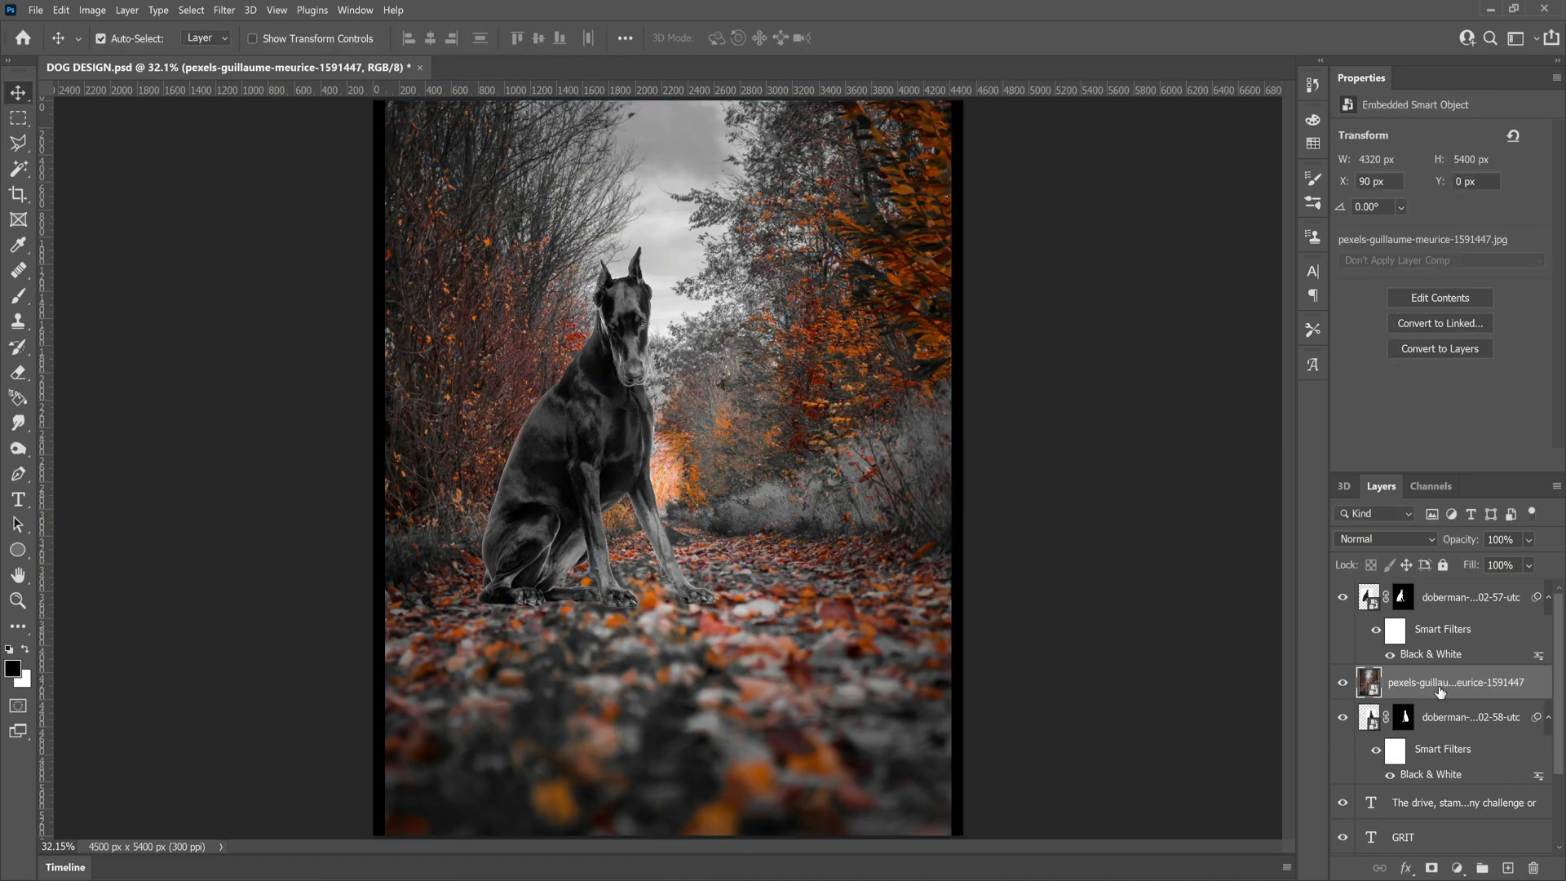
{"action": "scroll", "coordinate": [1448, 783], "scroll_direction": "down", "scroll_amount": 2}
{"action": "left_click_drag", "start_coordinate": [1456, 648], "coordinate": [1463, 797]}
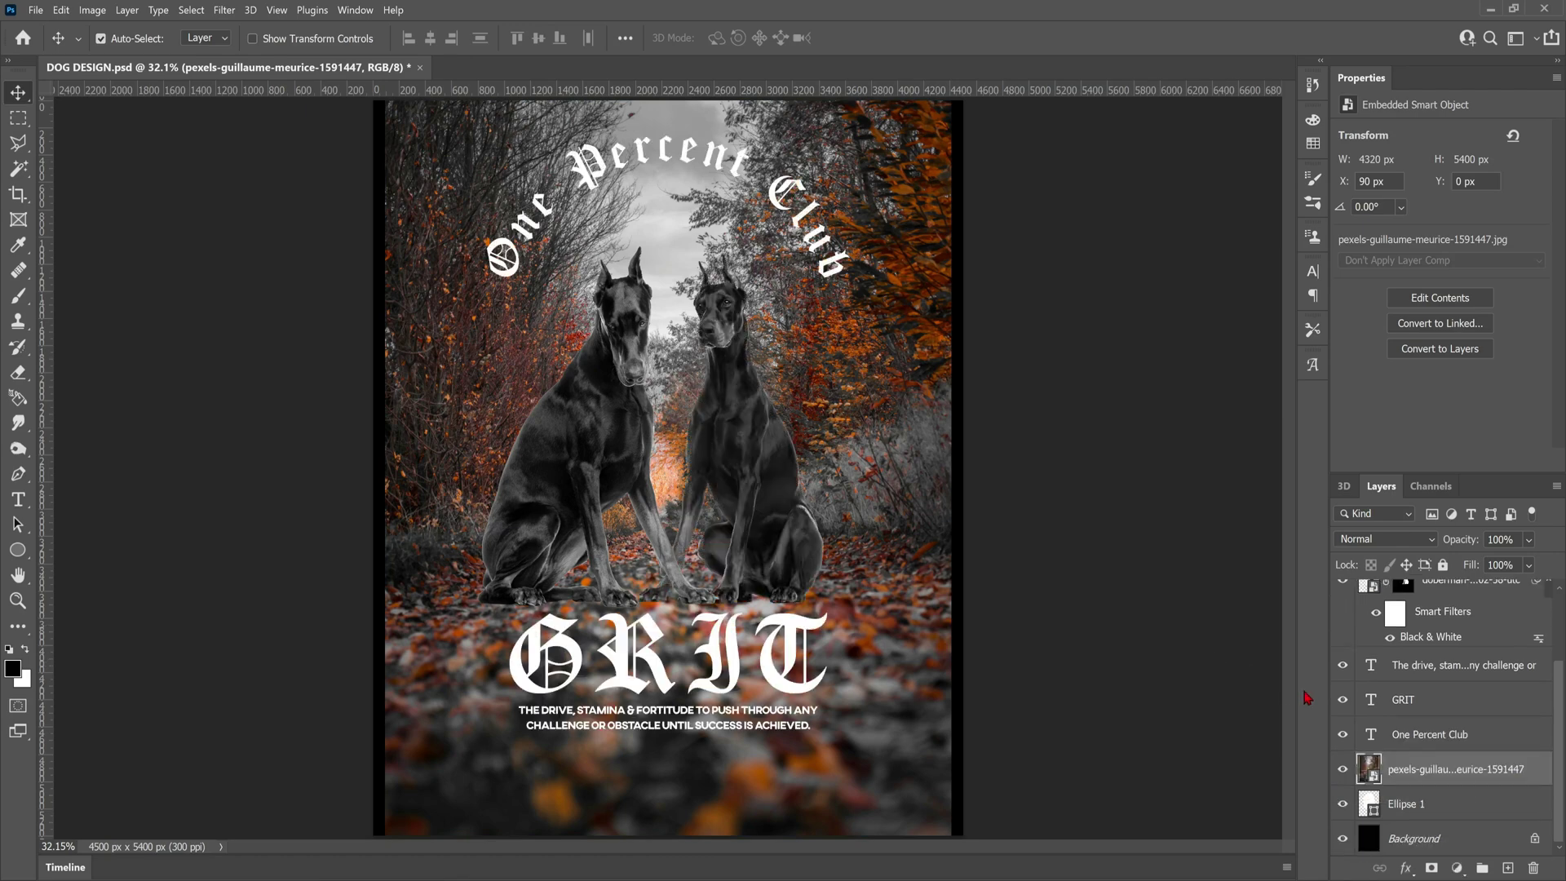
{"action": "left_click", "coordinate": [1497, 784], "text": "alt"}
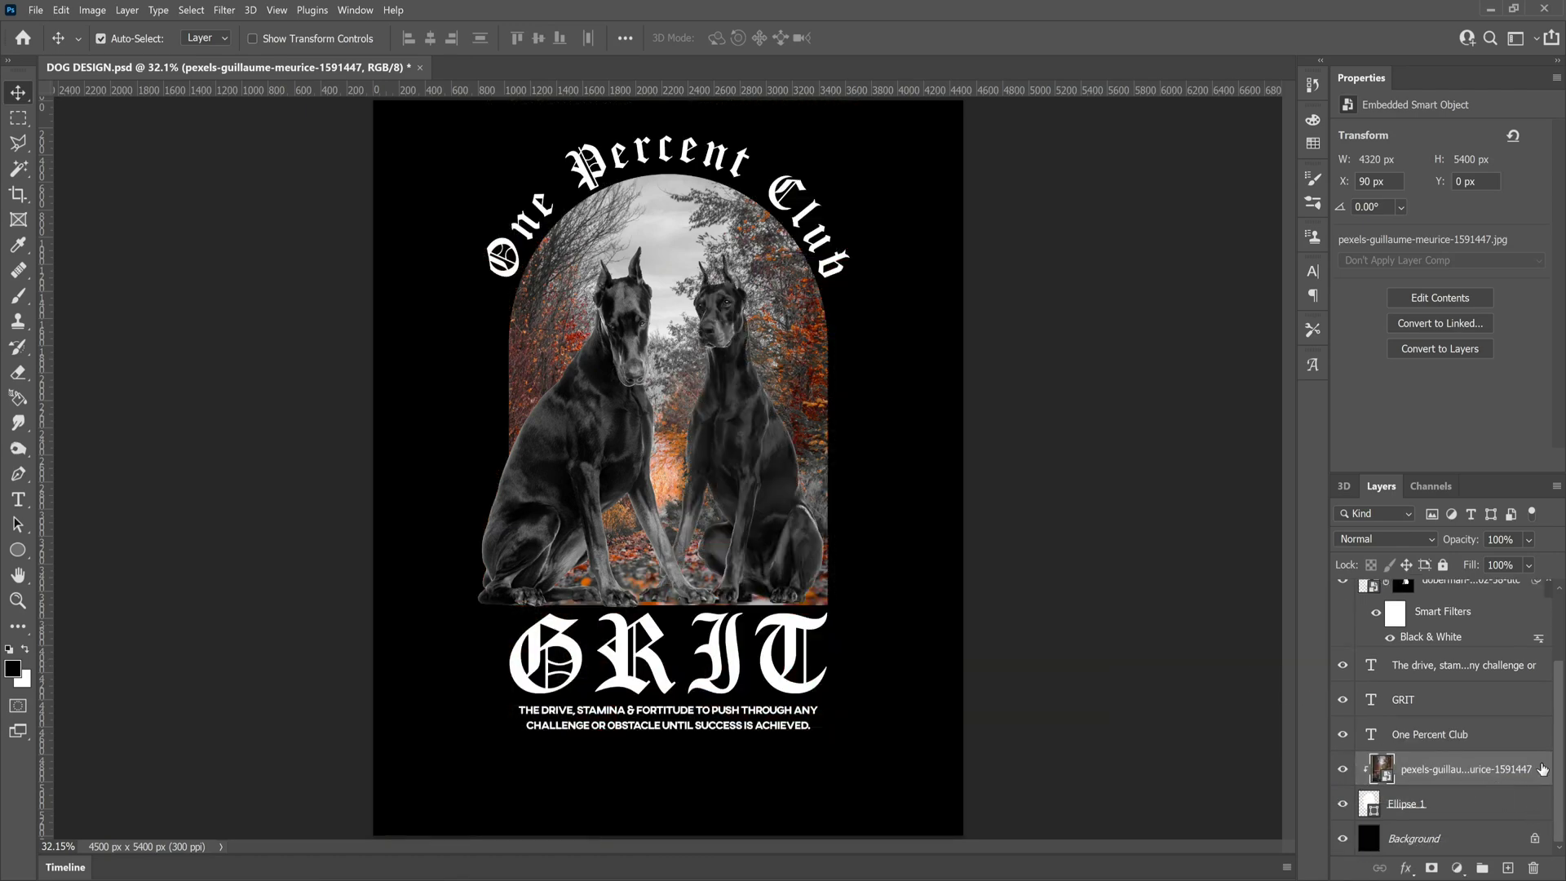
- Move both Doberman layers below the text layers, directly above the forest photo, and clip them to the arch shape
{"action": "scroll", "coordinate": [1468, 693], "scroll_direction": "up", "scroll_amount": 3}
{"action": "left_click", "coordinate": [1475, 645]}
{"action": "key", "text": "Delete"}
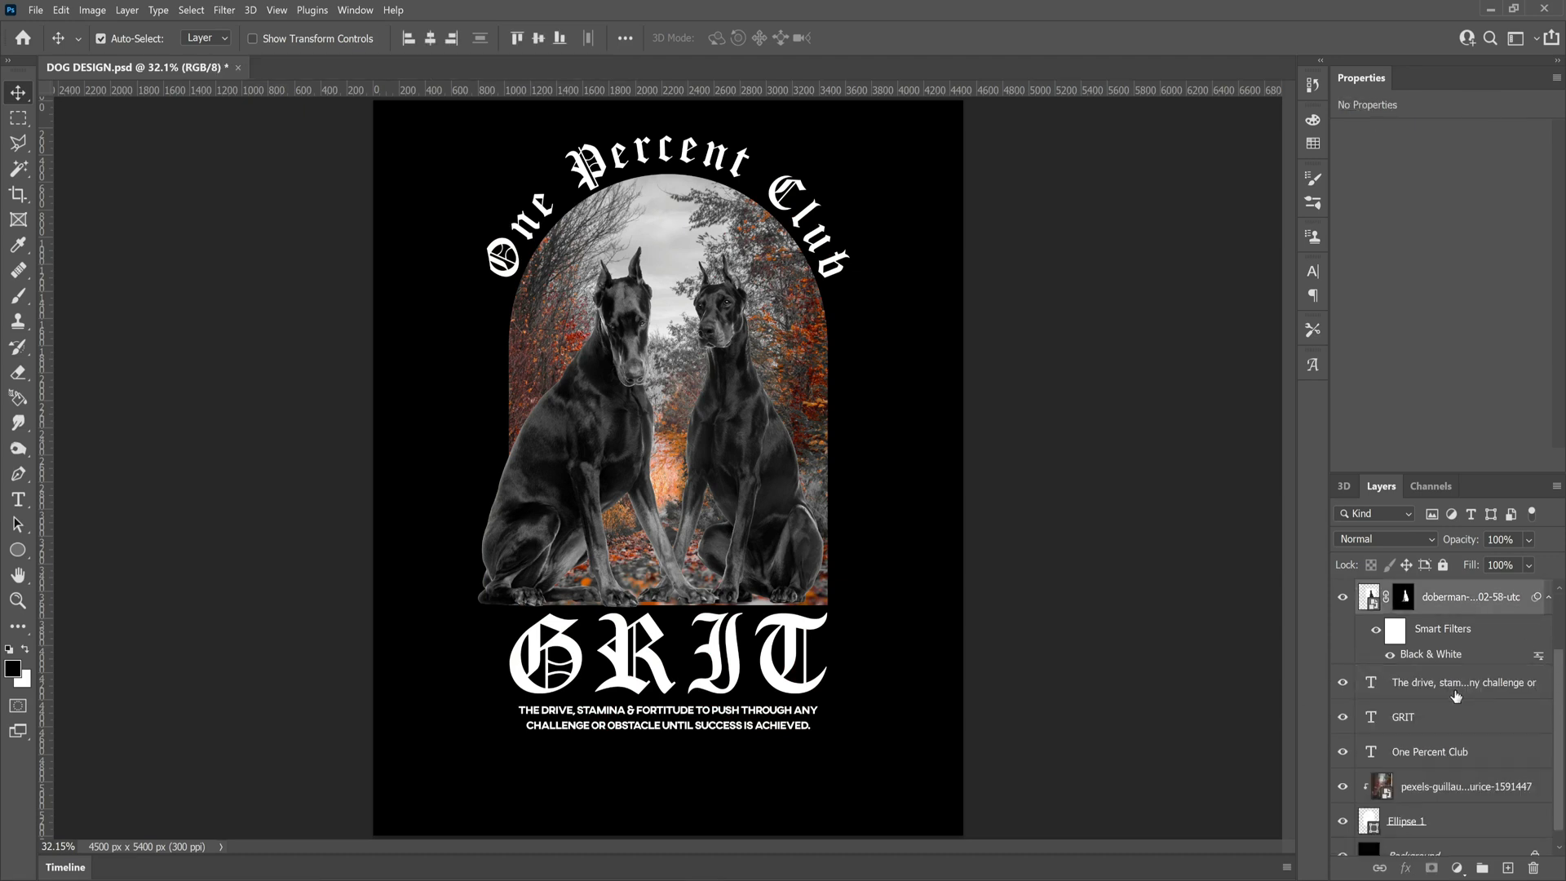
{"action": "left_click_drag", "start_coordinate": [1453, 605], "coordinate": [1453, 776]}
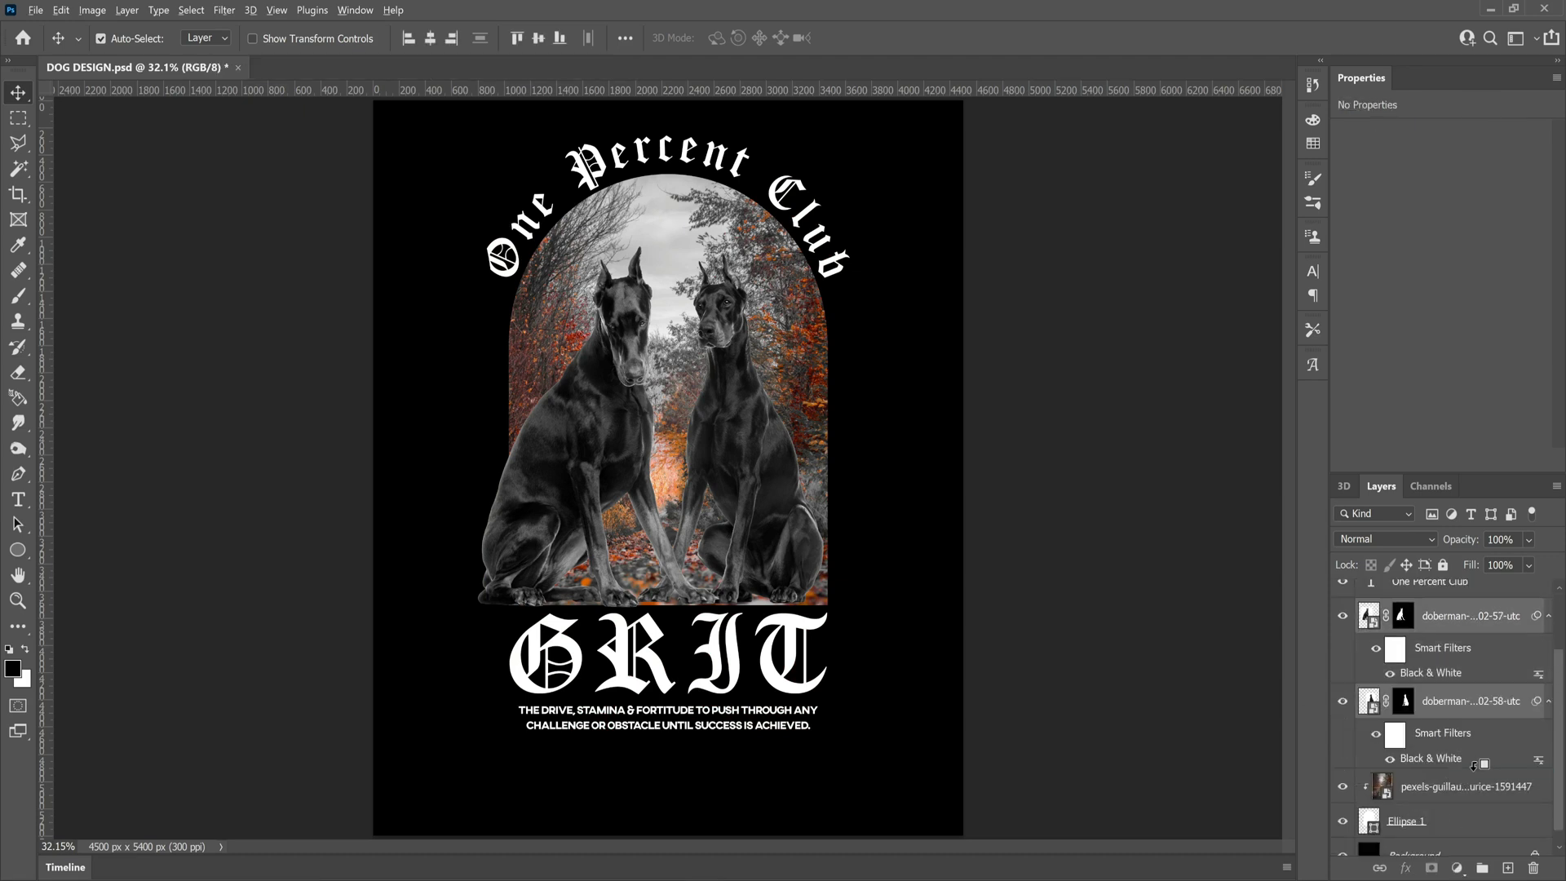
{"action": "left_click", "coordinate": [1475, 764], "text": "alt"}
{"action": "left_click", "coordinate": [1459, 639]}
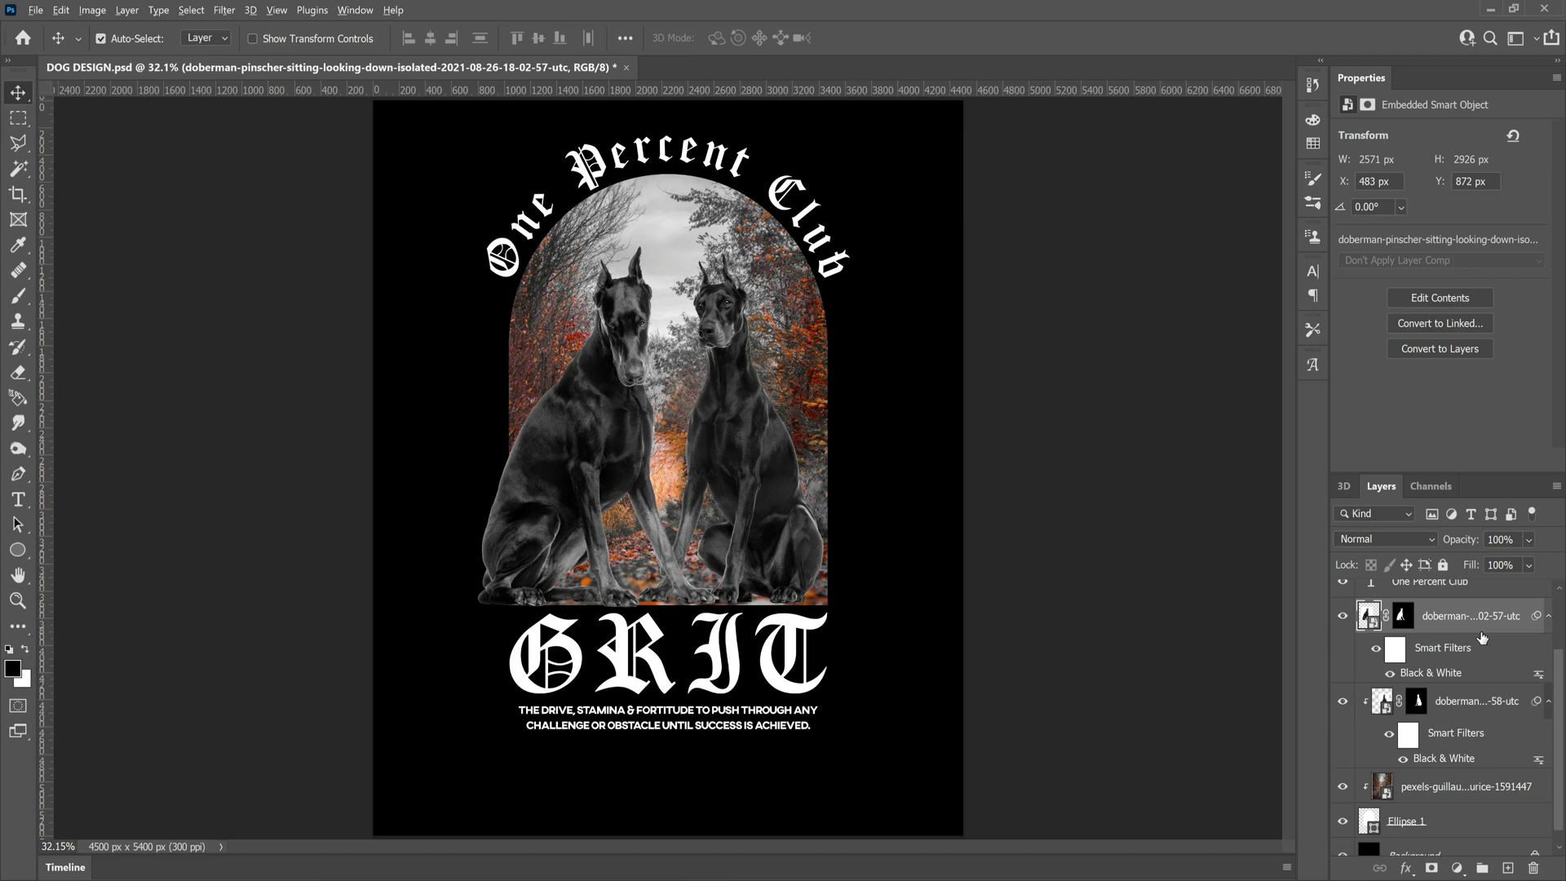
{"action": "left_click", "coordinate": [1480, 685], "text": "alt"}
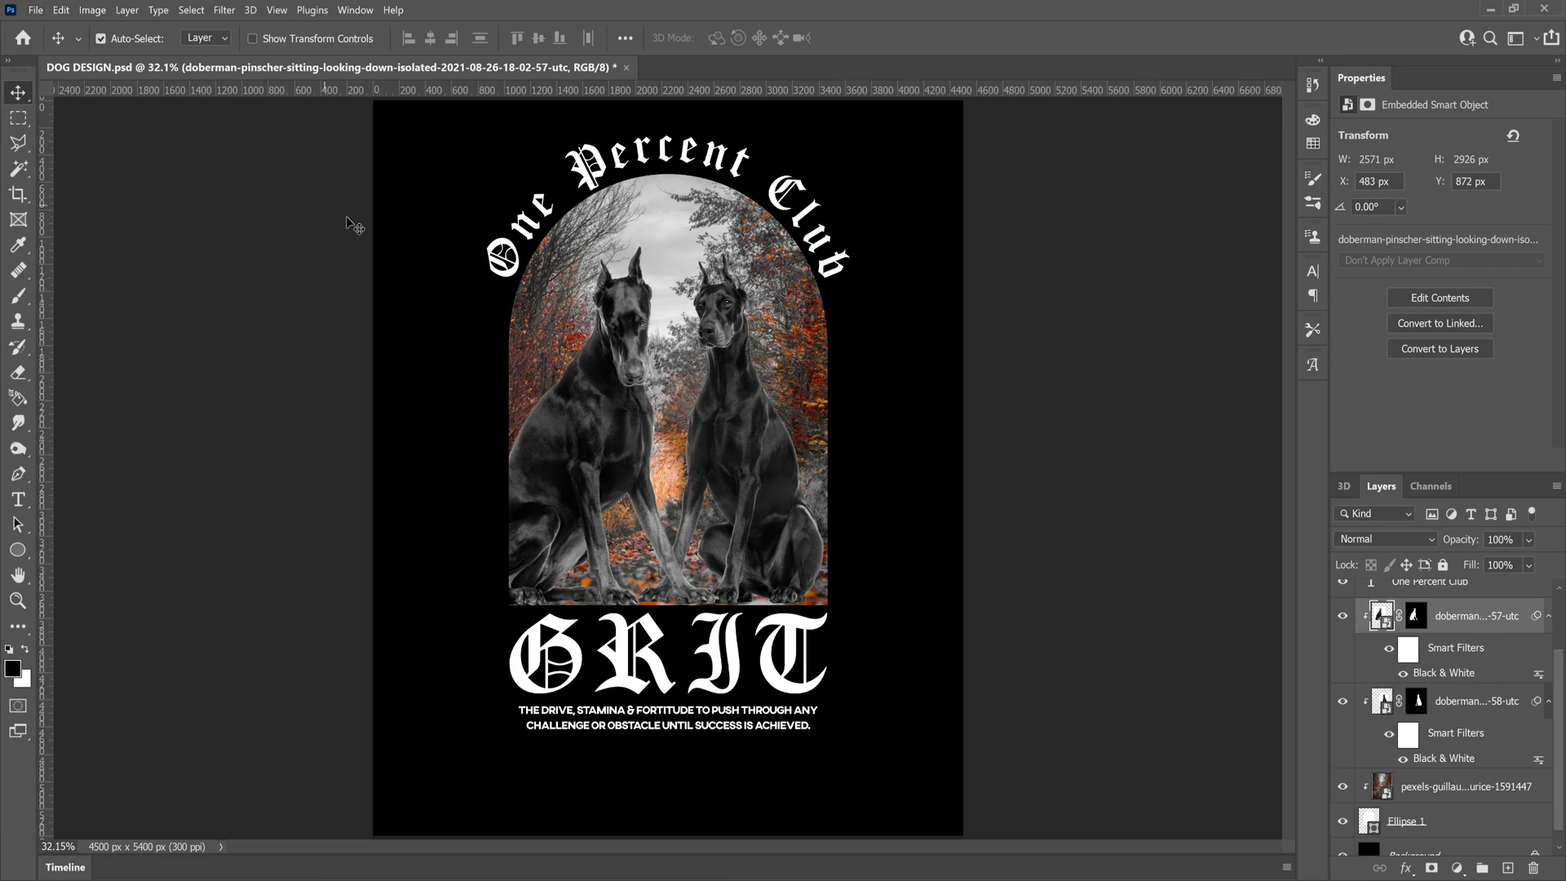
- Move the autumn forest photo up inside the arch to about Y -152 px
{"action": "left_click", "coordinate": [1429, 793]}
{"action": "left_click_drag", "start_coordinate": [667, 150], "coordinate": [667, 169]}
{"action": "key", "text": "ctrl+z"}
{"action": "left_click", "coordinate": [1425, 803]}
{"action": "key", "text": "ctrl+t"}
{"action": "mouse_move", "coordinate": [665, 282]}
{"action": "left_mouse_down"}
{"action": "mouse_move", "coordinate": [662, 331]}
{"action": "mouse_move", "coordinate": [664, 261]}
{"action": "left_mouse_up"}
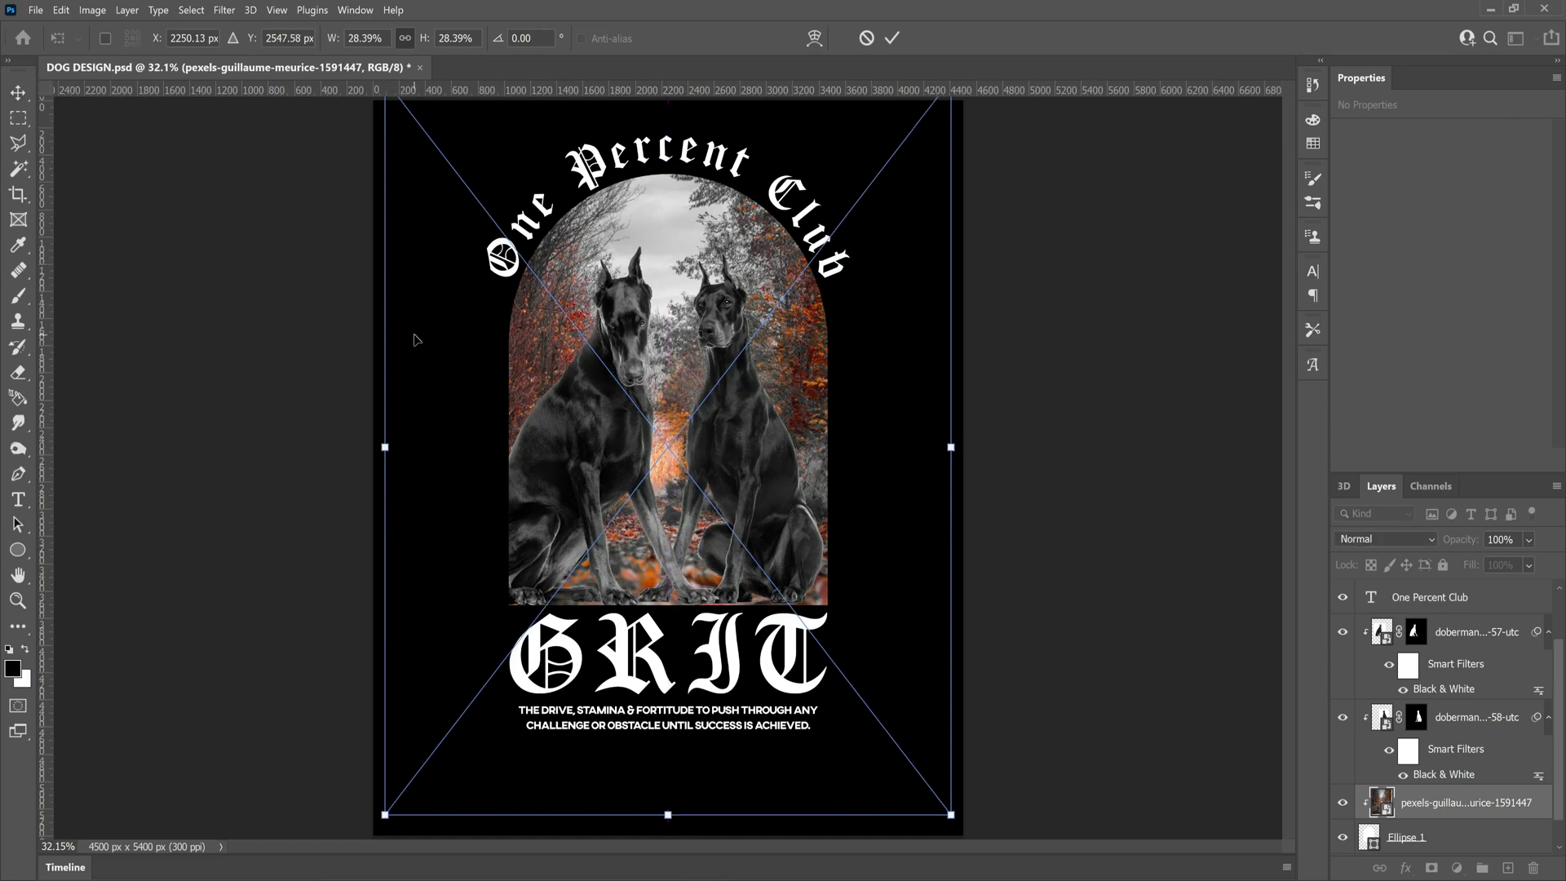
{"action": "key", "text": "Return"}
- Apply a Black & White adjustment with default settings to the autumn forest photo
{"action": "left_click", "coordinate": [92, 10]}
{"action": "mouse_move", "coordinate": [117, 47]}
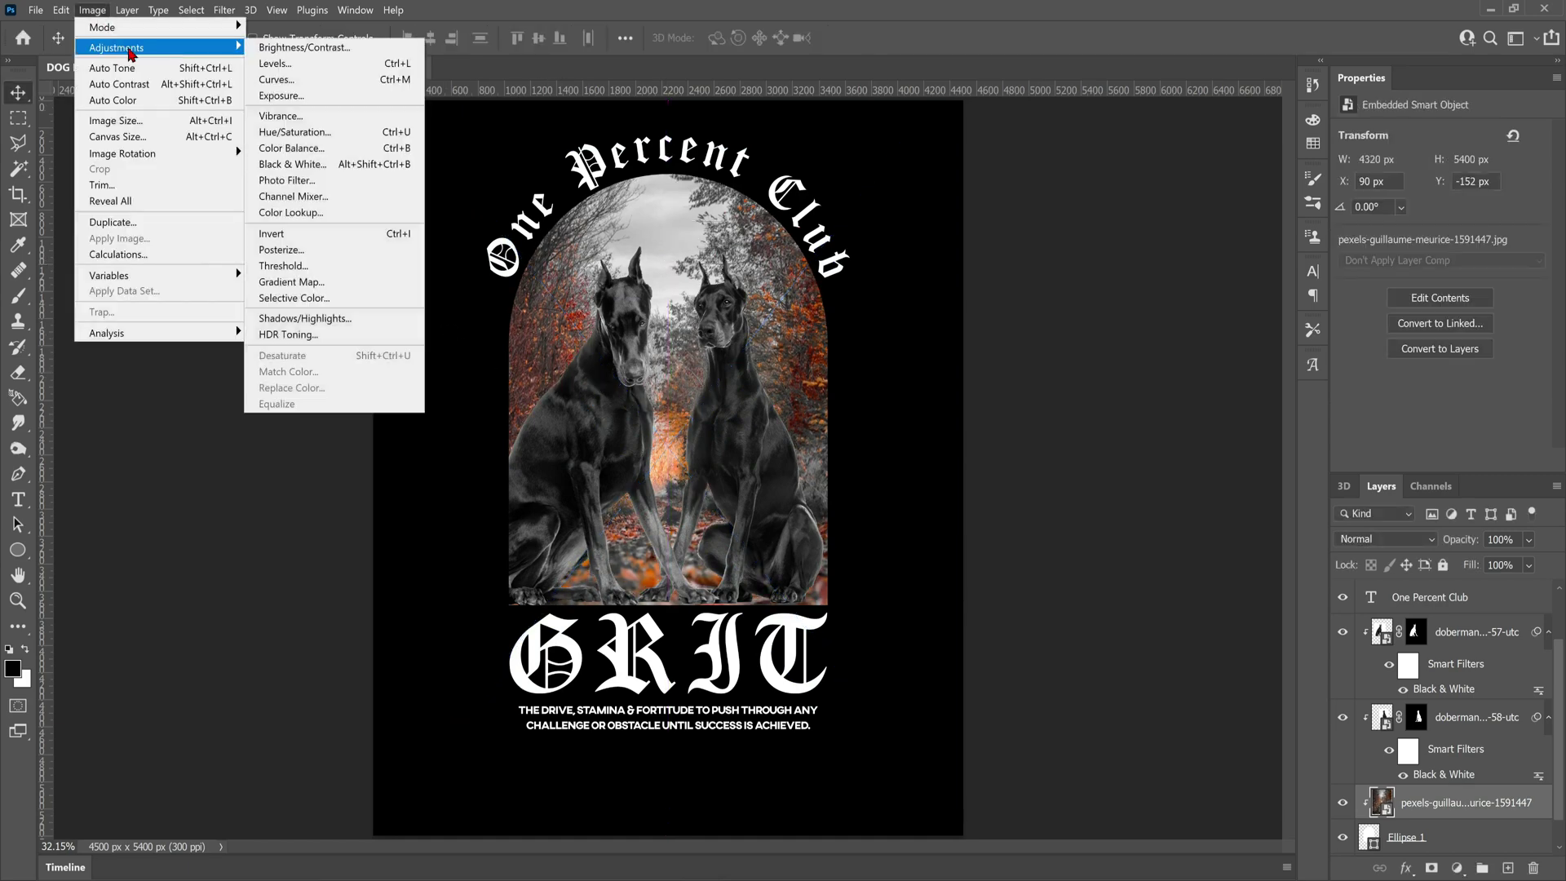
{"action": "left_click", "coordinate": [291, 164]}
{"action": "key", "text": "Return"}
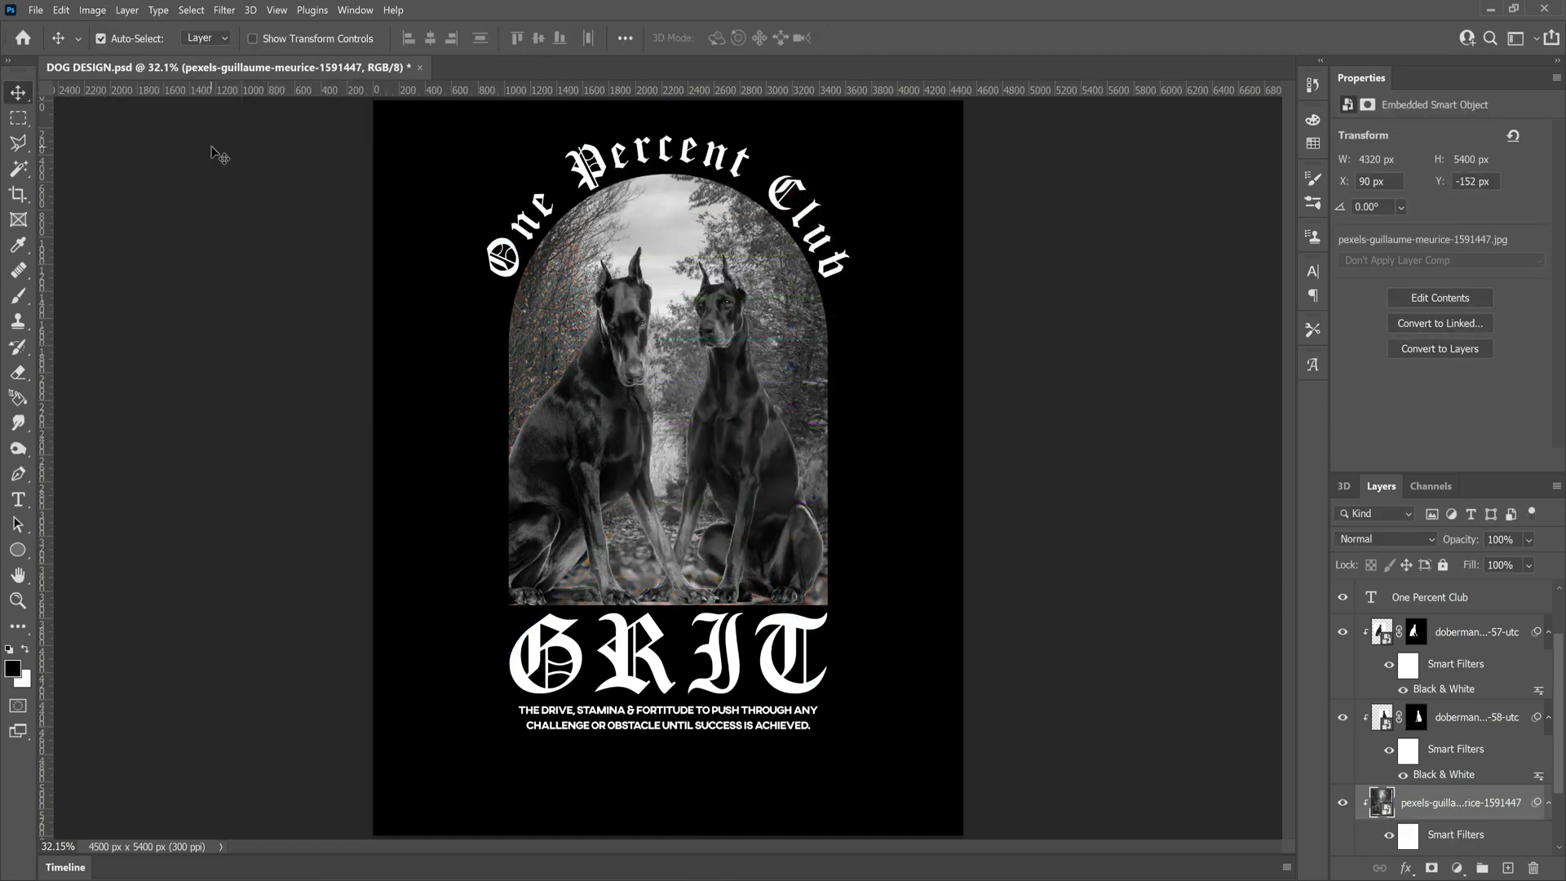
- Apply Levels with input values 36, 1.05 and 232 to the forest photo and move it down to about Y 146 px
{"action": "left_click", "coordinate": [92, 10]}
{"action": "left_click", "coordinate": [293, 64]}
{"action": "left_click_drag", "start_coordinate": [821, 175], "coordinate": [1044, 179]}
{"action": "left_click_drag", "start_coordinate": [844, 360], "coordinate": [856, 365]}
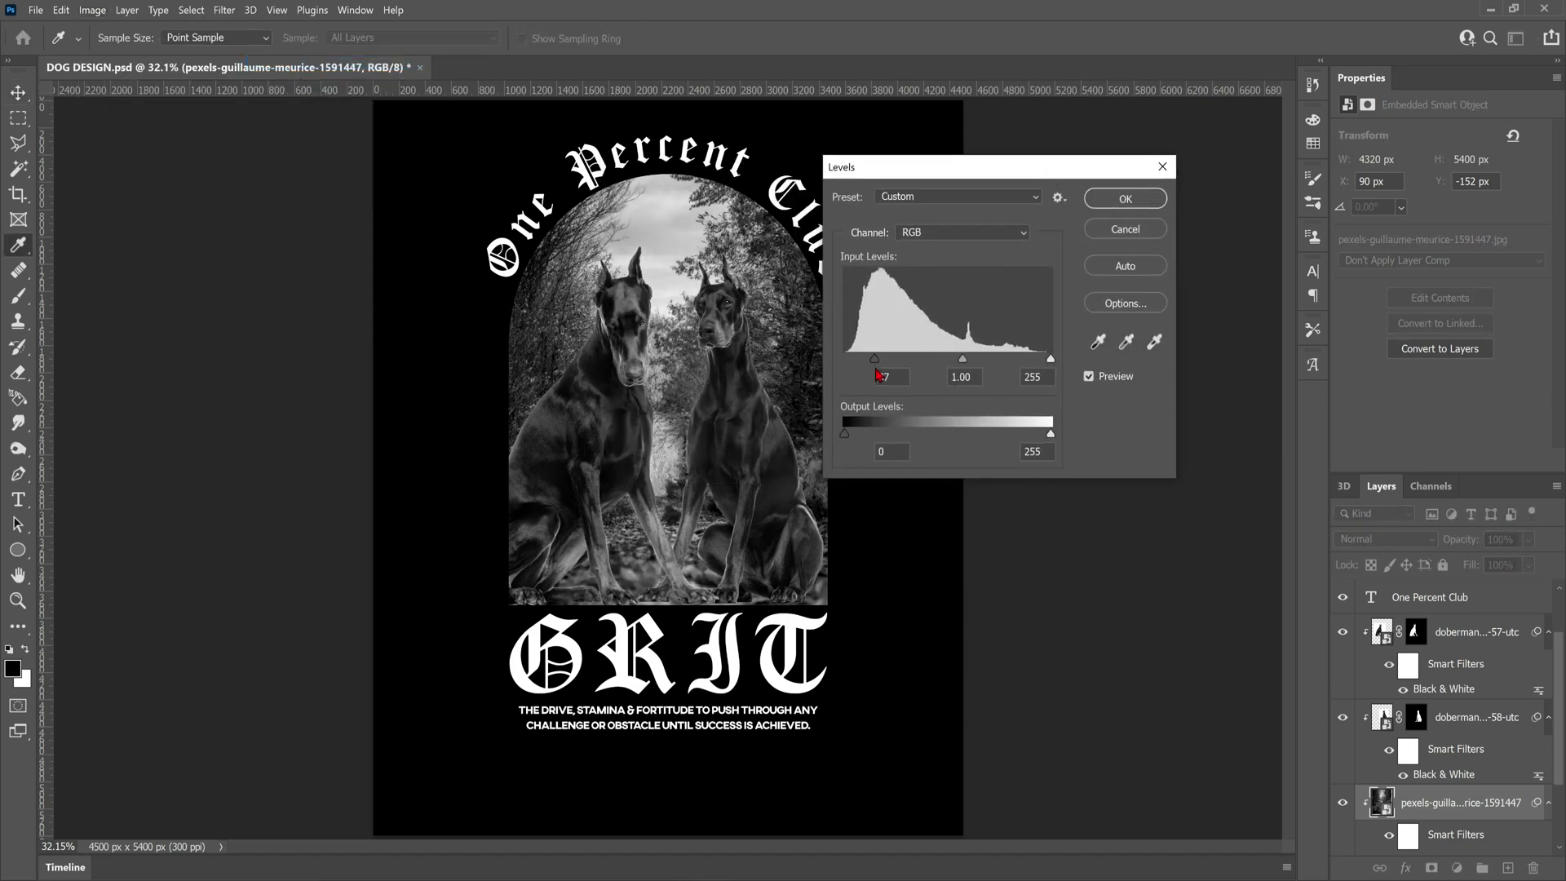
{"action": "mouse_move", "coordinate": [963, 359]}
{"action": "left_mouse_down"}
{"action": "mouse_move", "coordinate": [939, 360]}
{"action": "mouse_move", "coordinate": [954, 361]}
{"action": "left_mouse_up"}
{"action": "left_click_drag", "start_coordinate": [1050, 360], "coordinate": [957, 367]}
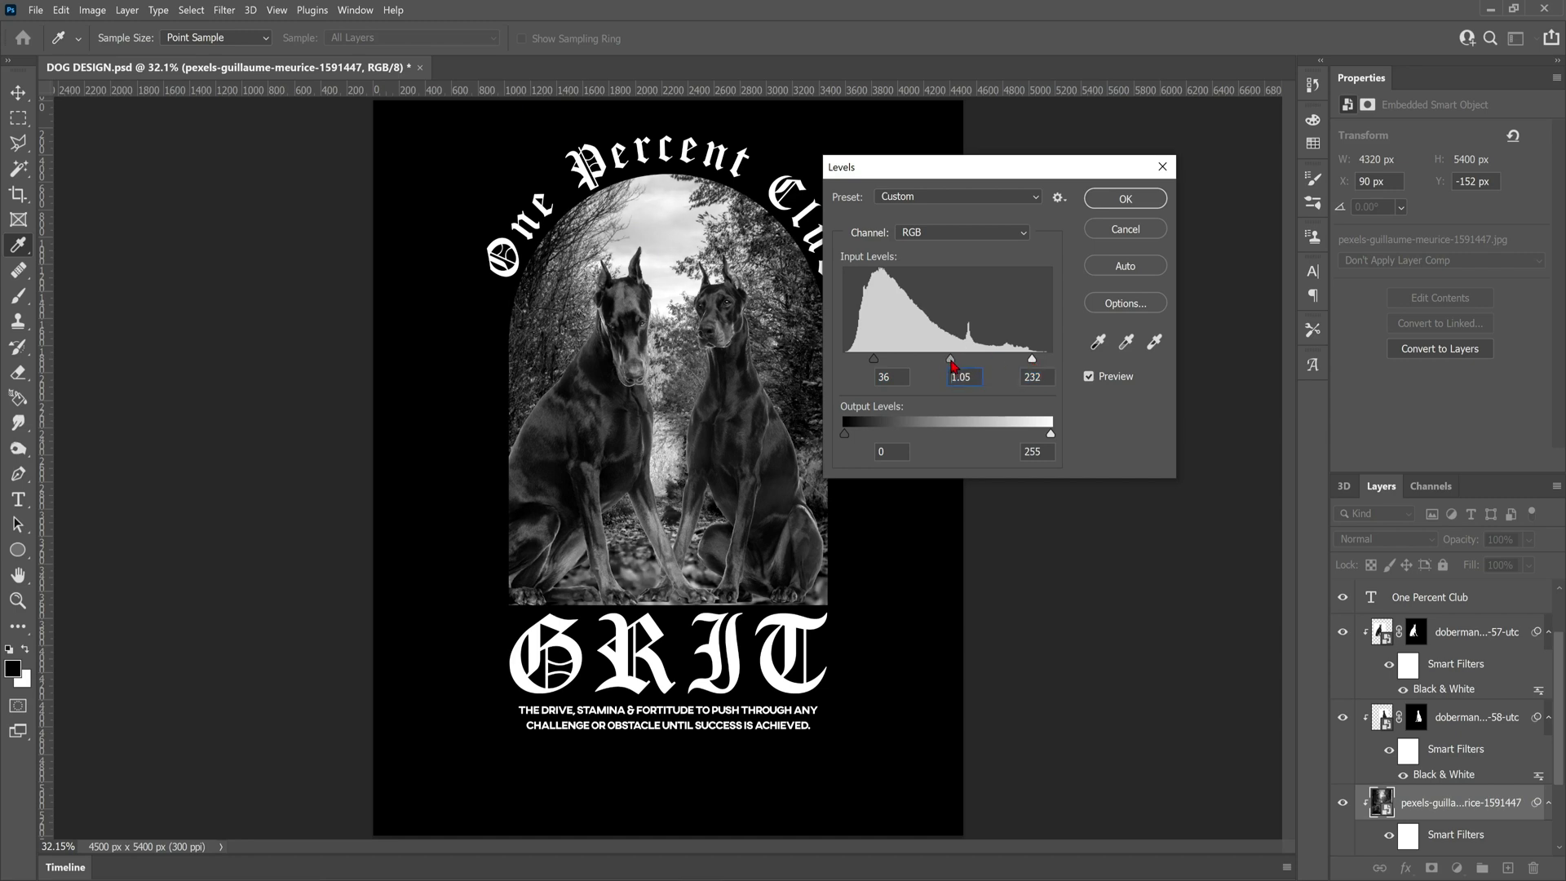
{"action": "left_click", "coordinate": [1134, 212]}
{"action": "key", "text": "v"}
{"action": "left_click_drag", "start_coordinate": [652, 229], "coordinate": [652, 308]}
- Fade the right Doberman's paws into the leafy ground on its layer mask with a soft black brush at 43% opacity
{"action": "left_click", "coordinate": [11, 604]}
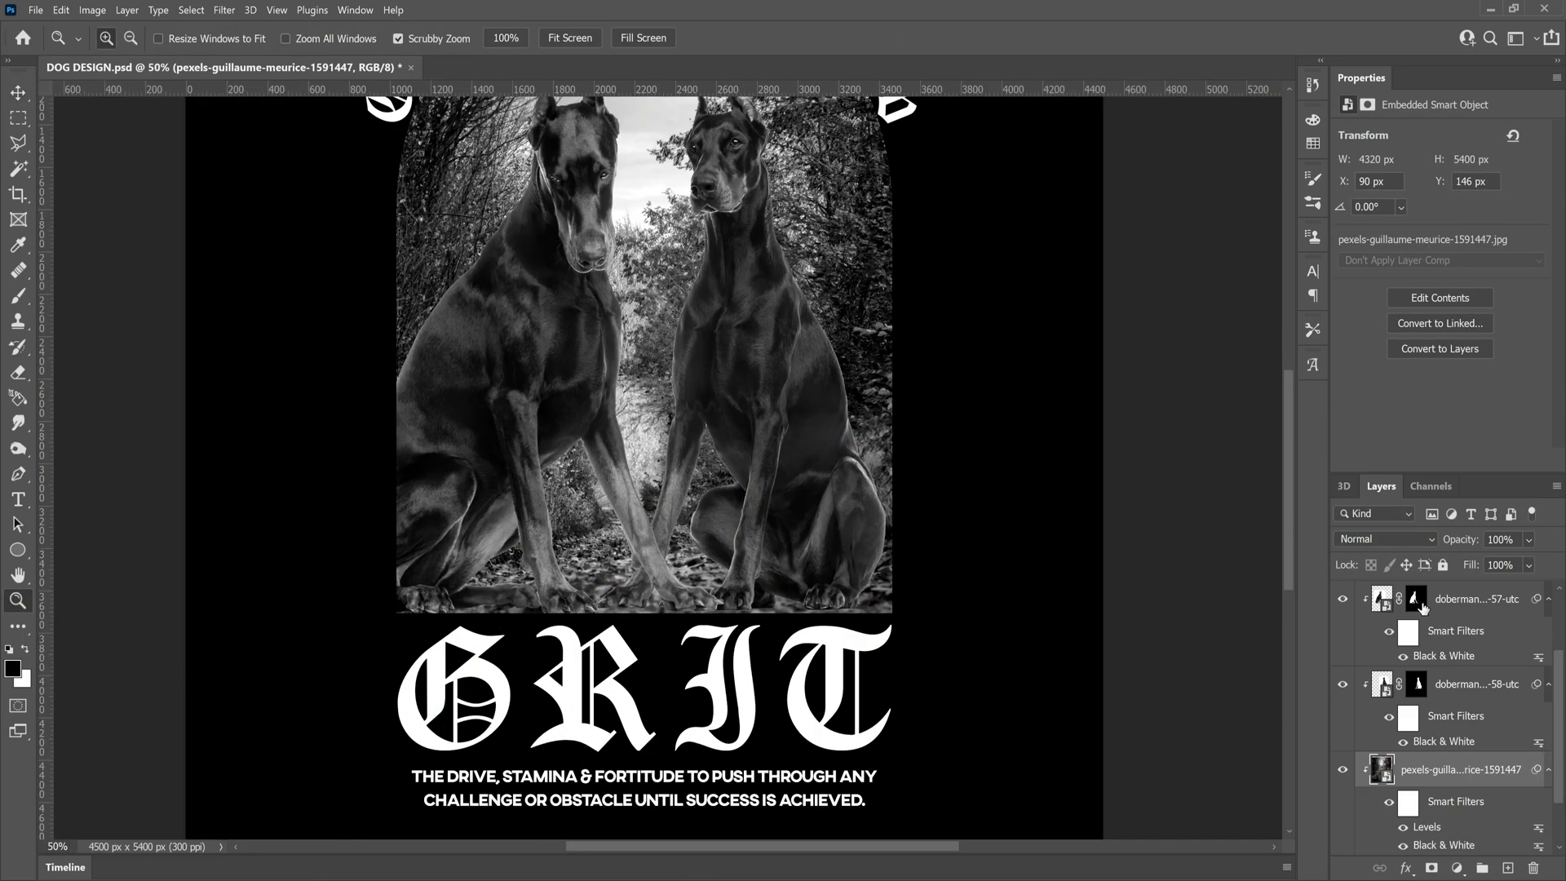
{"action": "left_click", "coordinate": [1422, 605]}
{"action": "left_click", "coordinate": [818, 654]}
{"action": "left_click", "coordinate": [818, 654]}
{"action": "key", "text": "b"}
{"action": "left_click", "coordinate": [123, 39]}
{"action": "left_click", "coordinate": [915, 502]}
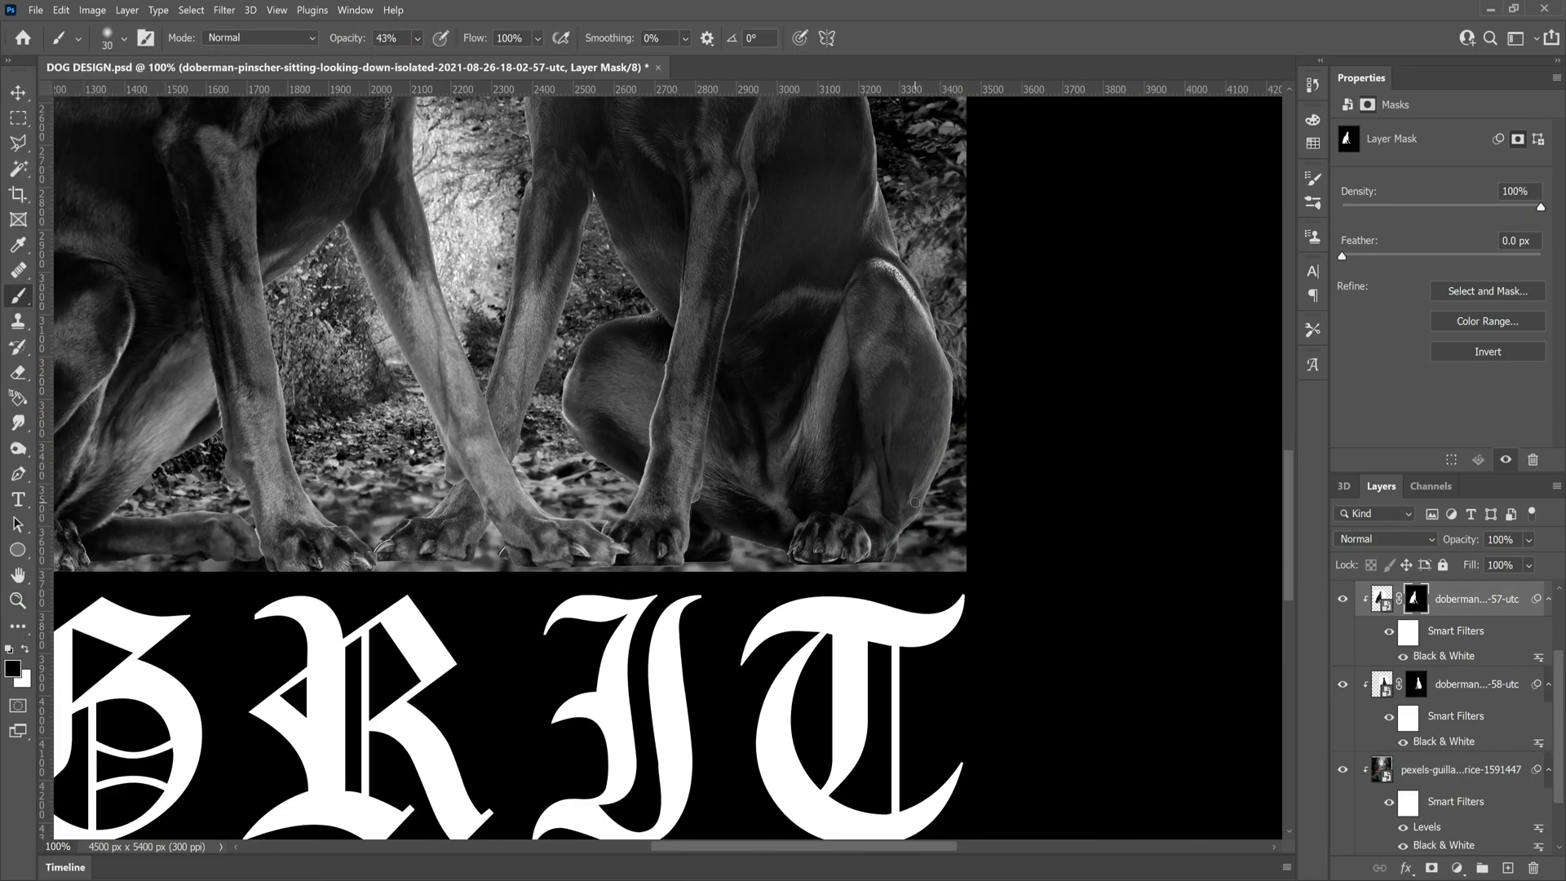
{"action": "left_click", "coordinate": [1414, 685]}
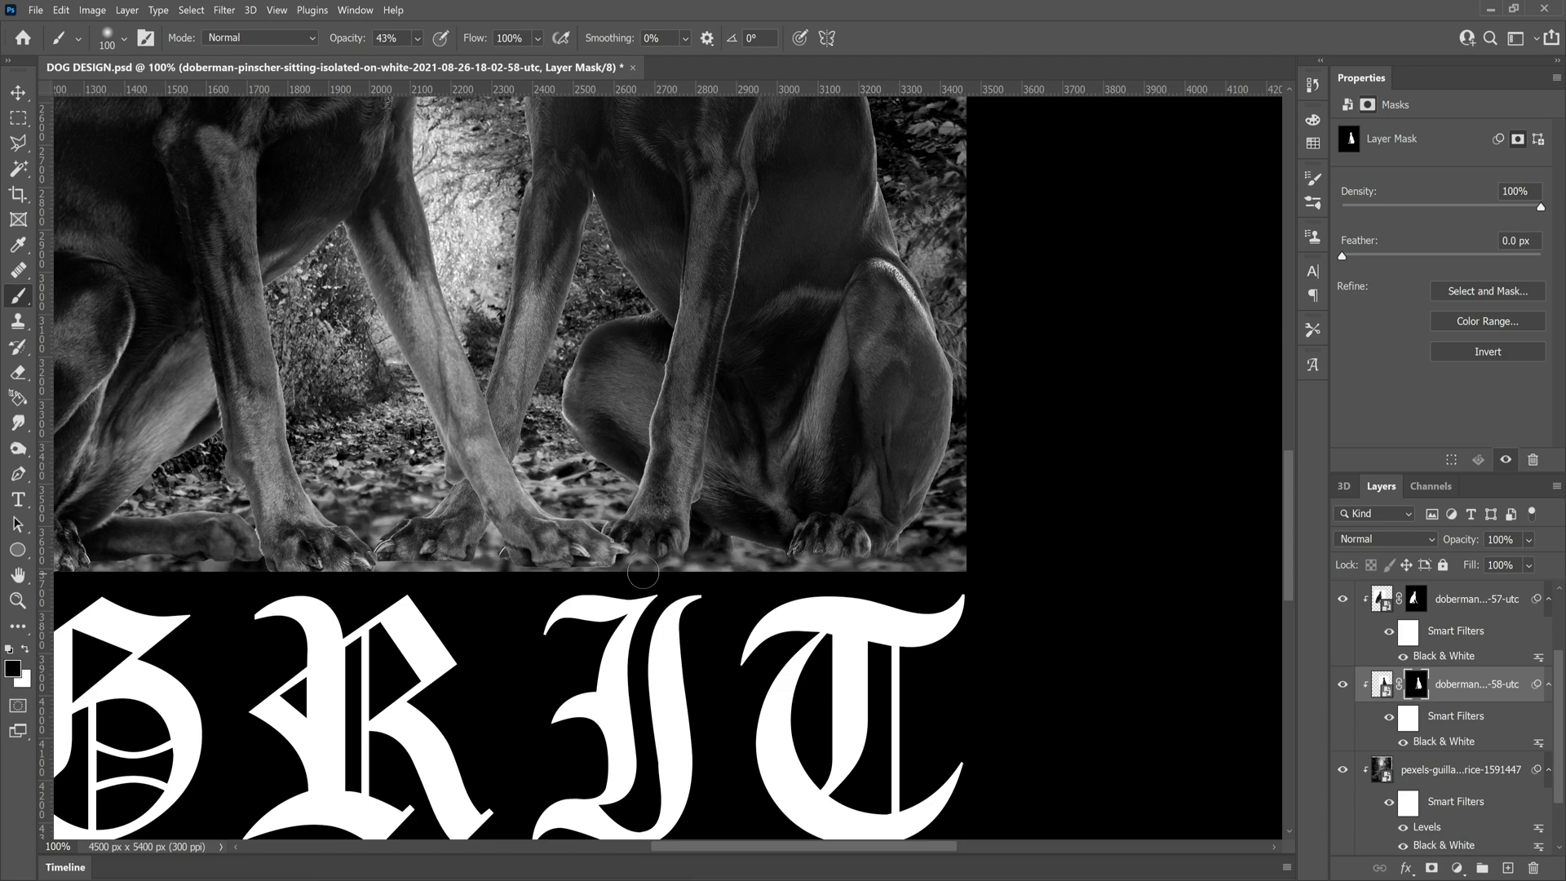
{"action": "scroll", "coordinate": [798, 827], "scroll_direction": "left", "scroll_amount": 2}
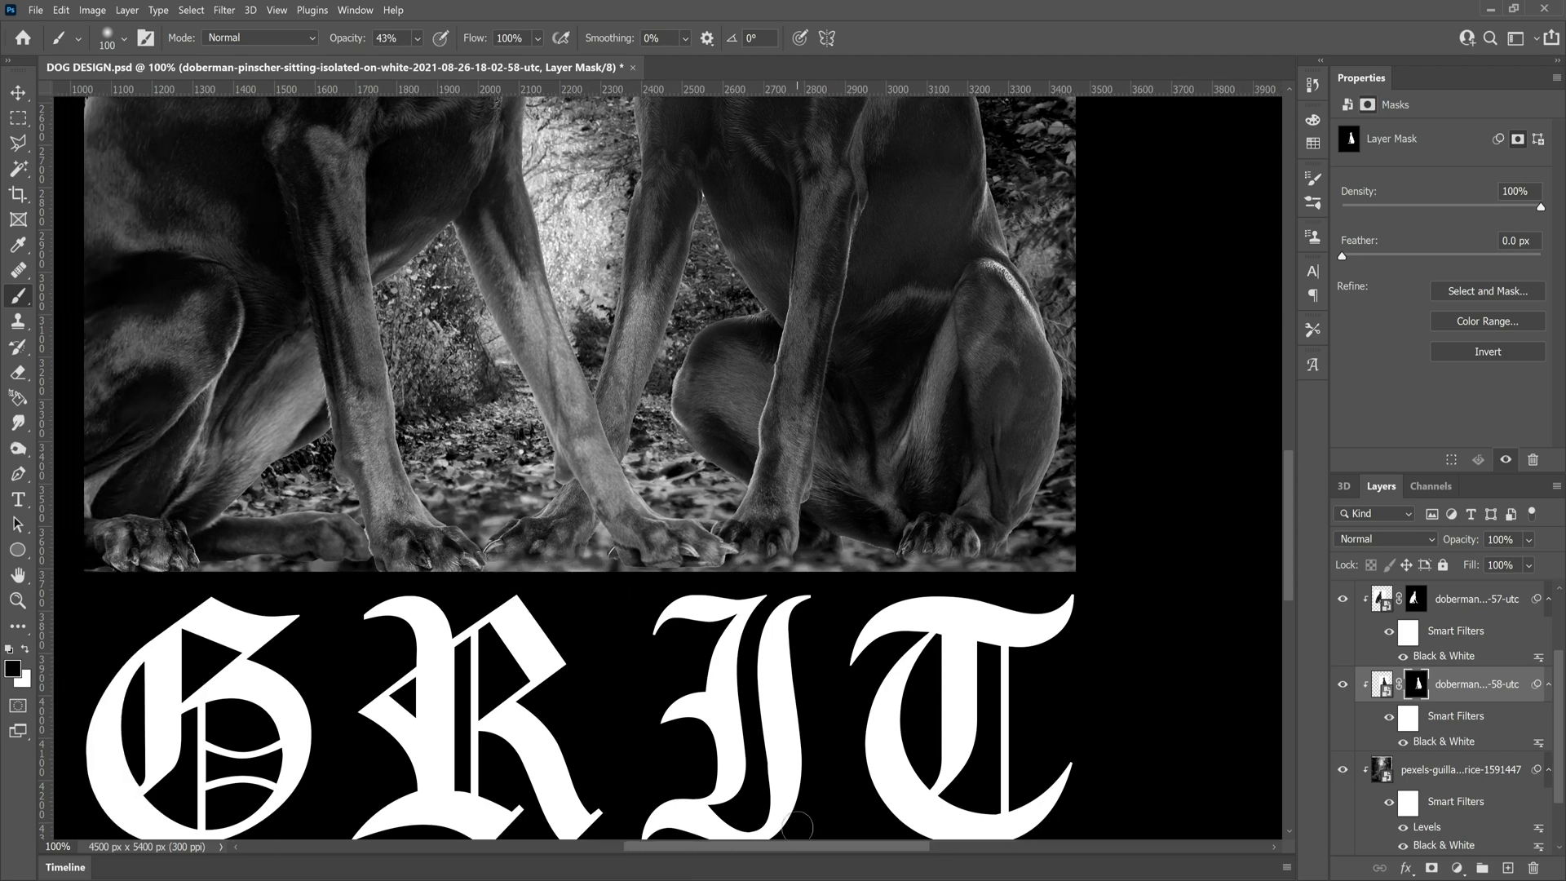
- Refine how both Dobermans' front paws fade into the leafy ground, alternating between their layer masks with the 43% black brush
{"action": "key", "text": "alt+bracketright"}
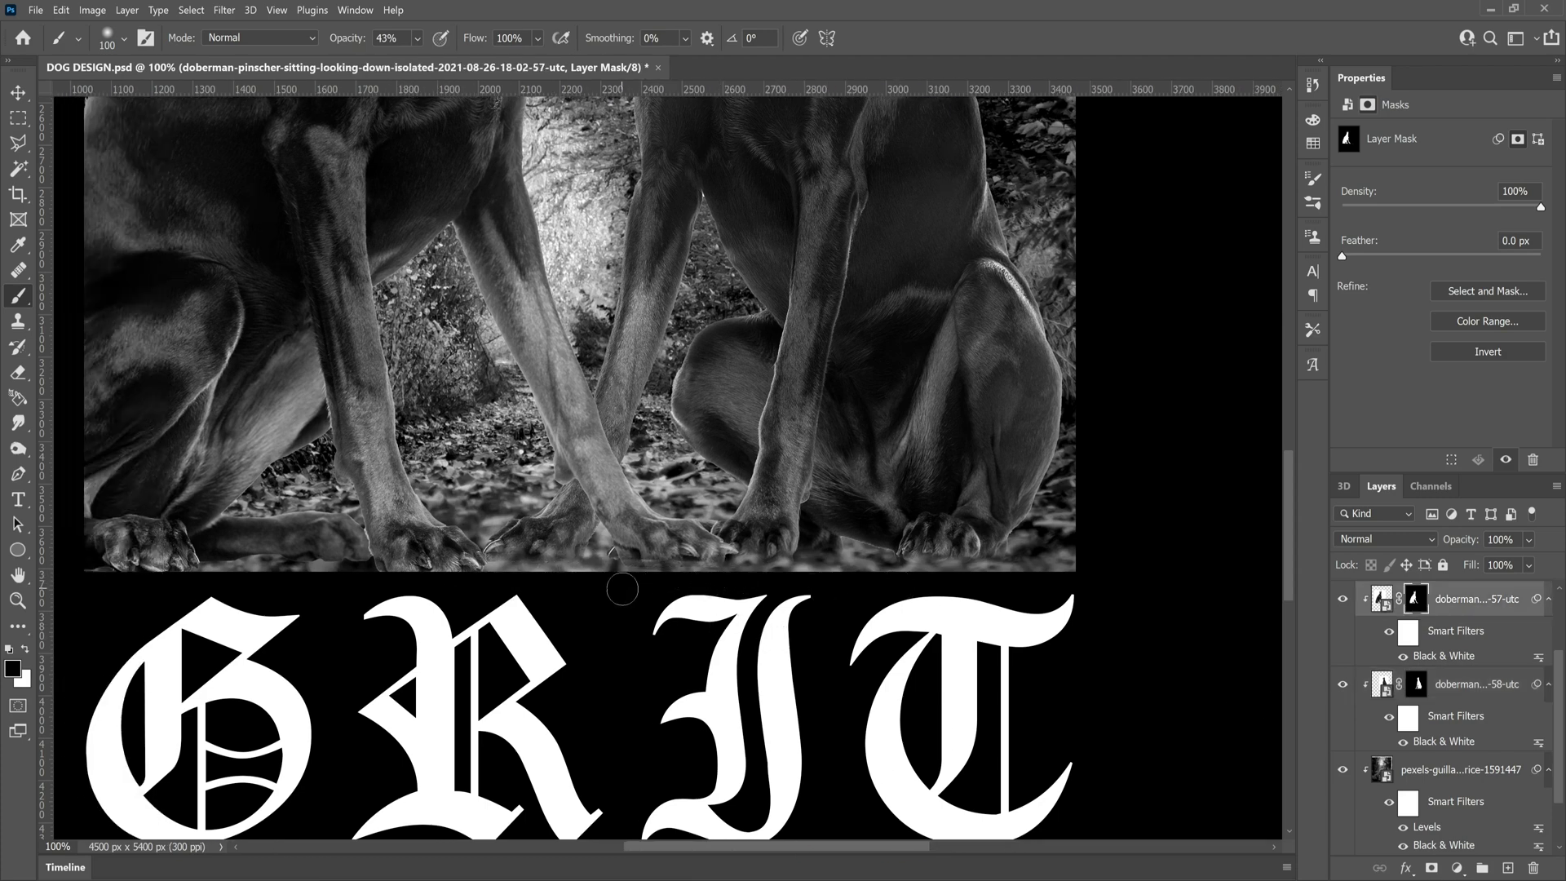
{"action": "key", "text": "alt+bracketleft"}
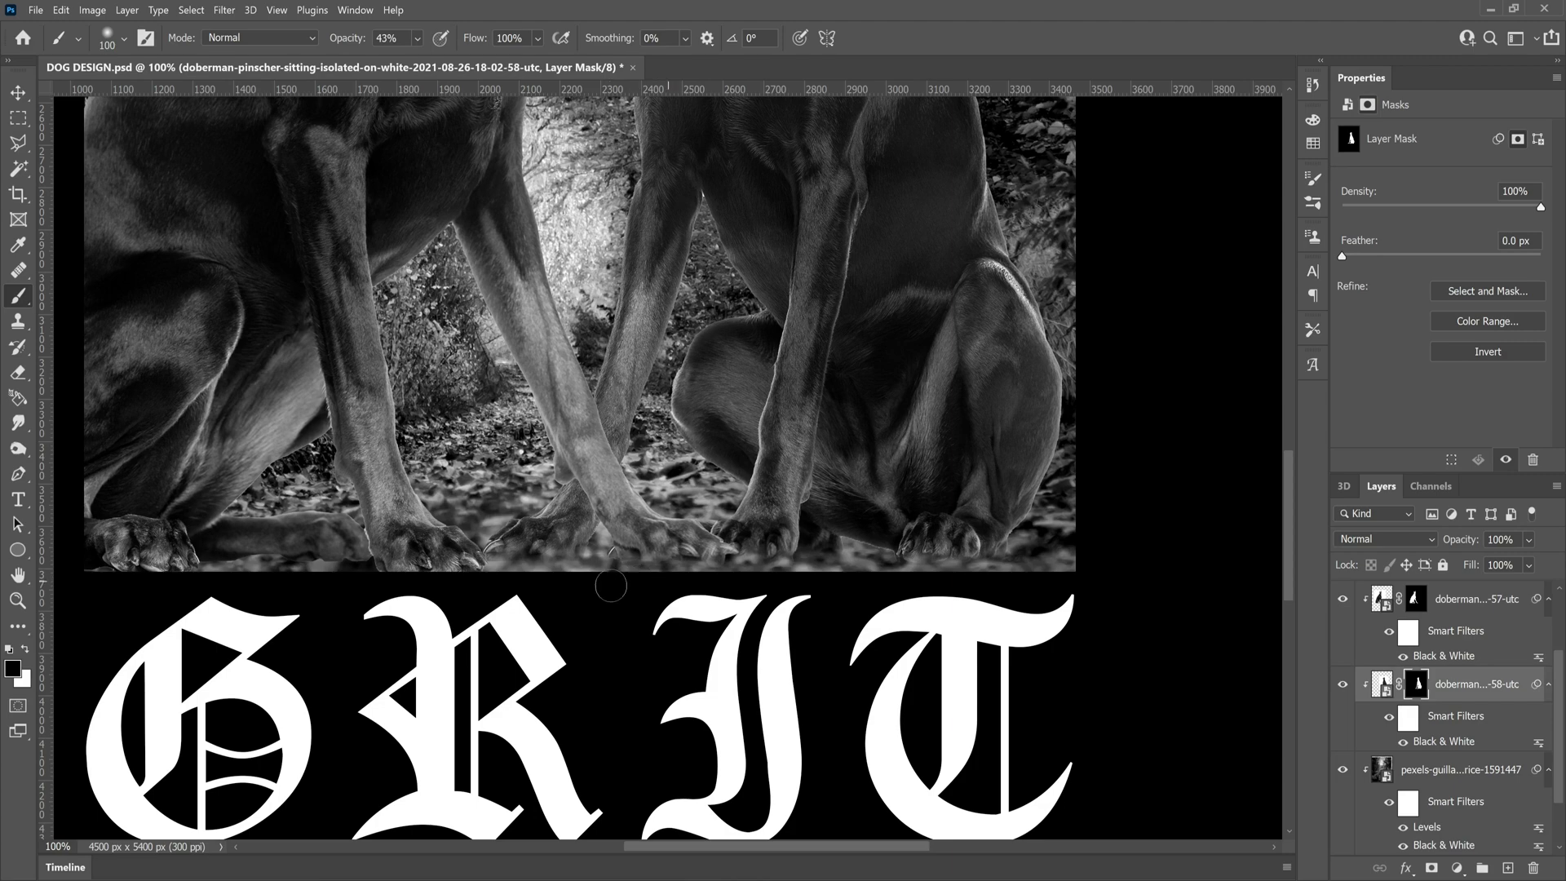
{"action": "key", "text": "alt+bracketright"}
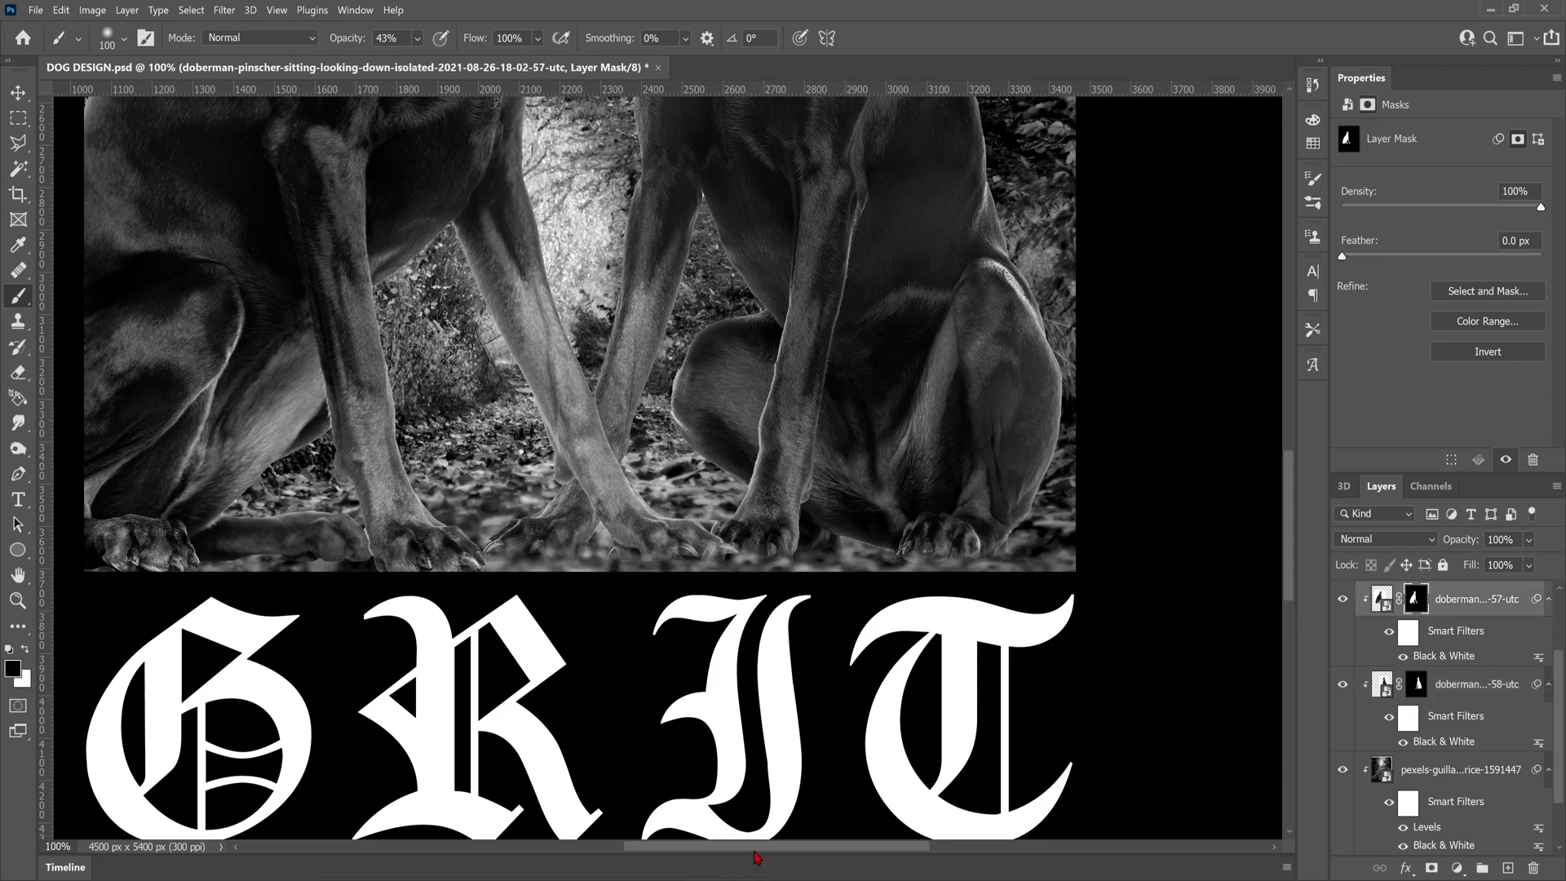
{"action": "left_click_drag", "start_coordinate": [755, 851], "coordinate": [657, 849]}
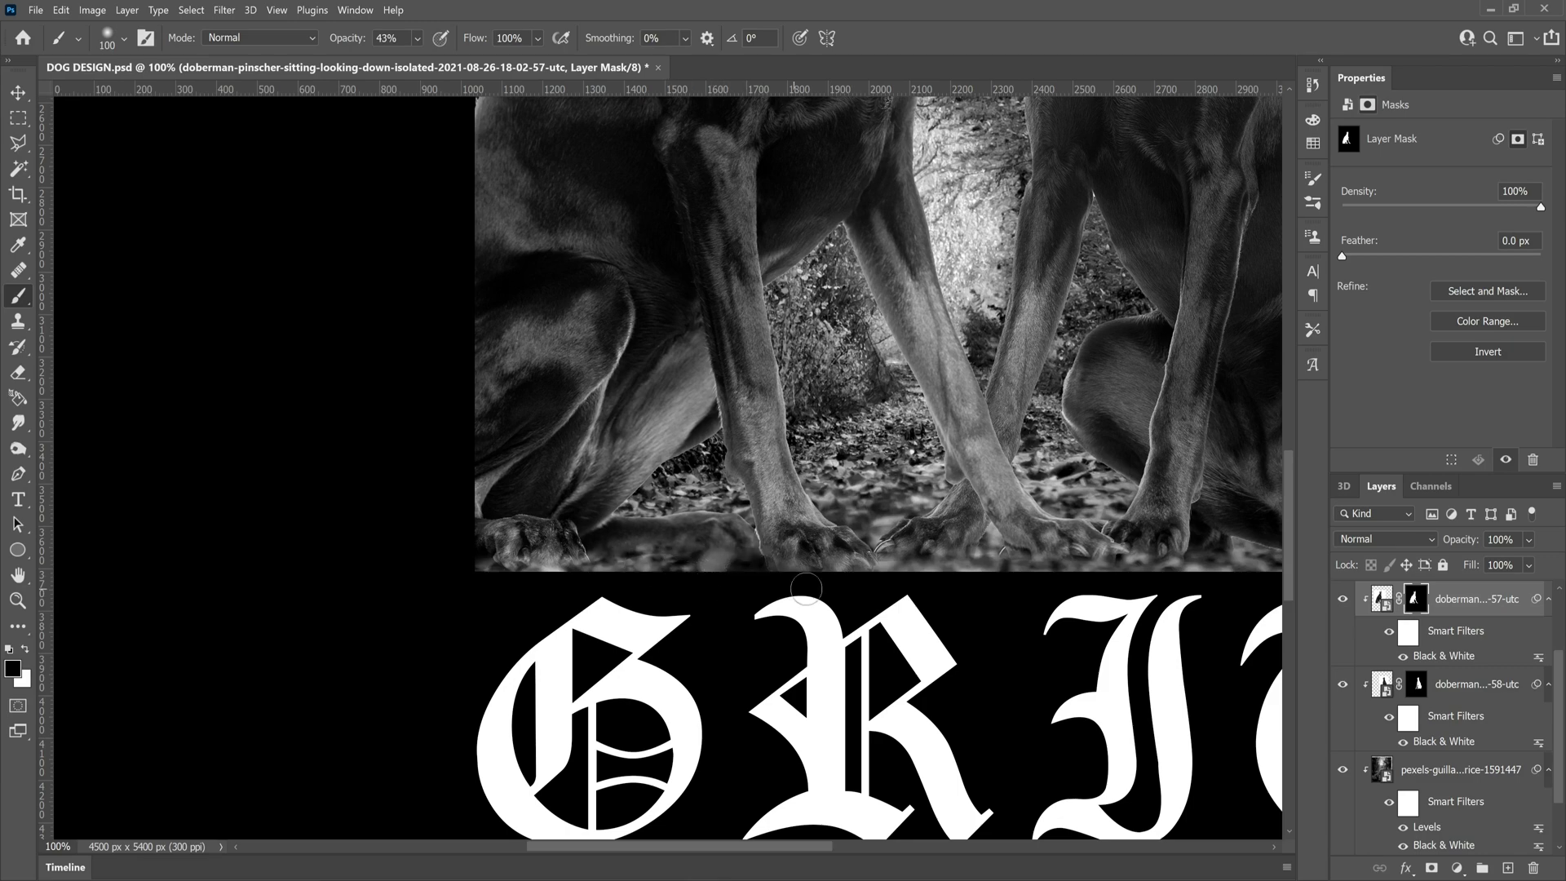
{"action": "key", "text": "alt+bracketleft"}
{"action": "scroll", "coordinate": [818, 852], "scroll_direction": "right", "scroll_amount": 2}
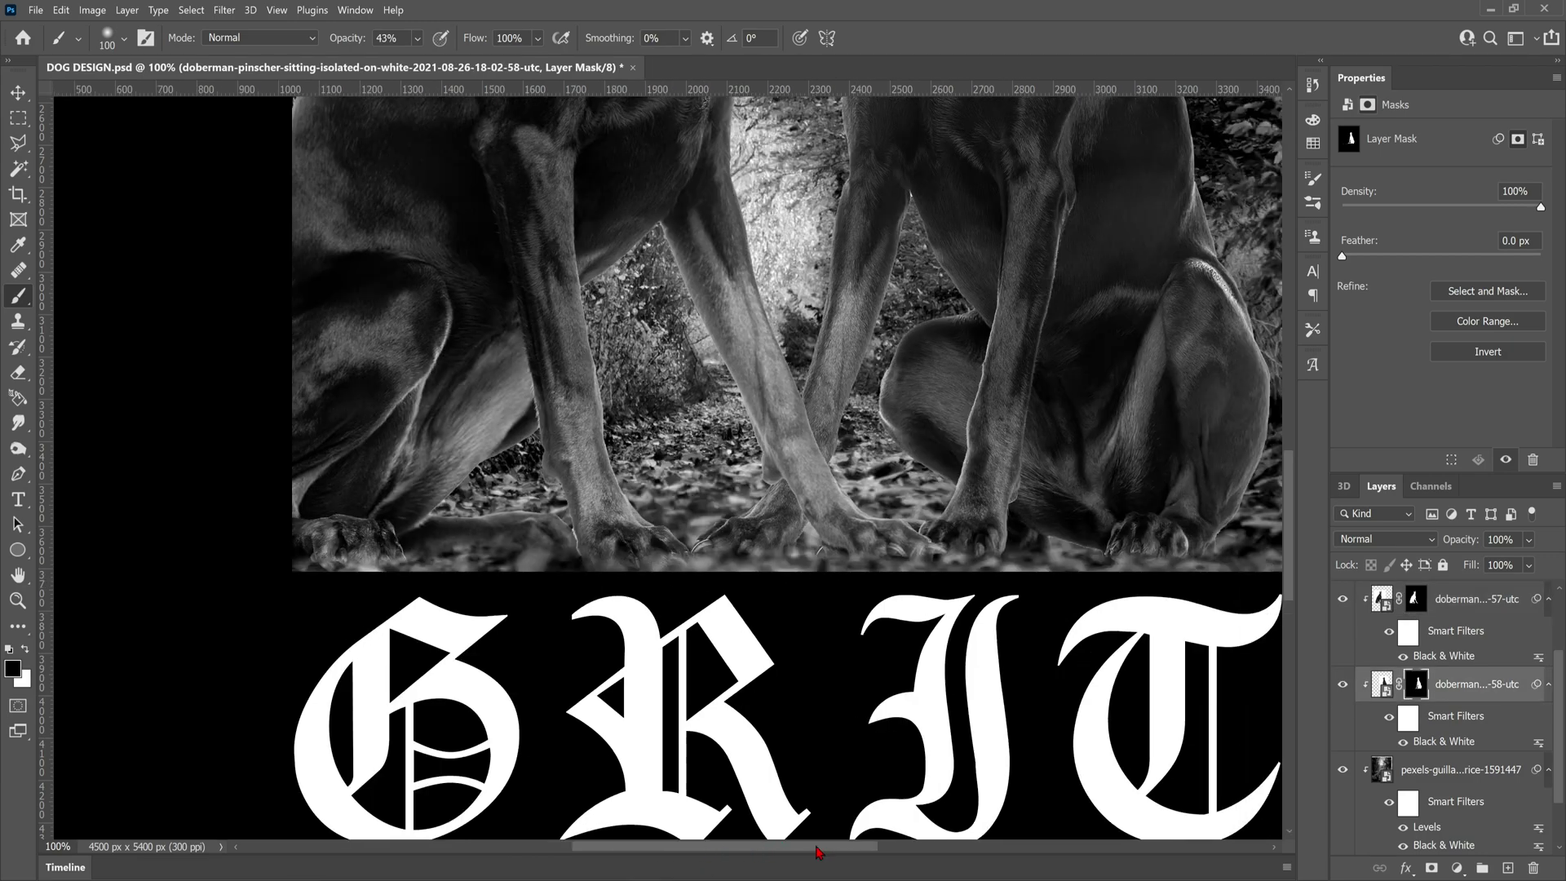
{"action": "key", "text": "z"}
{"action": "right_click", "coordinate": [427, 534]}
{"action": "left_click", "coordinate": [476, 542]}
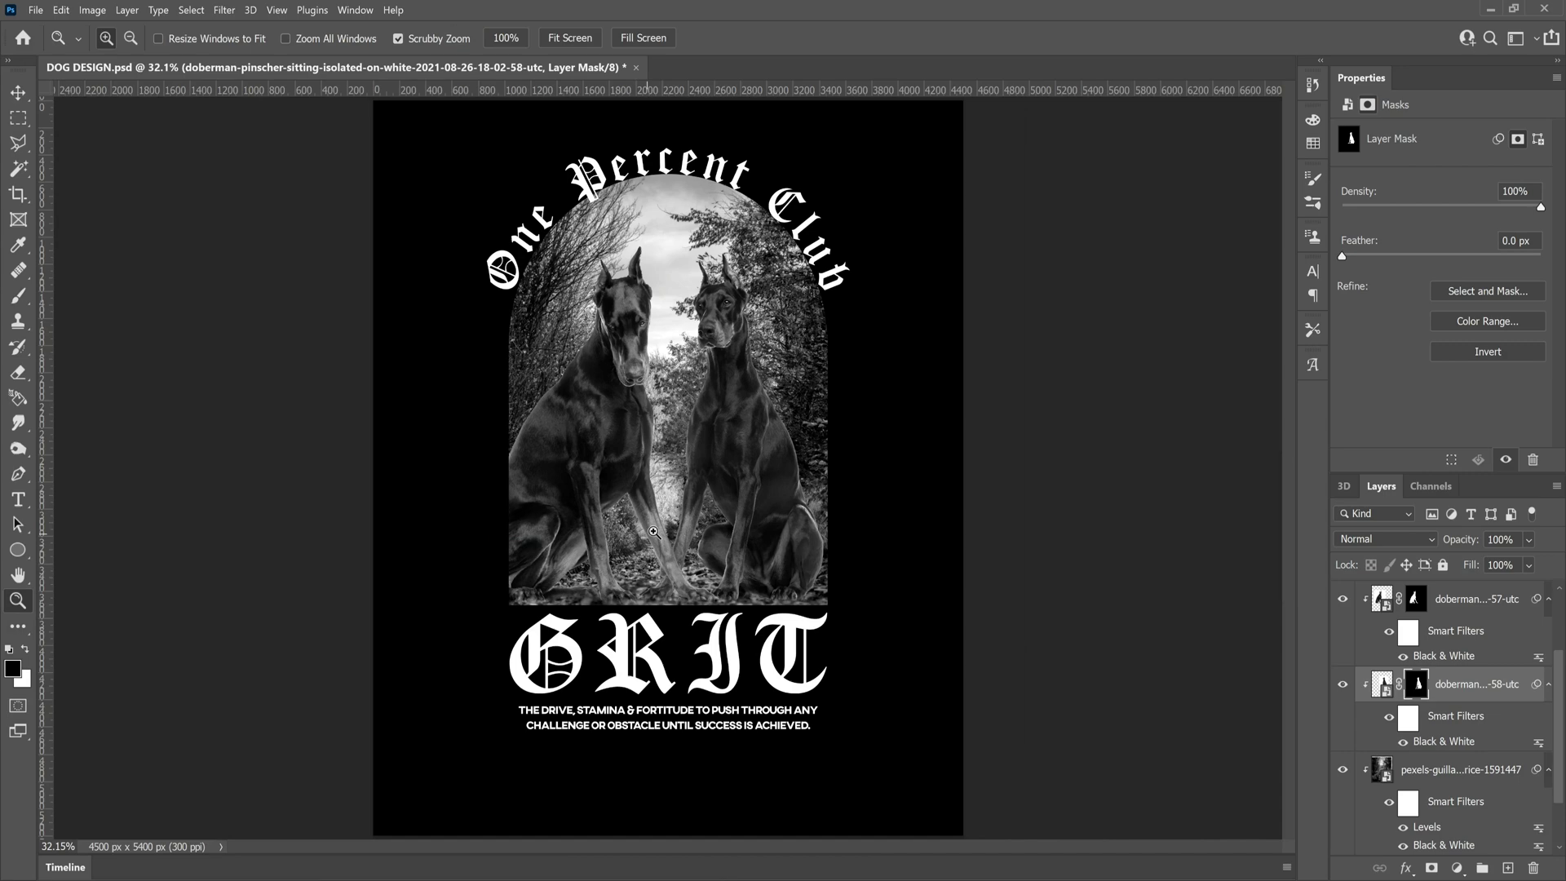
- Add a new empty layer clipped above the left Doberman's layer
{"action": "left_click_drag", "start_coordinate": [703, 577], "coordinate": [877, 570]}
{"action": "scroll", "coordinate": [1423, 700], "scroll_direction": "up", "scroll_amount": 3}
{"action": "left_click", "coordinate": [1456, 709]}
{"action": "key", "text": "ctrl+shift+alt+n"}
{"action": "key", "text": "ctrl+alt+g"}
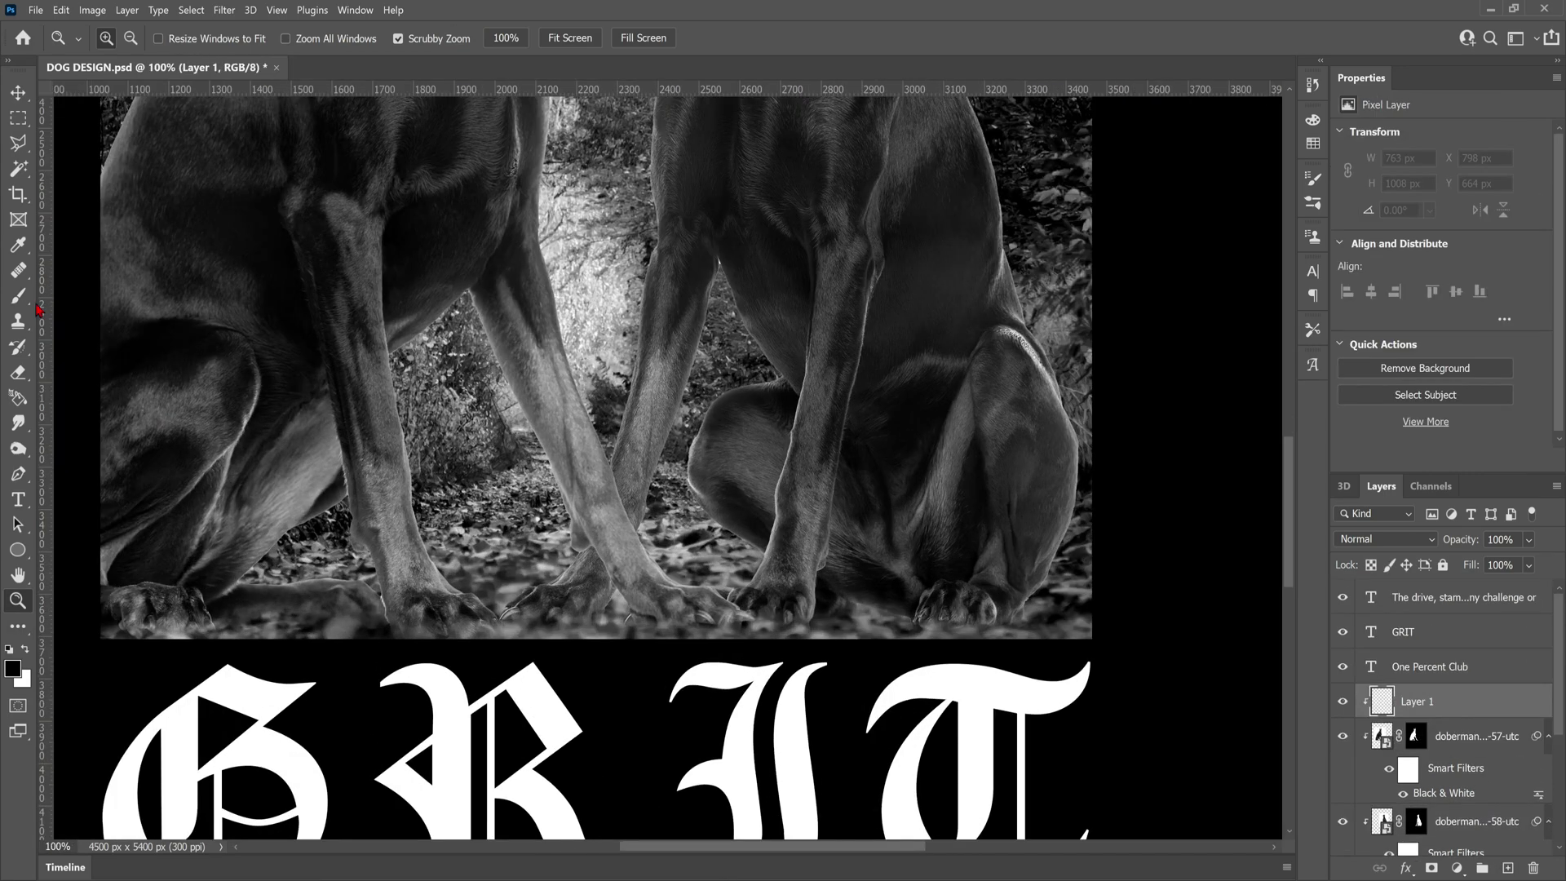
- Paint black shadows under the paws along the arch's bottom edge with a soft 43% opacity brush, reducing its size to 45 px
{"action": "key", "text": "b"}
{"action": "mouse_move", "coordinate": [241, 631]}
{"action": "left_mouse_down"}
{"action": "mouse_move", "coordinate": [124, 641]}
{"action": "mouse_move", "coordinate": [198, 650]}
{"action": "left_mouse_up"}
{"action": "mouse_move", "coordinate": [520, 641]}
{"action": "left_mouse_down"}
{"action": "mouse_move", "coordinate": [594, 637]}
{"action": "mouse_move", "coordinate": [512, 639]}
{"action": "left_mouse_up"}
{"action": "key", "text": "bracketleft"}
{"action": "key", "text": "bracketleft"}
{"action": "key", "text": "bracketleft"}
{"action": "key", "text": "bracketleft"}
{"action": "mouse_move", "coordinate": [724, 631]}
{"action": "left_mouse_down"}
{"action": "mouse_move", "coordinate": [647, 641]}
{"action": "mouse_move", "coordinate": [736, 632]}
{"action": "left_mouse_up"}
{"action": "left_click_drag", "start_coordinate": [735, 633], "coordinate": [804, 635]}
{"action": "mouse_move", "coordinate": [921, 634]}
{"action": "left_mouse_down"}
{"action": "mouse_move", "coordinate": [992, 633]}
{"action": "mouse_move", "coordinate": [917, 634]}
{"action": "left_mouse_up"}
{"action": "key", "text": "bracketleft"}
{"action": "key", "text": "bracketleft"}
{"action": "left_click_drag", "start_coordinate": [918, 621], "coordinate": [834, 629]}
{"action": "left_click_drag", "start_coordinate": [1018, 628], "coordinate": [125, 637]}
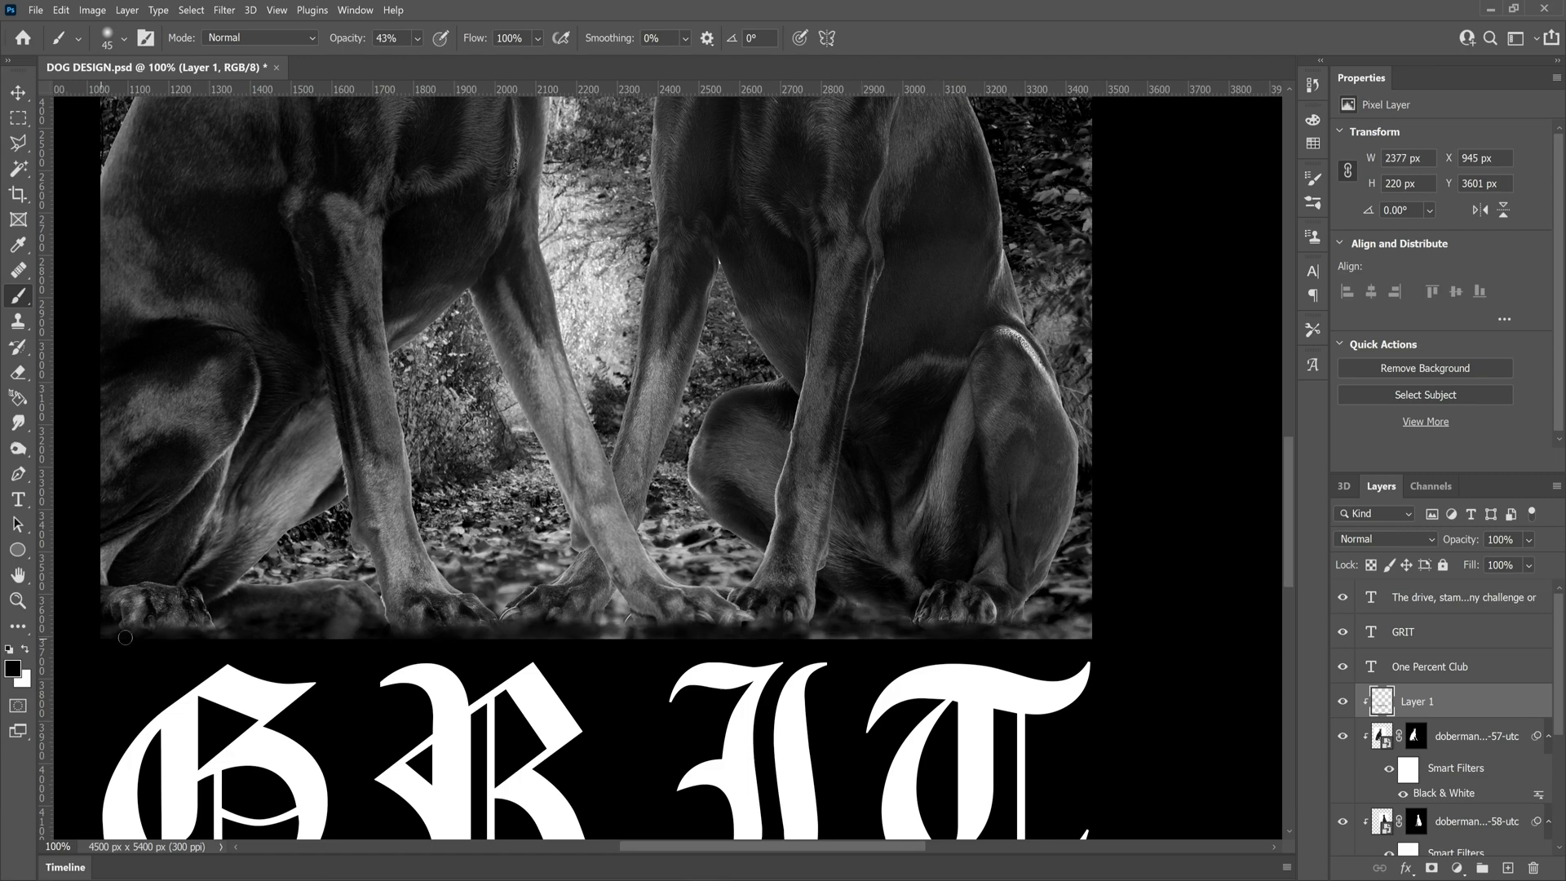
- Set the painted shadow layer's blend mode to Soft Light
{"action": "left_click", "coordinate": [18, 601]}
{"action": "left_click", "coordinate": [569, 38]}
{"action": "left_click", "coordinate": [716, 530]}
{"action": "left_click", "coordinate": [1385, 539]}
{"action": "left_click", "coordinate": [1382, 645]}
- Paint more black shadow along the ground beneath both dogs' paws with the 45 px brush at 100% opacity
{"action": "left_click", "coordinate": [746, 639]}
{"action": "left_click", "coordinate": [747, 640]}
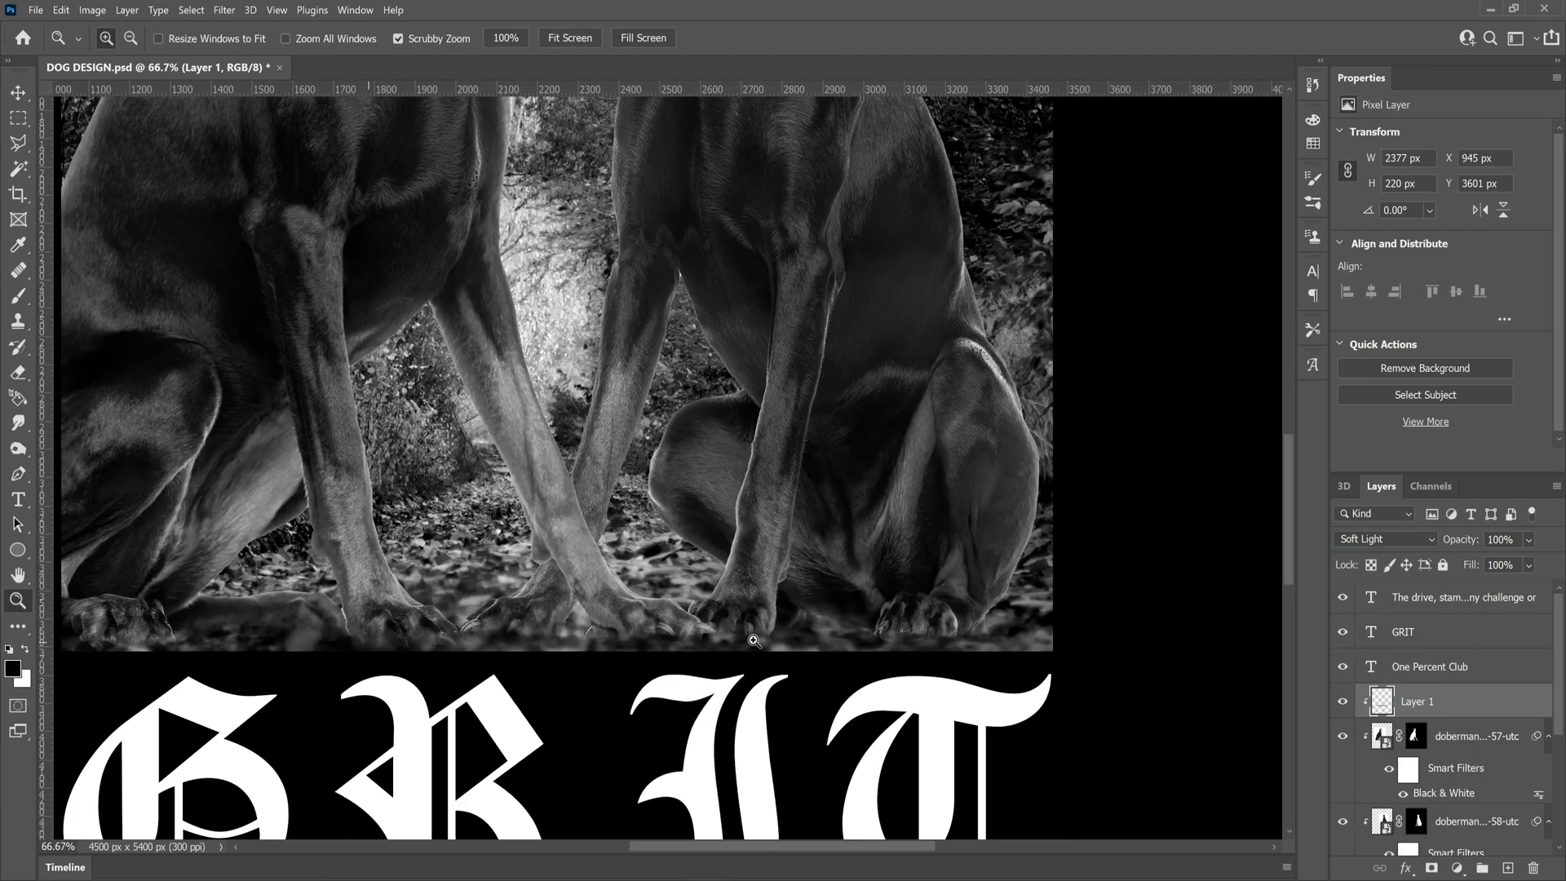
{"action": "key", "text": "ctrl+1"}
{"action": "key", "text": "b"}
{"action": "mouse_move", "coordinate": [900, 645]}
{"action": "left_mouse_down"}
{"action": "mouse_move", "coordinate": [579, 622]}
{"action": "mouse_move", "coordinate": [631, 705]}
{"action": "left_mouse_up"}
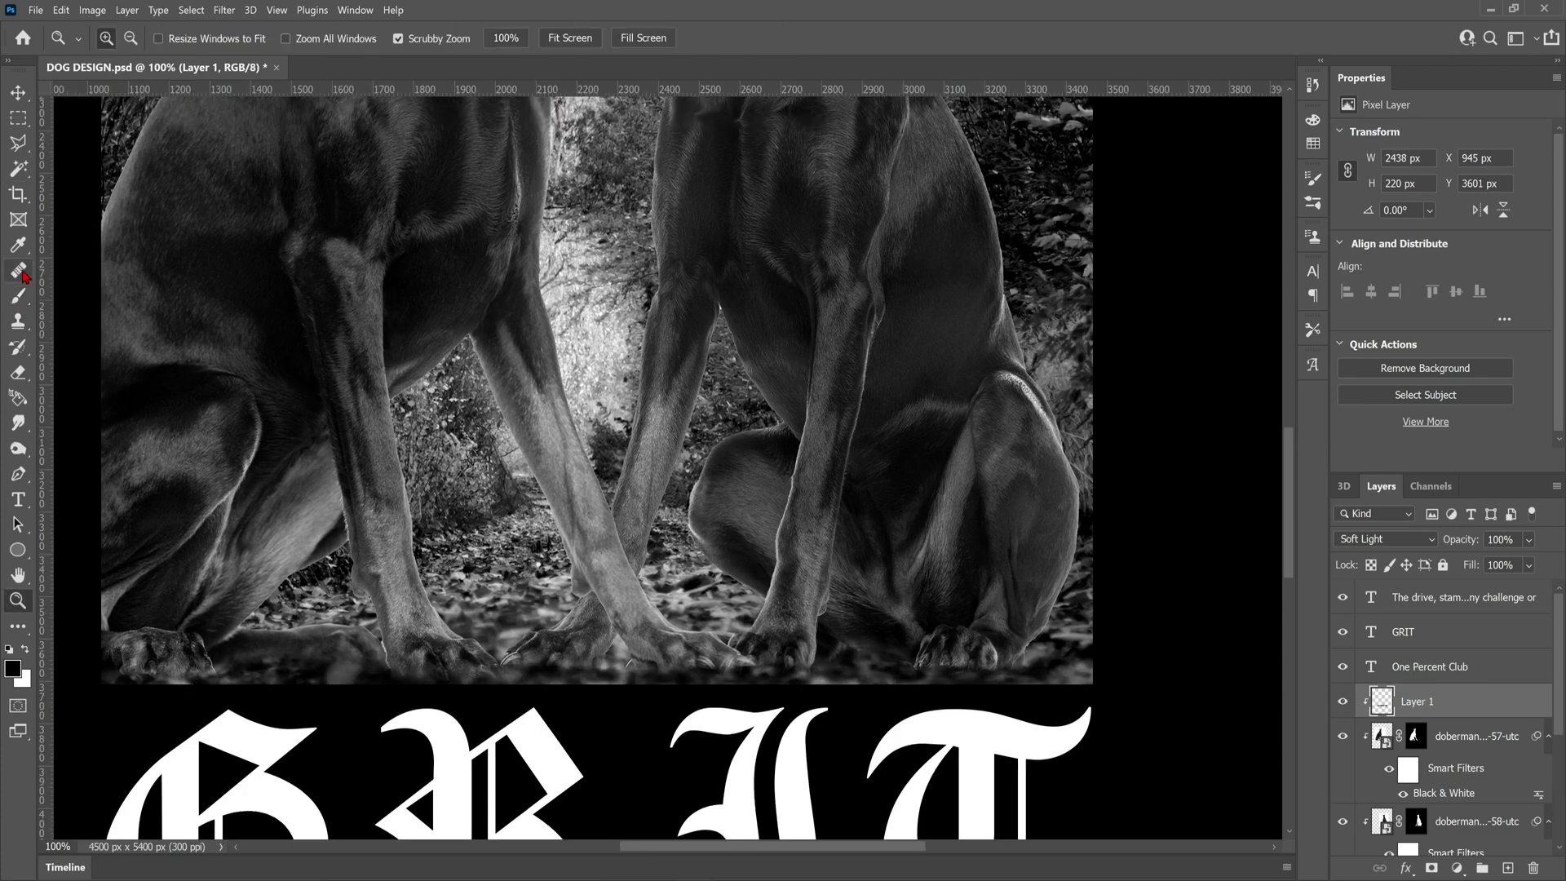
{"action": "left_click_drag", "start_coordinate": [895, 669], "coordinate": [439, 682]}
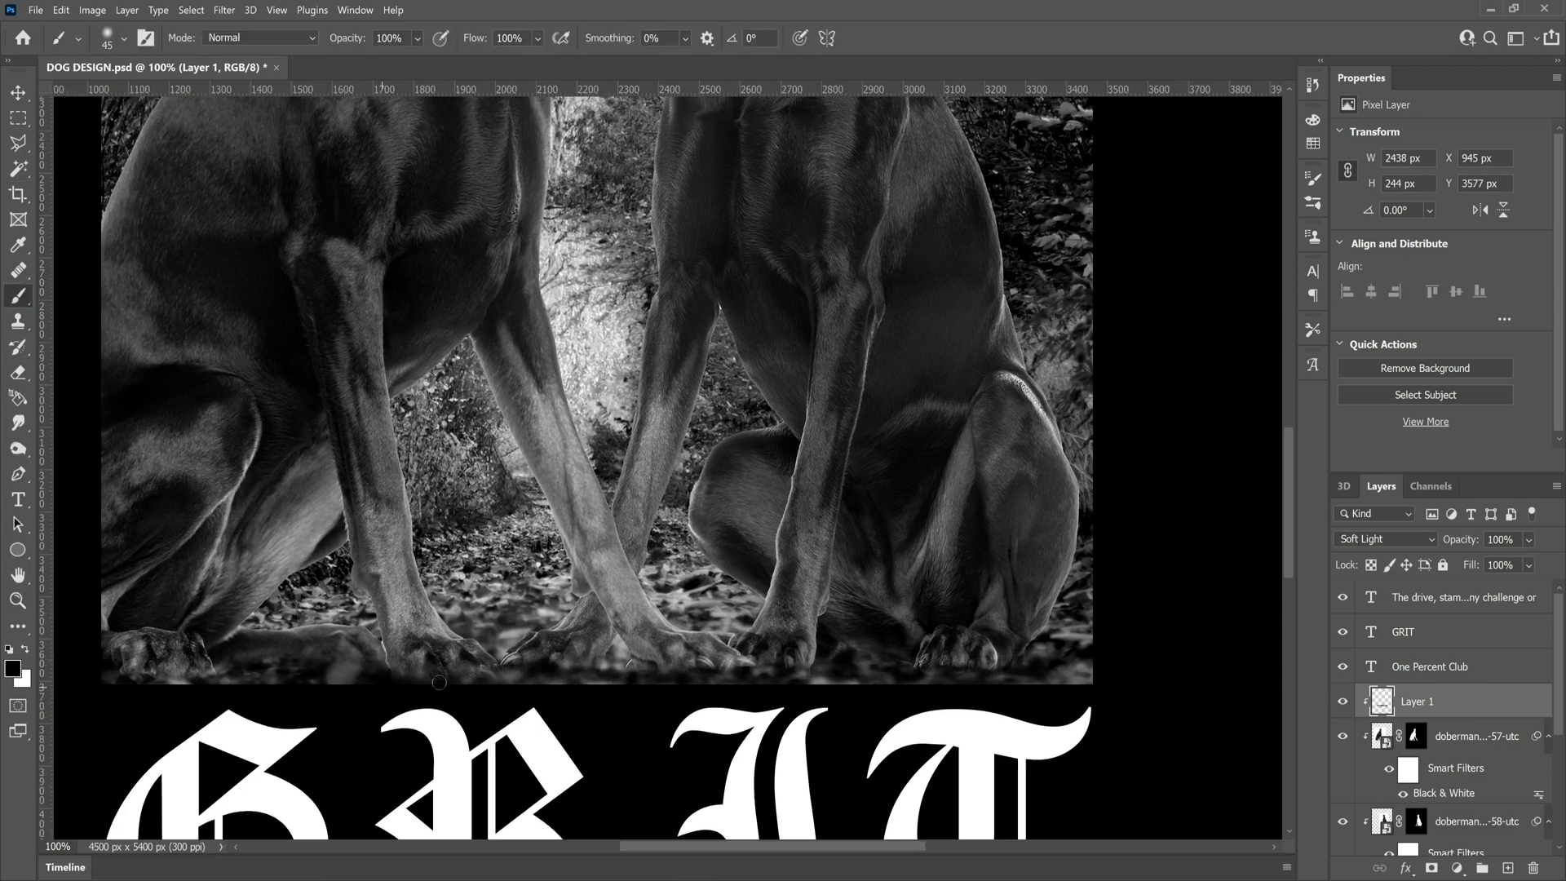
{"action": "left_click", "coordinate": [19, 604]}
{"action": "key", "text": "ctrl+0"}
{"action": "left_click", "coordinate": [632, 569]}
{"action": "left_click", "coordinate": [632, 569]}
{"action": "key", "text": "b"}
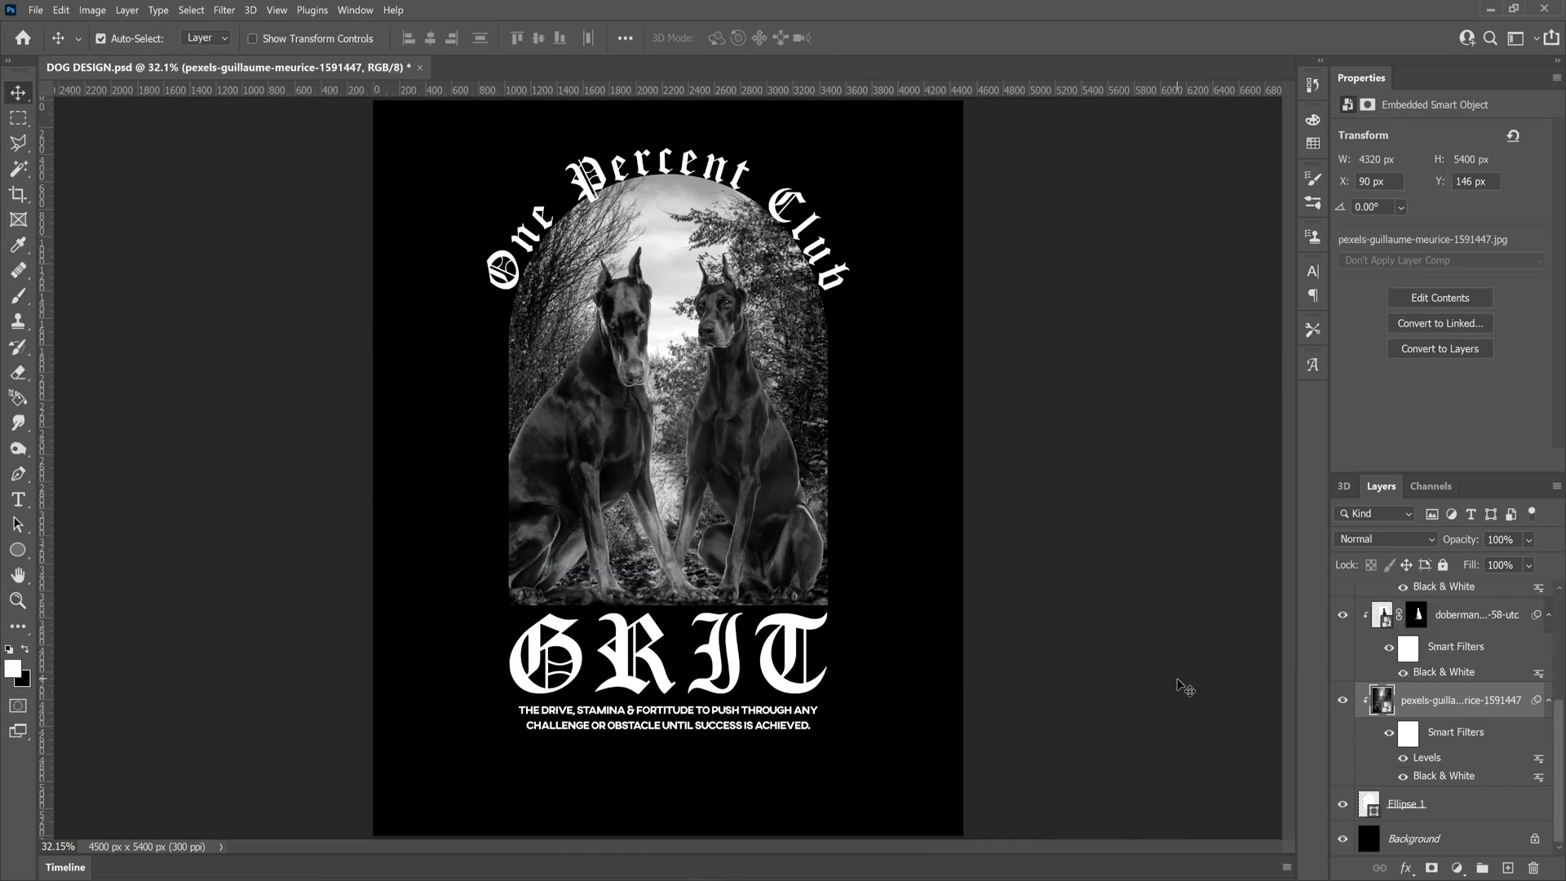
- Increase the forest photo's contrast in its Levels filter with black input 68, midtone 1.00 and a lower white input
{"action": "double_click", "coordinate": [1428, 758]}
{"action": "left_click_drag", "start_coordinate": [884, 360], "coordinate": [900, 359]}
{"action": "left_click_drag", "start_coordinate": [963, 360], "coordinate": [967, 360]}
{"action": "left_click_drag", "start_coordinate": [1032, 359], "coordinate": [1007, 360]}
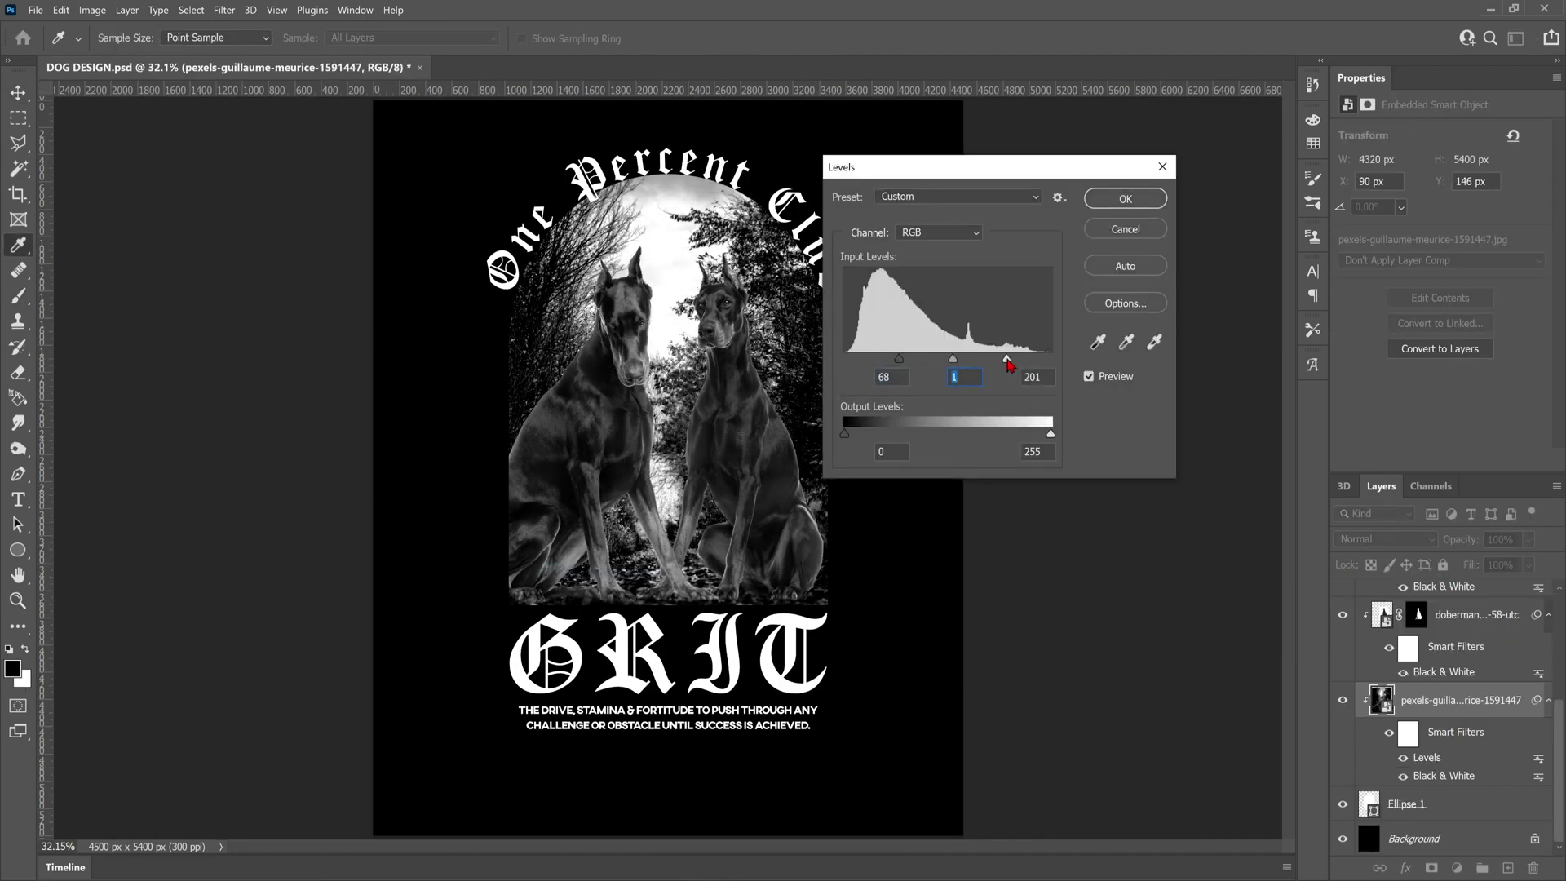
{"action": "left_click", "coordinate": [1125, 198]}
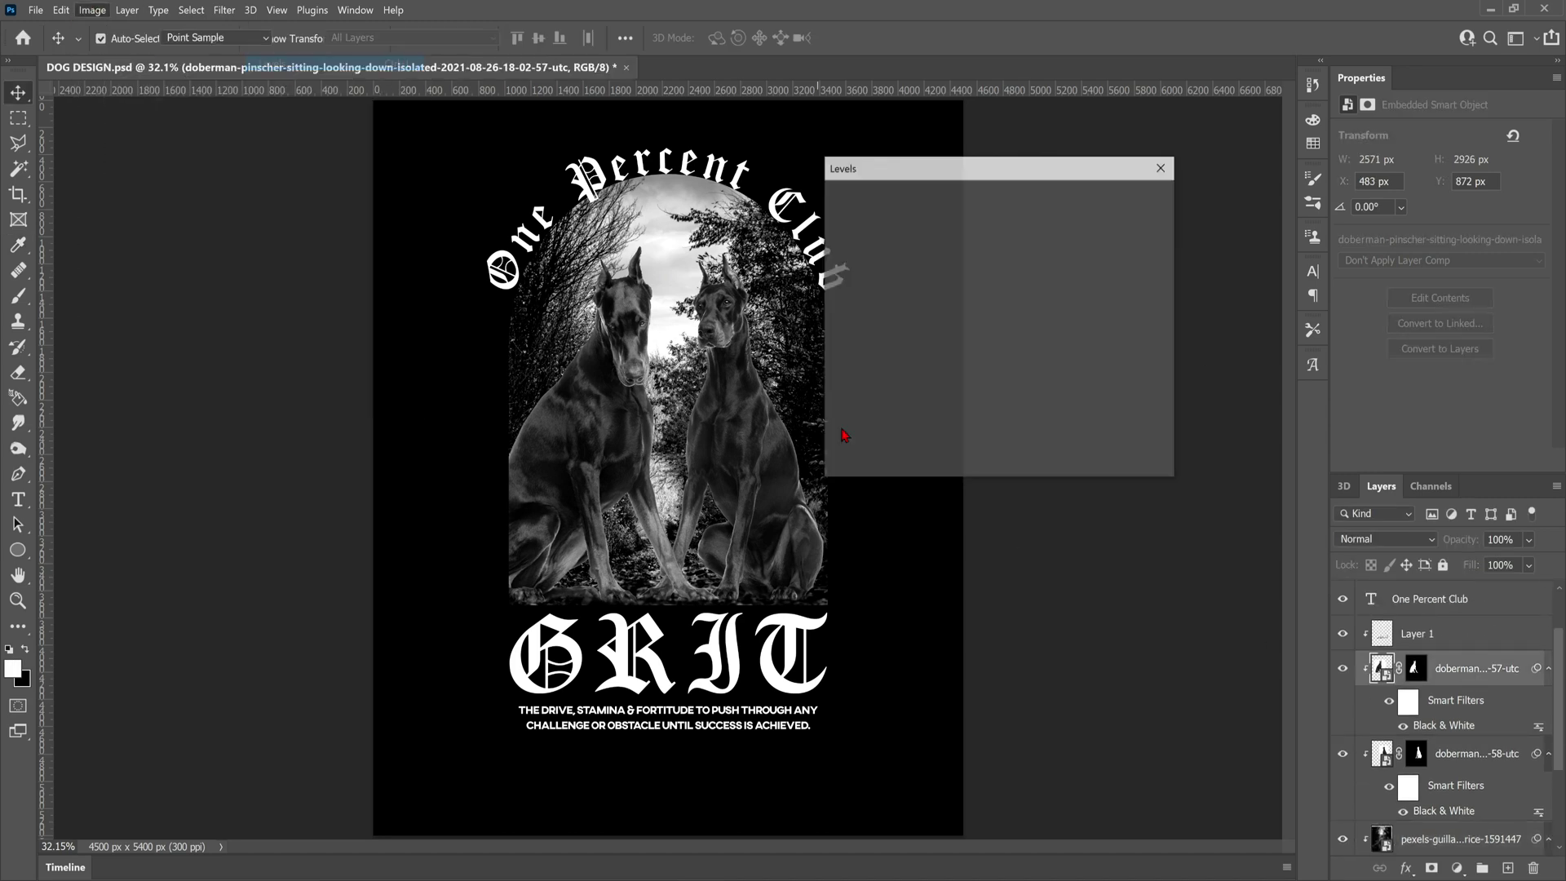
- Darken the left Doberman with Levels using black input 31, midtone 0.6 and output white 210
{"action": "left_click_drag", "start_coordinate": [845, 359], "coordinate": [995, 362]}
{"action": "left_click_drag", "start_coordinate": [1022, 437], "coordinate": [1016, 437]}
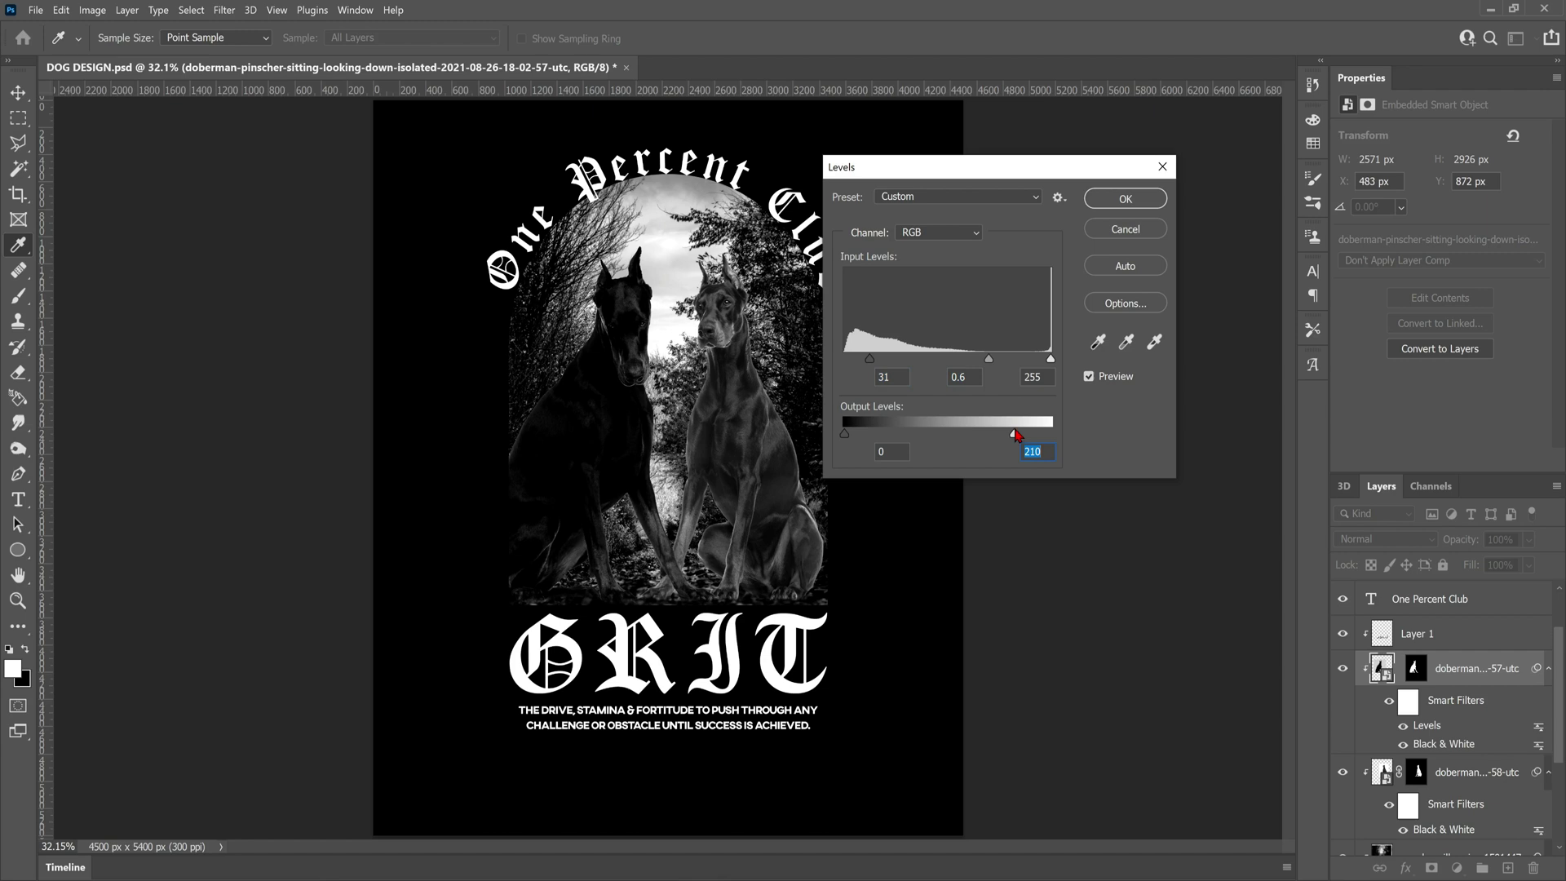
{"action": "left_click_drag", "start_coordinate": [1050, 360], "coordinate": [1025, 364]}
{"action": "left_click", "coordinate": [1125, 199]}
- Apply Levels to the right Doberman, raising the black input and lowering the output white to match the left dog
{"action": "left_click", "coordinate": [1476, 772]}
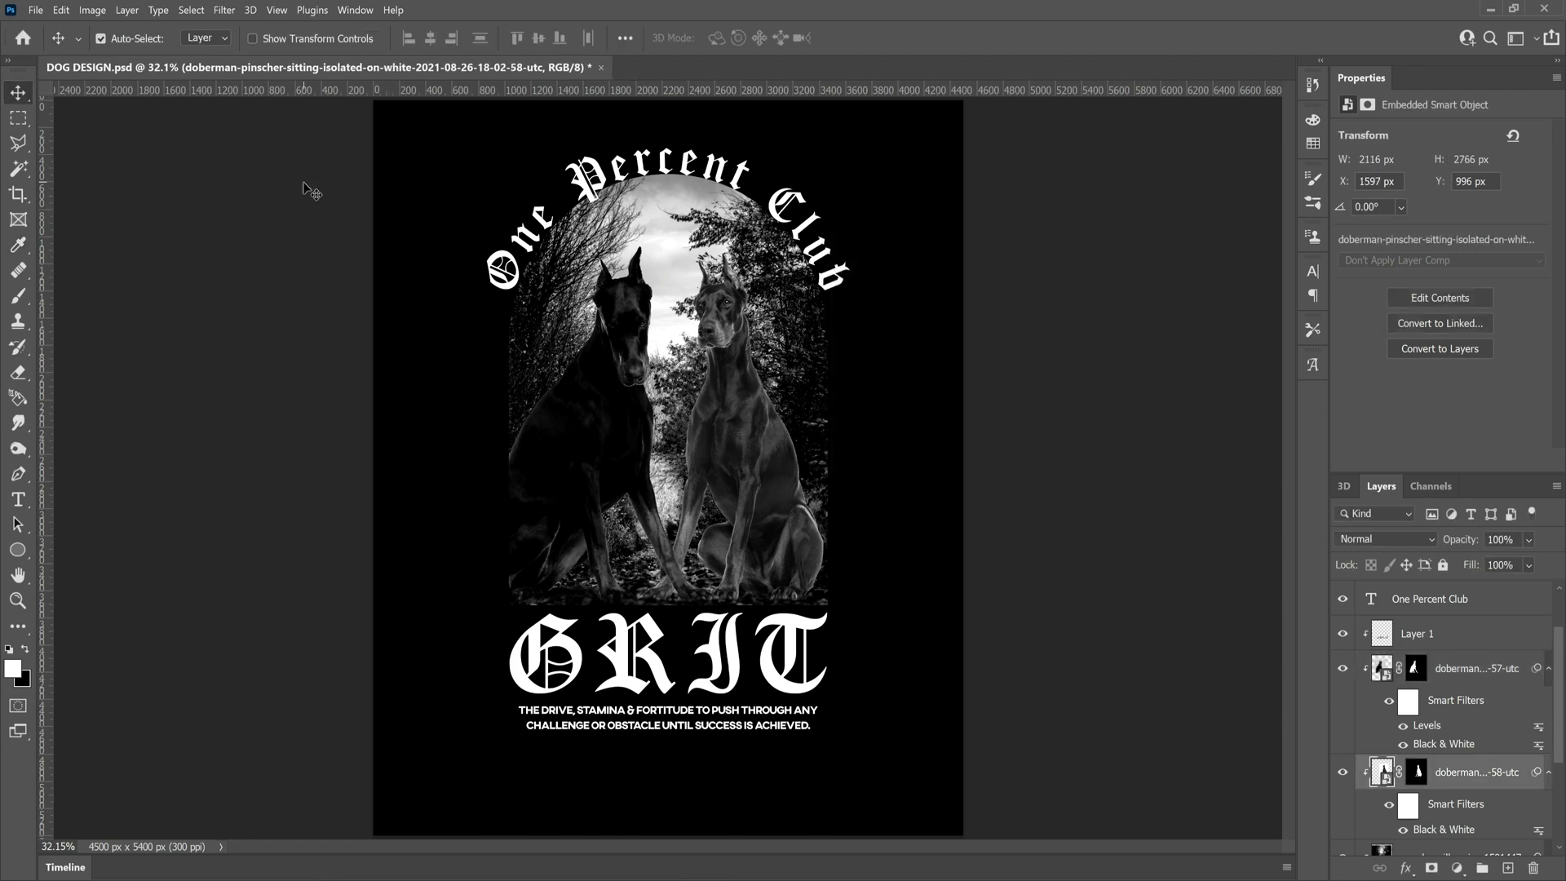
{"action": "left_click", "coordinate": [92, 10]}
{"action": "mouse_move", "coordinate": [119, 47]}
{"action": "left_click", "coordinate": [282, 65]}
{"action": "left_click_drag", "start_coordinate": [1050, 435], "coordinate": [961, 435]}
{"action": "left_click_drag", "start_coordinate": [844, 360], "coordinate": [972, 367]}
{"action": "left_click", "coordinate": [1125, 199]}
{"action": "scroll", "coordinate": [1444, 758], "scroll_direction": "down", "scroll_amount": 1}
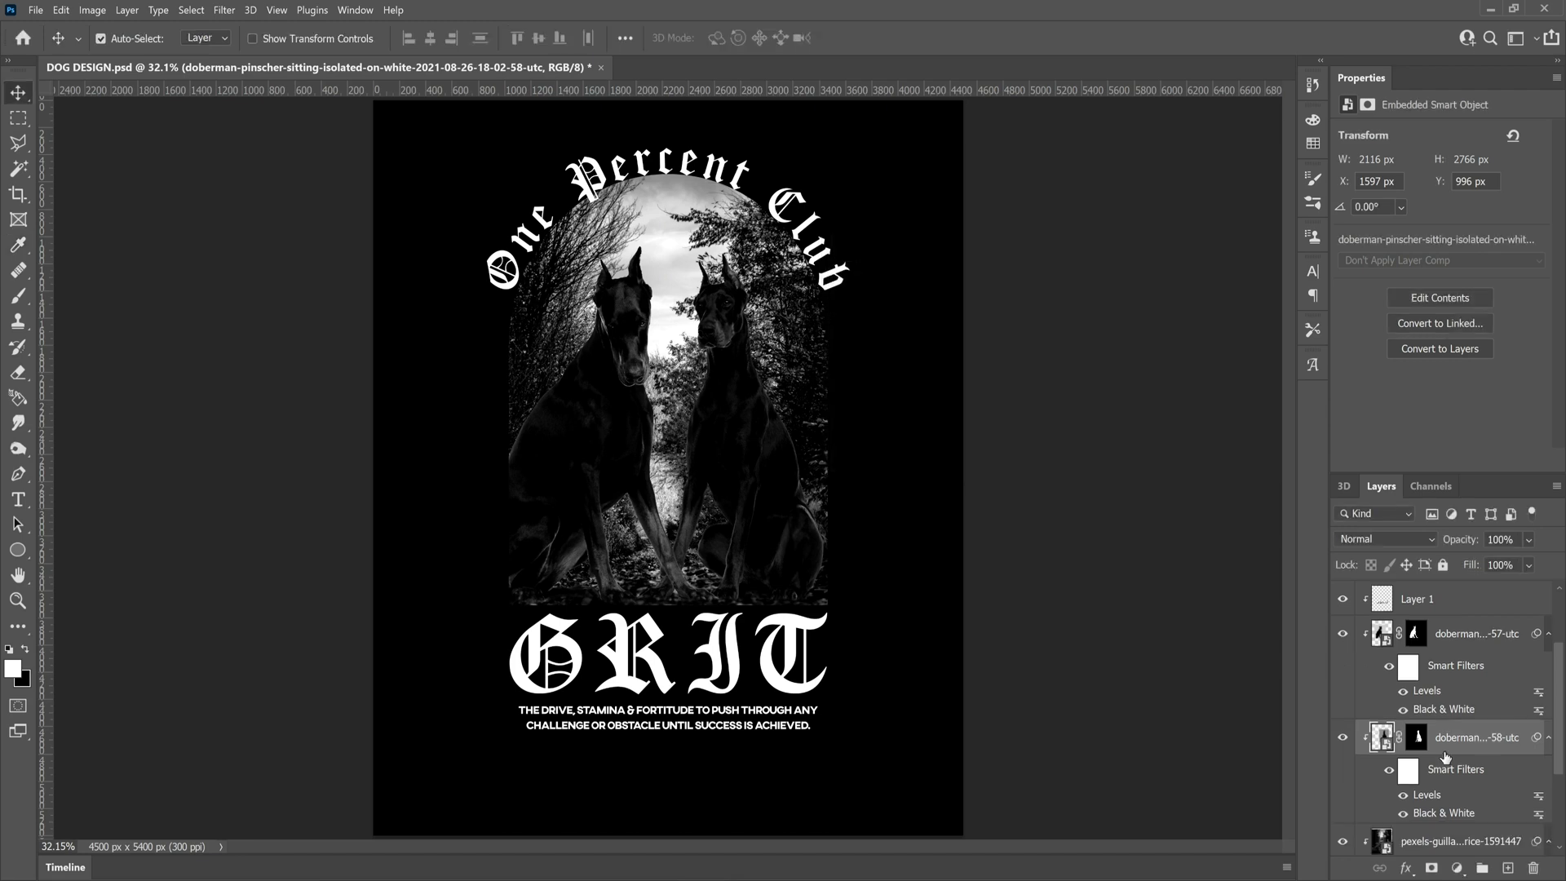
- Add a second empty layer clipped above the floor shadow layer
{"action": "scroll", "coordinate": [1442, 734], "scroll_direction": "up", "scroll_amount": 2}
{"action": "left_click", "coordinate": [1427, 667]}
{"action": "left_click", "coordinate": [1508, 868]}
{"action": "left_click", "coordinate": [1446, 685], "text": "alt"}
- Choose a soft round brush and set its size to 500 px
{"action": "left_click", "coordinate": [18, 296]}
{"action": "left_click", "coordinate": [123, 44]}
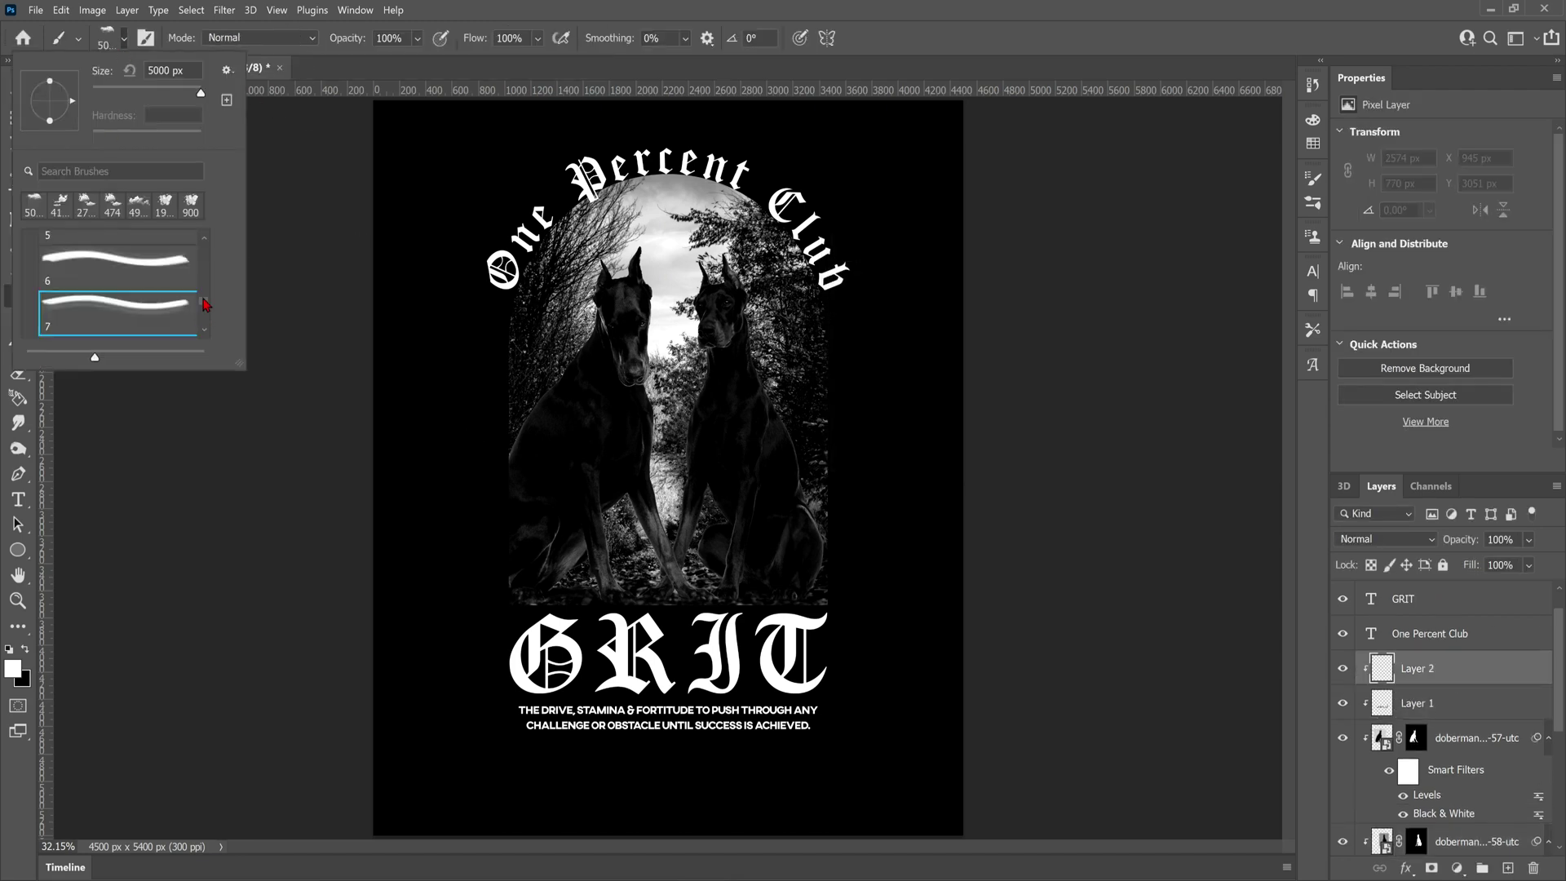
{"action": "left_click_drag", "start_coordinate": [202, 298], "coordinate": [203, 236]}
{"action": "left_click", "coordinate": [155, 278]}
{"action": "left_click", "coordinate": [161, 93]}
{"action": "left_click_drag", "start_coordinate": [162, 94], "coordinate": [176, 94]}
{"action": "left_click", "coordinate": [123, 39]}
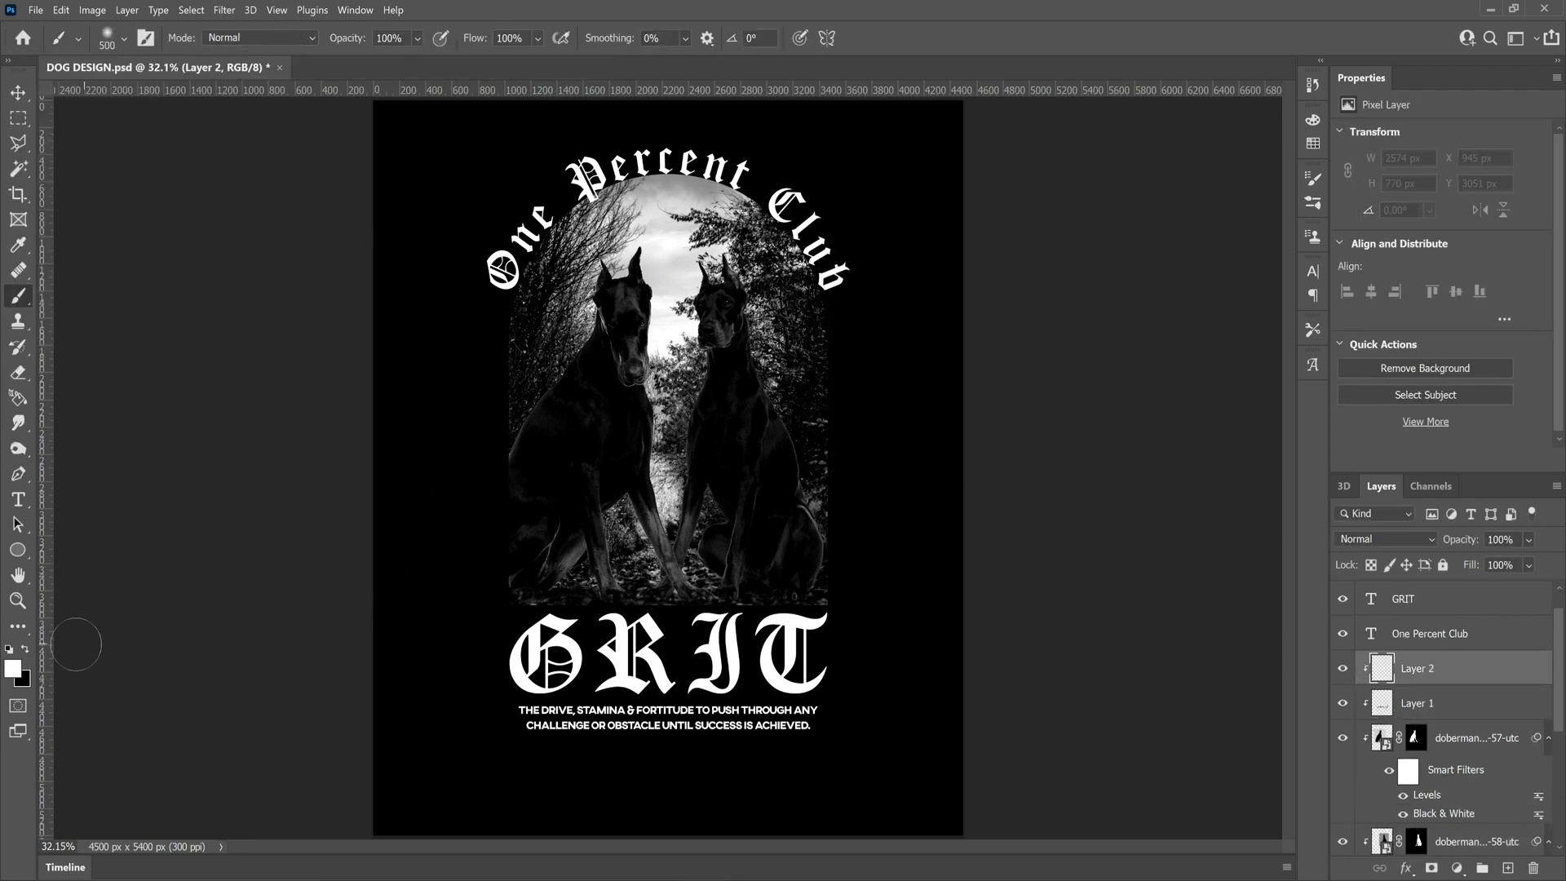
- Set the new layer to Soft Light and paint black shadows over the ground around the paws with a smaller brush
{"action": "left_click", "coordinate": [25, 649]}
{"action": "left_click", "coordinate": [418, 39]}
{"action": "left_click", "coordinate": [1387, 539]}
{"action": "left_click", "coordinate": [1371, 647]}
{"action": "key", "text": "bracketleft"}
{"action": "key", "text": "bracketleft"}
{"action": "left_click_drag", "start_coordinate": [604, 607], "coordinate": [666, 605]}
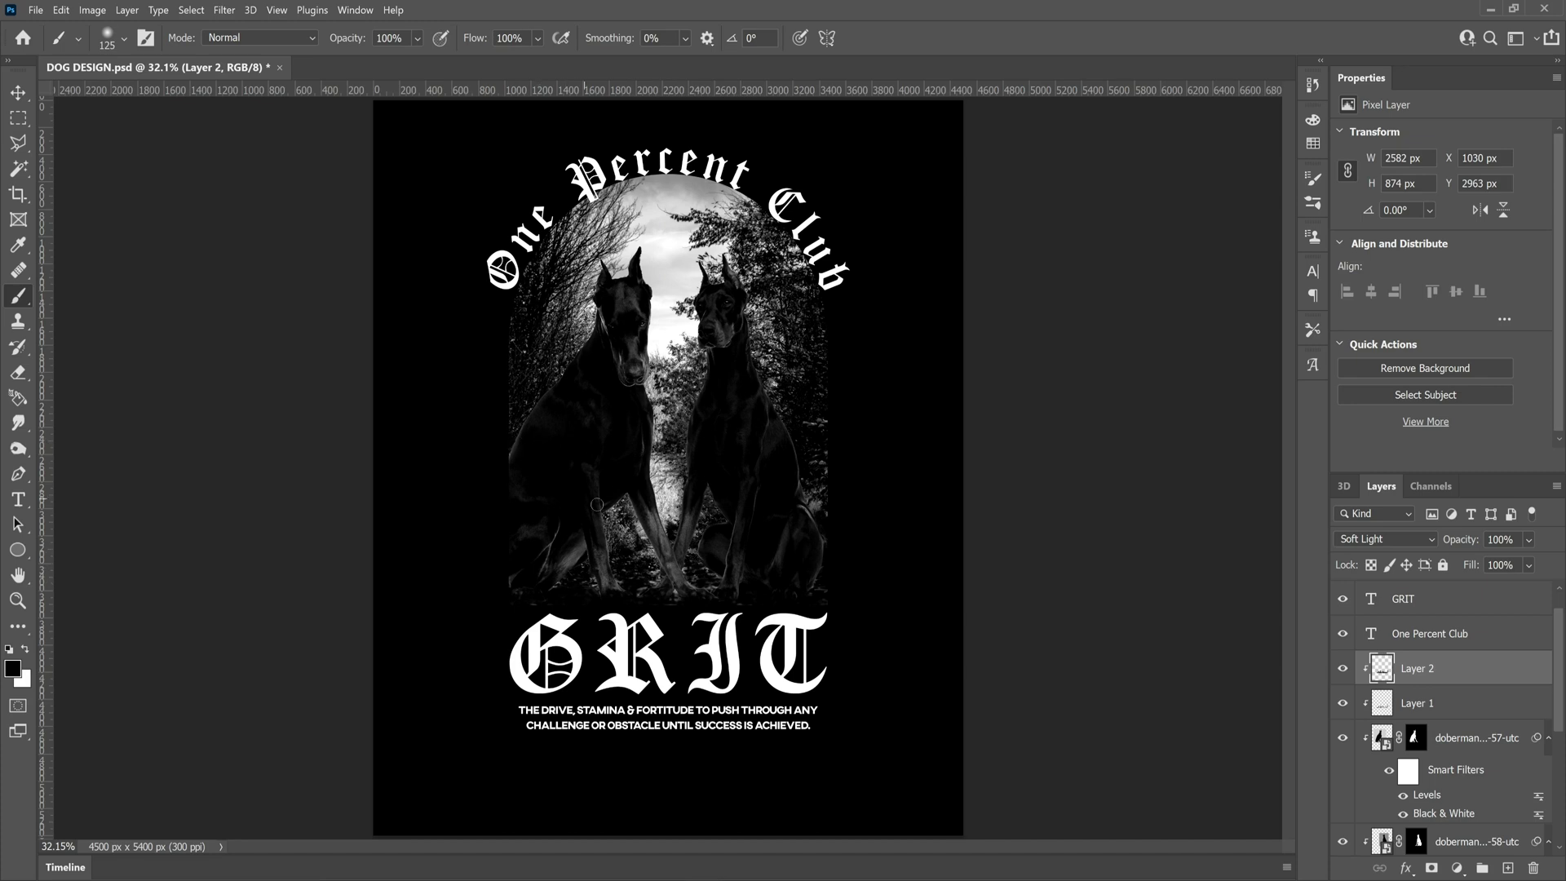
- Convert both shadow layers into one smart object named "Floor shadows" and set it to Soft Light
{"action": "key", "text": "v"}
{"action": "left_click", "coordinate": [1454, 703], "text": "shift"}
{"action": "right_click", "coordinate": [1455, 704]}
{"action": "left_click", "coordinate": [1310, 401]}
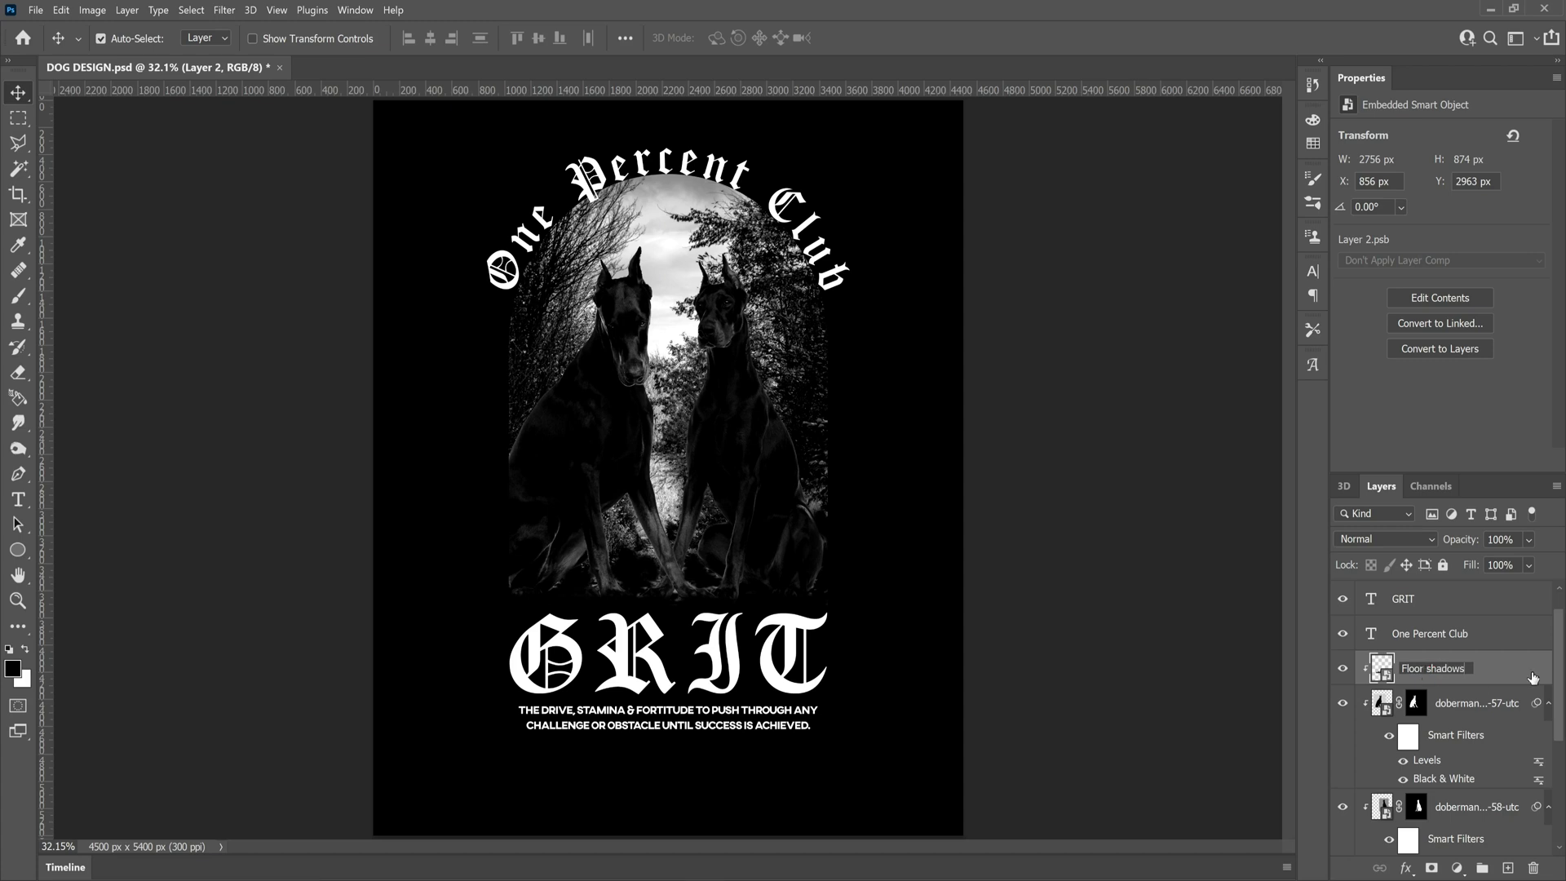
{"action": "left_click", "coordinate": [1386, 539]}
{"action": "left_click", "coordinate": [1369, 655]}
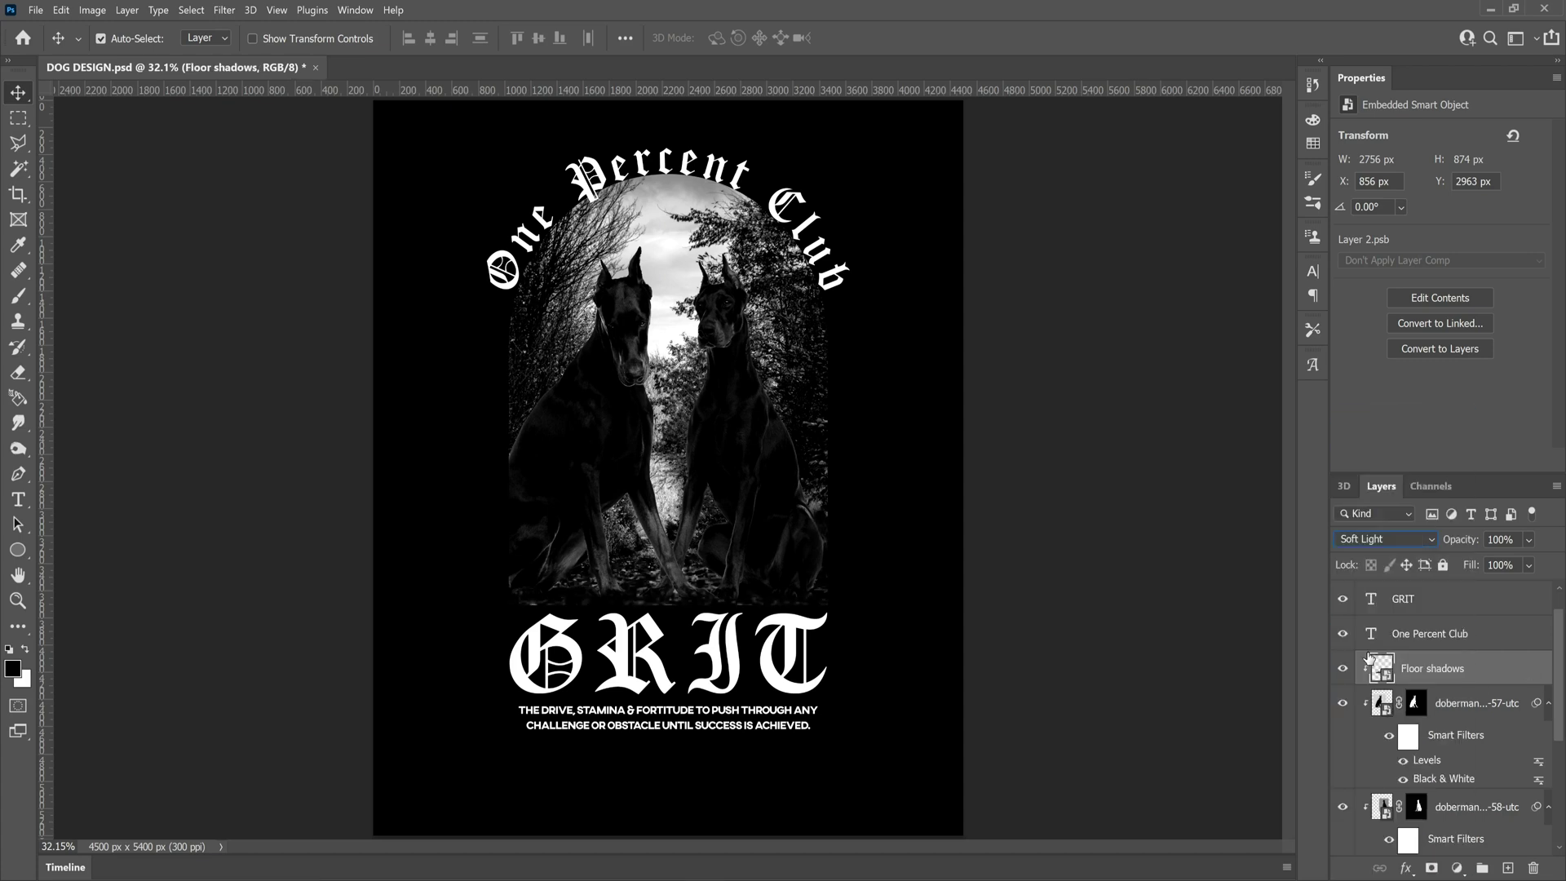
{"action": "key", "text": "b"}
{"action": "left_click", "coordinate": [674, 500]}
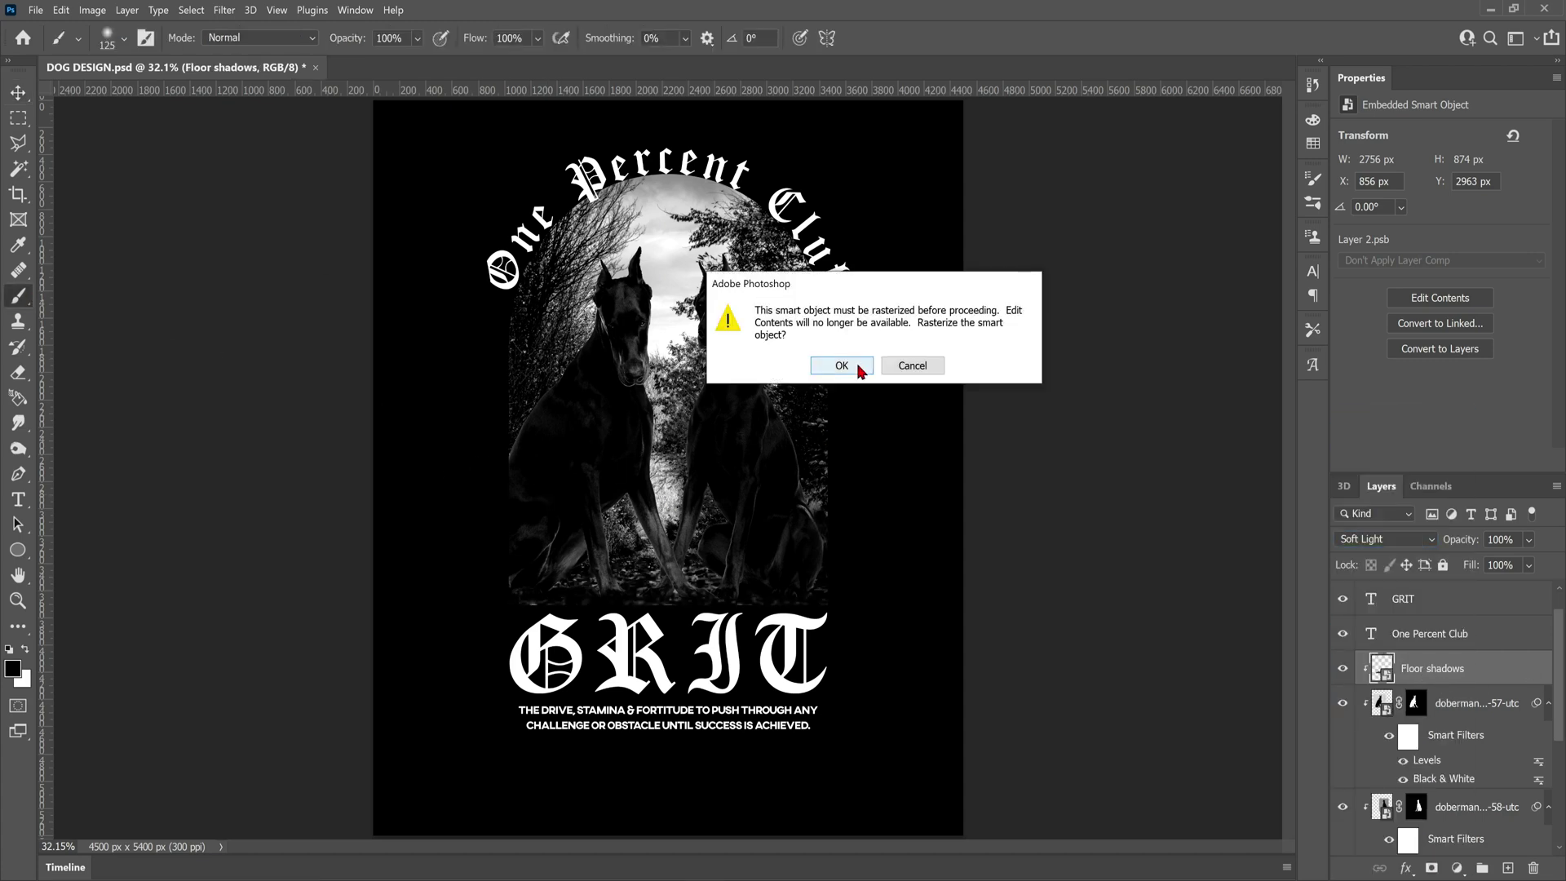
{"action": "left_click", "coordinate": [912, 364]}
- Add a new empty layer clipped above the Floor shadows layer
{"action": "left_click", "coordinate": [1508, 868]}
{"action": "left_click", "coordinate": [1470, 687], "text": "alt"}
{"action": "left_click", "coordinate": [1468, 701], "text": "shift"}
{"action": "left_click", "coordinate": [336, 500]}
{"action": "left_click", "coordinate": [873, 365]}
{"action": "left_click", "coordinate": [1440, 672]}
- Undo a trial black stroke near the left dog's paws and set the new layer's blend mode to Soft Light
{"action": "left_click_drag", "start_coordinate": [619, 577], "coordinate": [579, 576]}
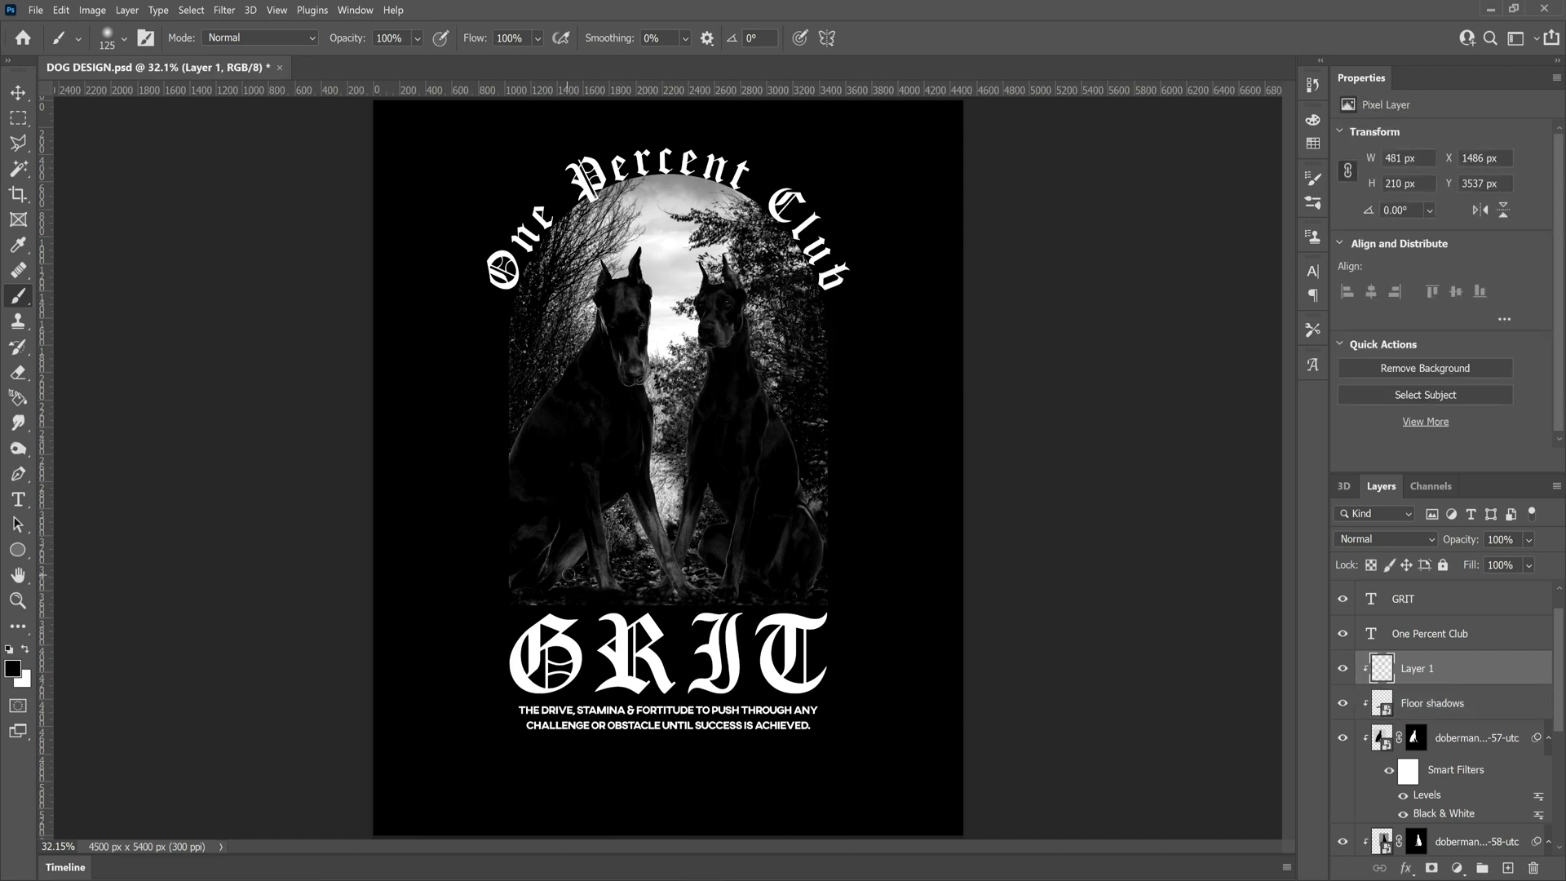
{"action": "key", "text": "ctrl+z"}
{"action": "left_click", "coordinate": [1386, 539]}
{"action": "left_click", "coordinate": [1378, 645]}
{"action": "left_click", "coordinate": [387, 546]}
- Enlarge the brush to 600 px and add a new layer clipped to the right Doberman
{"action": "key", "text": "bracketright"}
{"action": "key", "text": "bracketright"}
{"action": "key", "text": "bracketright"}
{"action": "key", "text": "bracketright"}
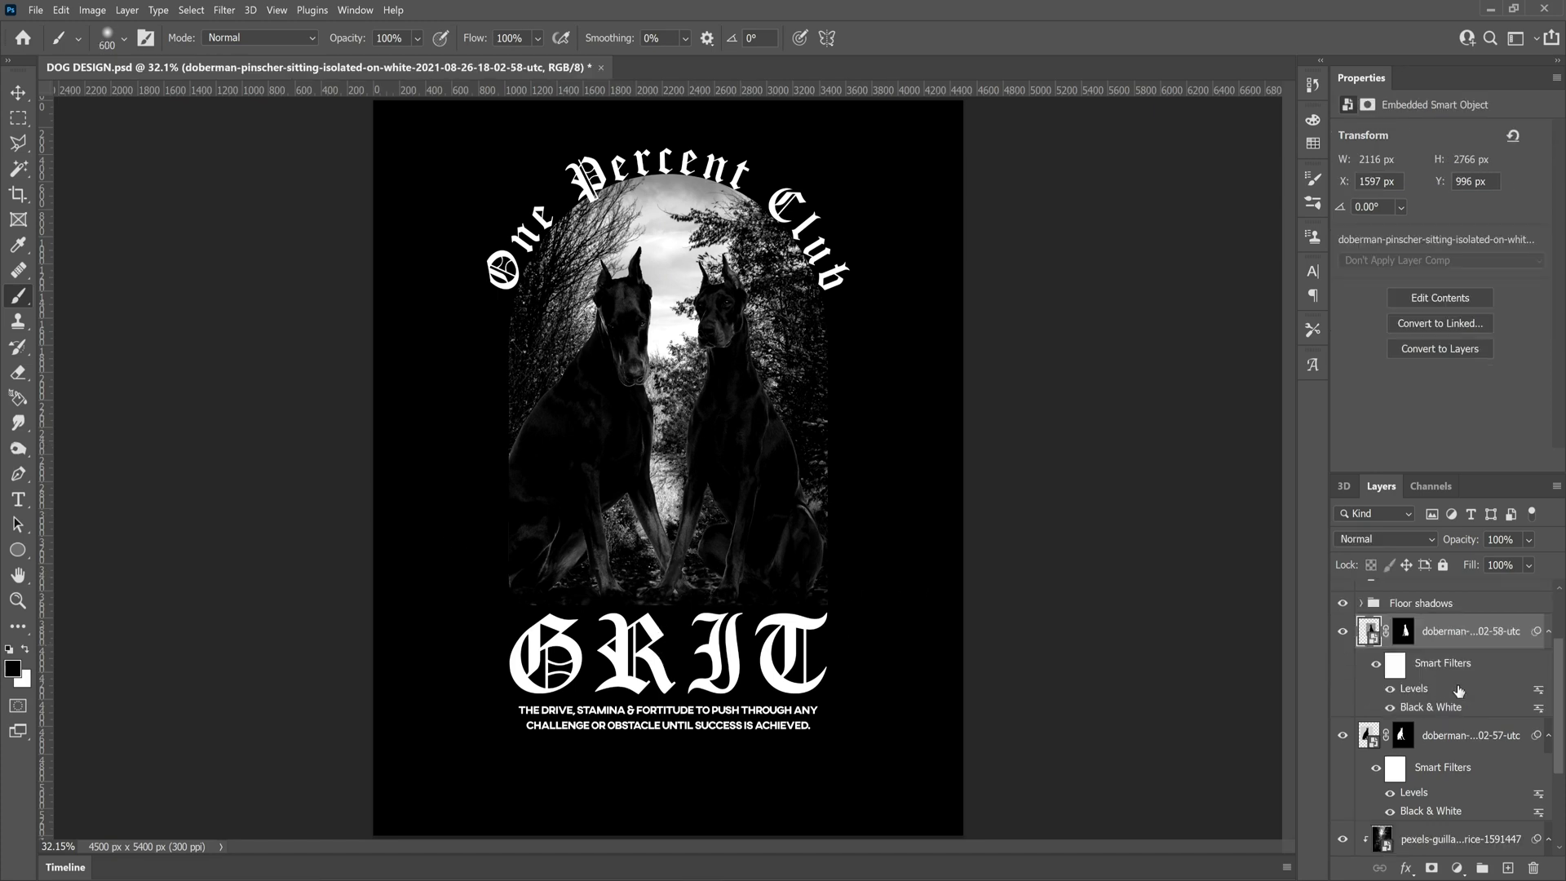
{"action": "left_click", "coordinate": [1508, 868]}
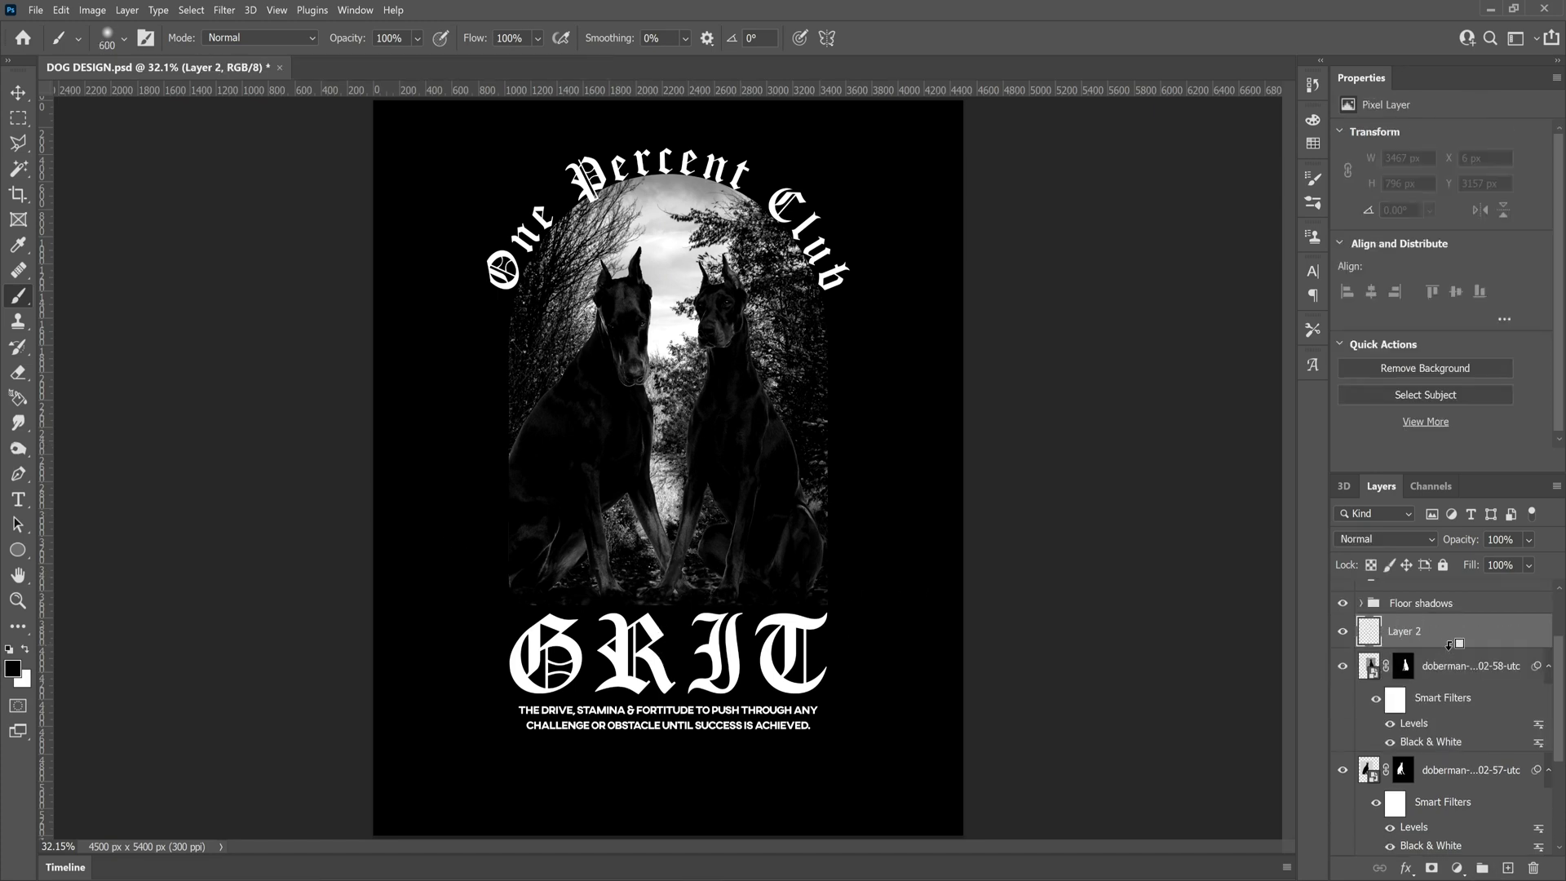
{"action": "left_click", "coordinate": [1457, 647], "text": "alt"}
- Set the clipped layer to Soft Light and paint black shading over the right Doberman, reducing the brush from 600 to 250 px
{"action": "left_click", "coordinate": [1387, 539]}
{"action": "left_click", "coordinate": [1378, 645]}
{"action": "mouse_move", "coordinate": [577, 344]}
{"action": "left_mouse_down"}
{"action": "mouse_move", "coordinate": [571, 482]}
{"action": "mouse_move", "coordinate": [849, 577]}
{"action": "mouse_move", "coordinate": [790, 304]}
{"action": "left_mouse_up"}
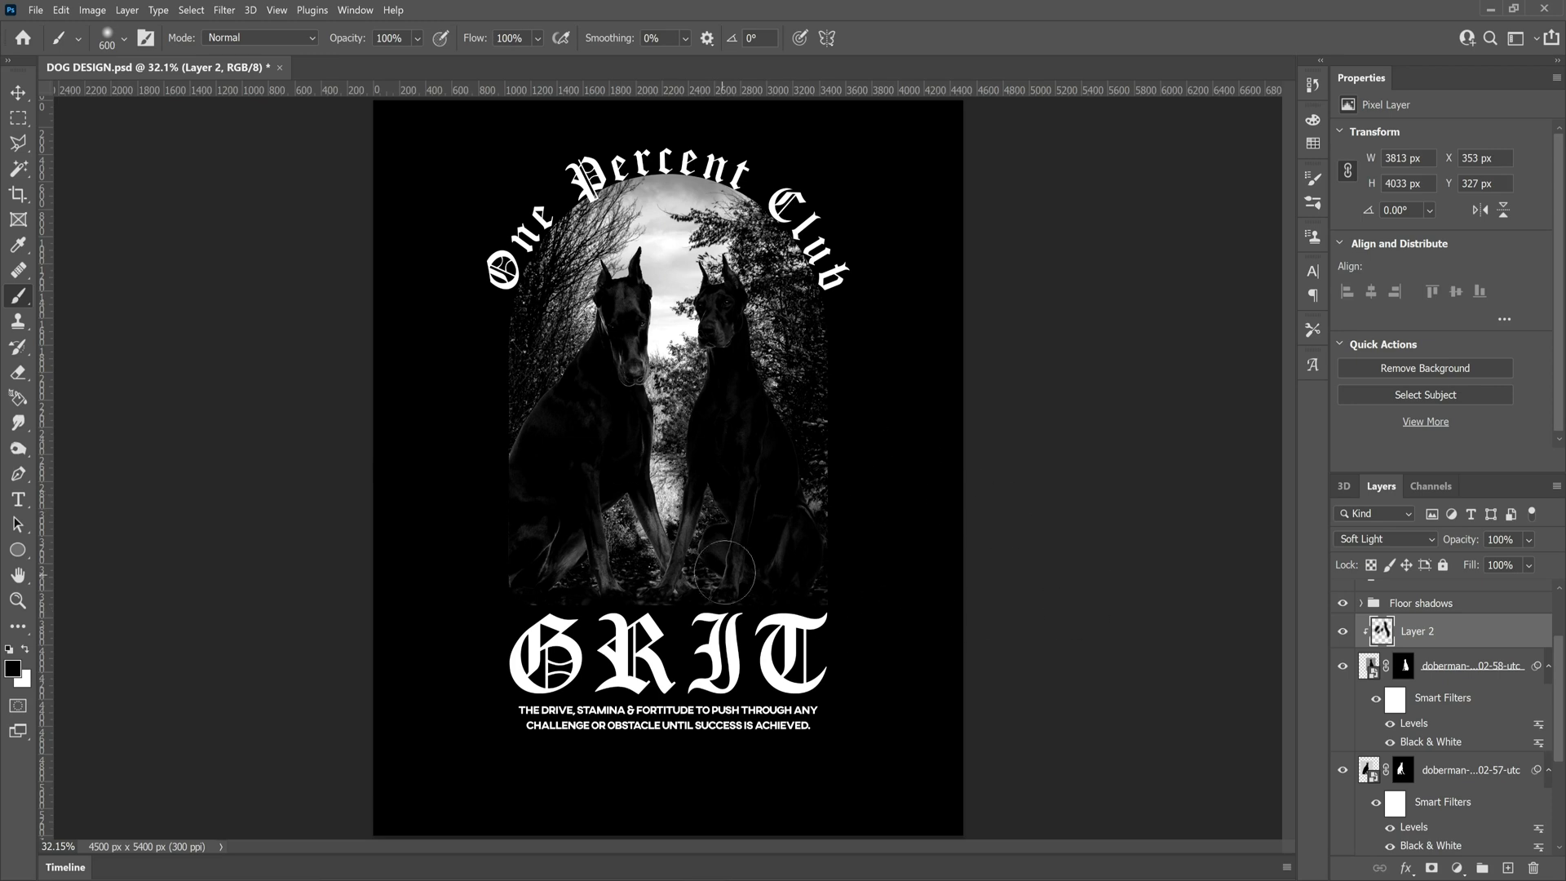
{"action": "key", "text": "bracketleft"}
{"action": "key", "text": "bracketleft"}
{"action": "key", "text": "bracketleft"}
{"action": "key", "text": "bracketleft"}
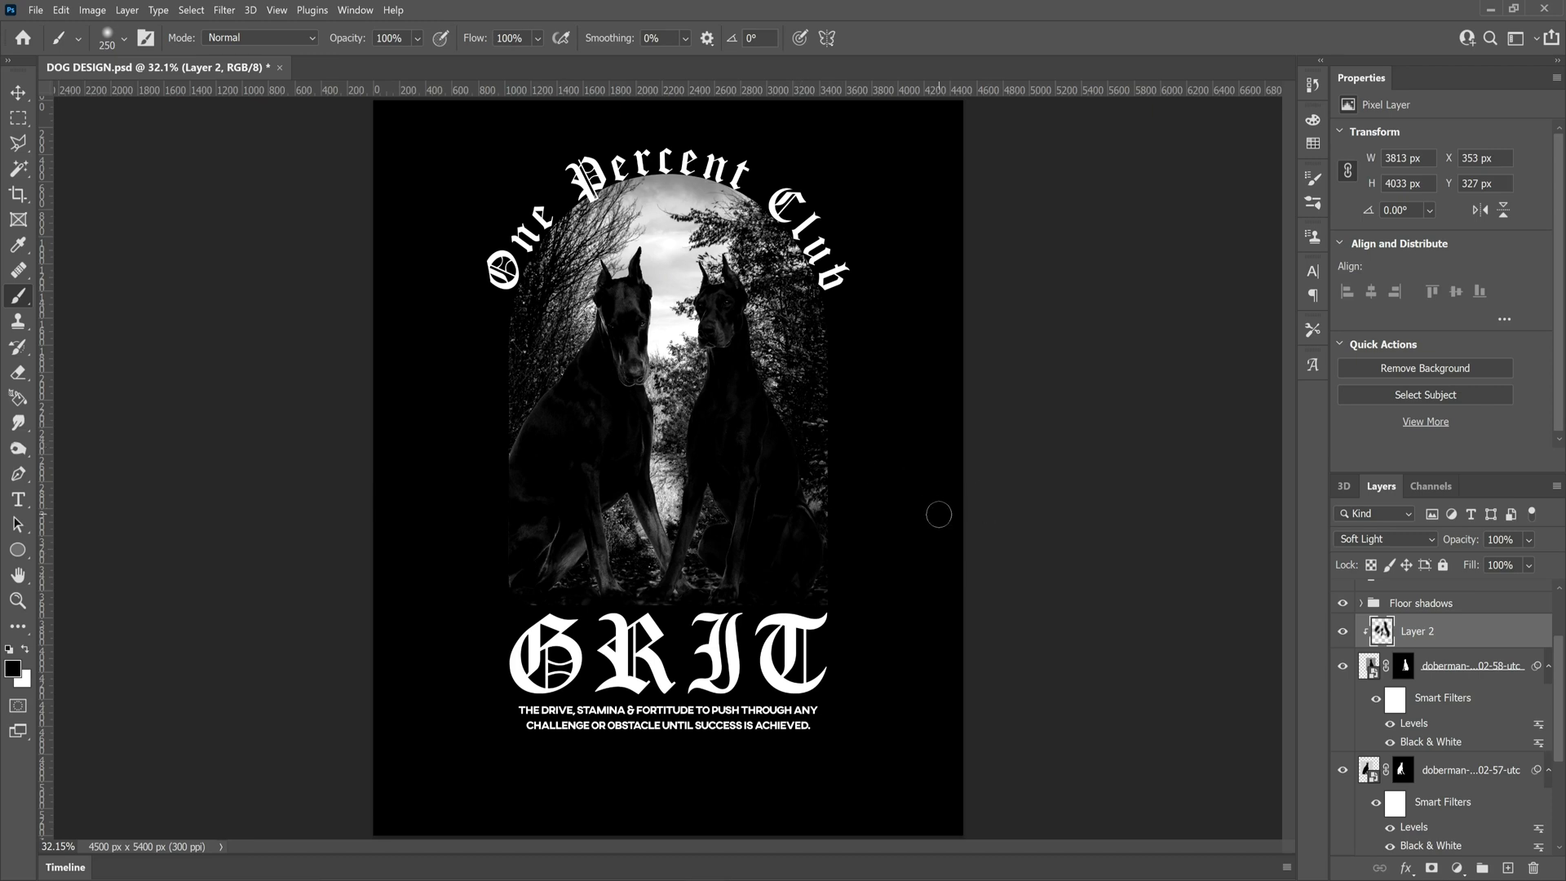
{"action": "left_click", "coordinate": [1478, 782]}
{"action": "left_click", "coordinate": [1456, 869]}
{"action": "left_click", "coordinate": [1462, 635]}
{"action": "left_click", "coordinate": [1456, 786], "text": "alt"}
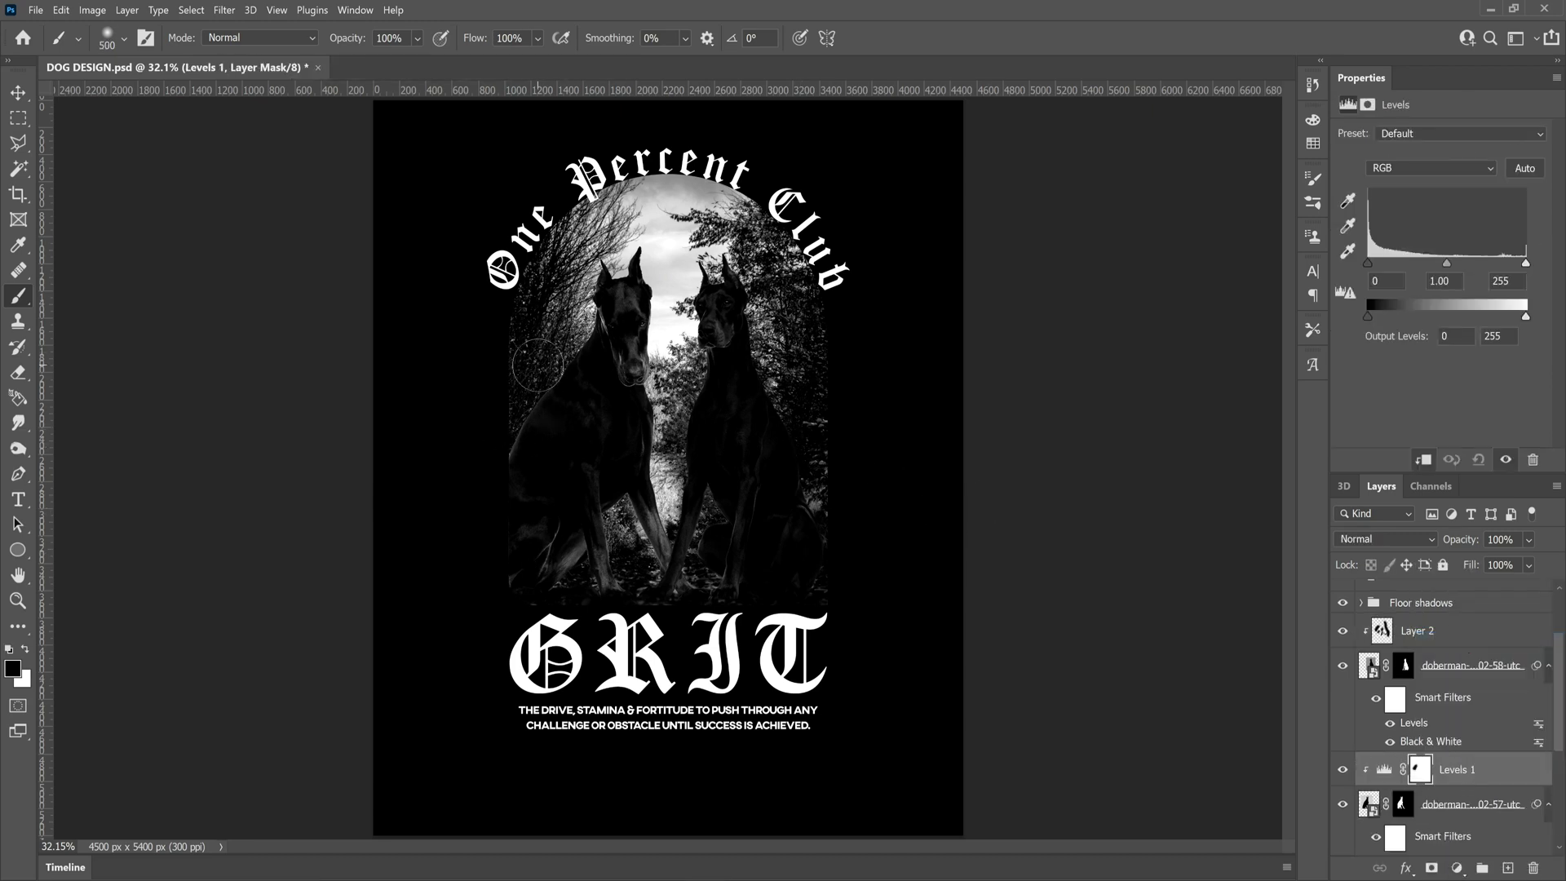
{"action": "left_click", "coordinate": [1467, 781]}
{"action": "key", "text": "Delete"}
- Add a new layer clipped to the left Doberman and paint black shading over its back and haunches with a 250 px brush
{"action": "left_click", "coordinate": [1507, 867]}
{"action": "left_click", "coordinate": [1457, 786], "text": "alt"}
{"action": "mouse_move", "coordinate": [462, 421]}
{"action": "left_mouse_down"}
{"action": "mouse_move", "coordinate": [489, 537]}
{"action": "mouse_move", "coordinate": [537, 605]}
{"action": "left_mouse_up"}
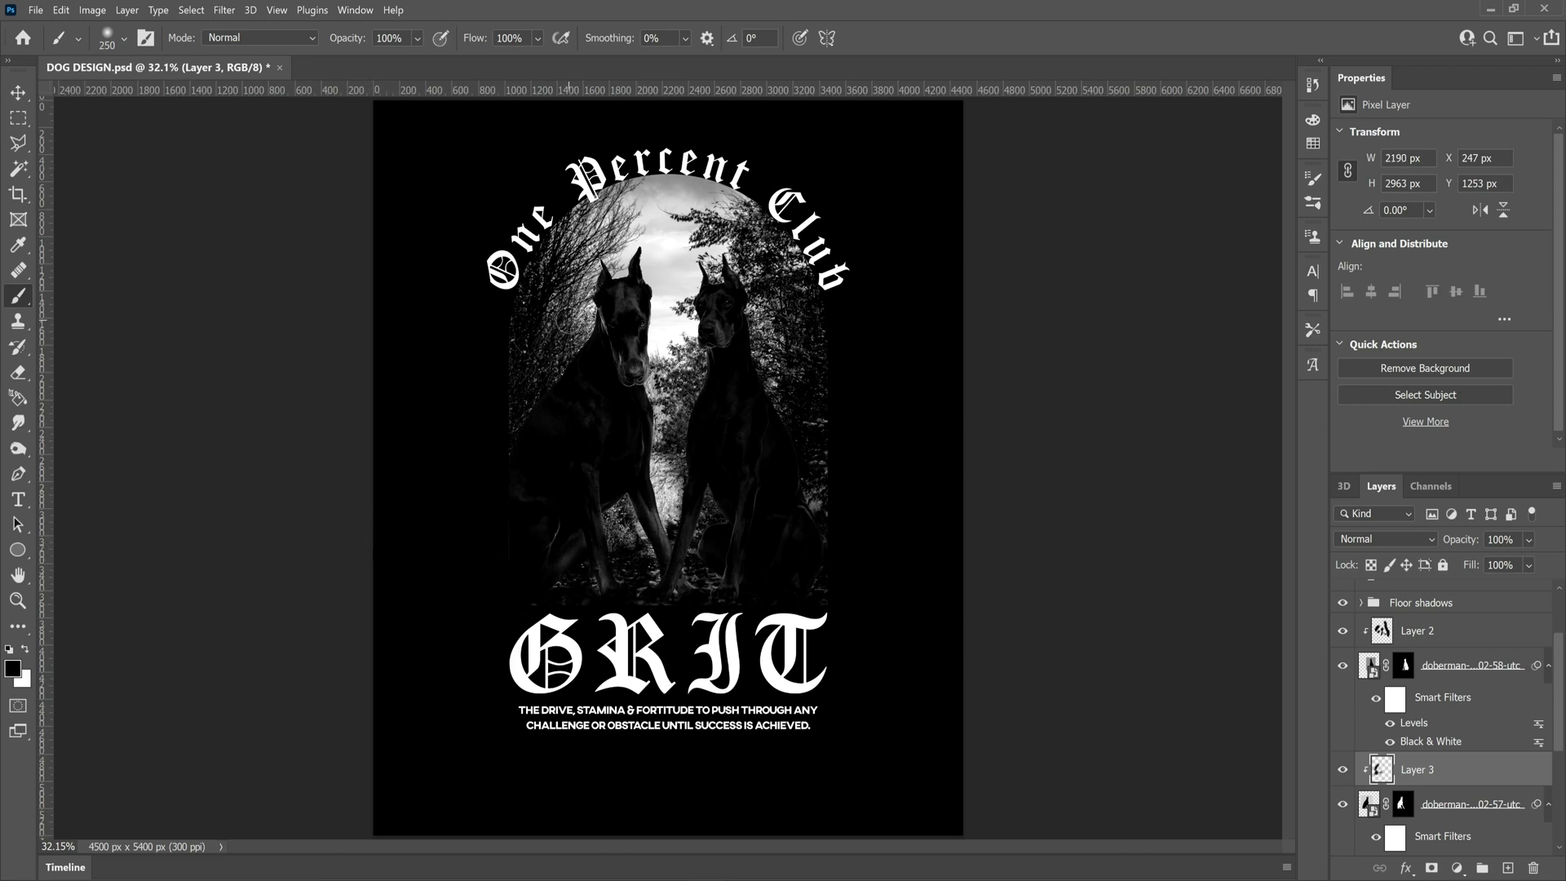
- Deepen the black shading on both Dobermans' clipped shadow layers, using 150 px for the right dog and 250 px for the left
{"action": "left_click", "coordinate": [1420, 636]}
{"action": "key", "text": "bracketleft"}
{"action": "key", "text": "bracketleft"}
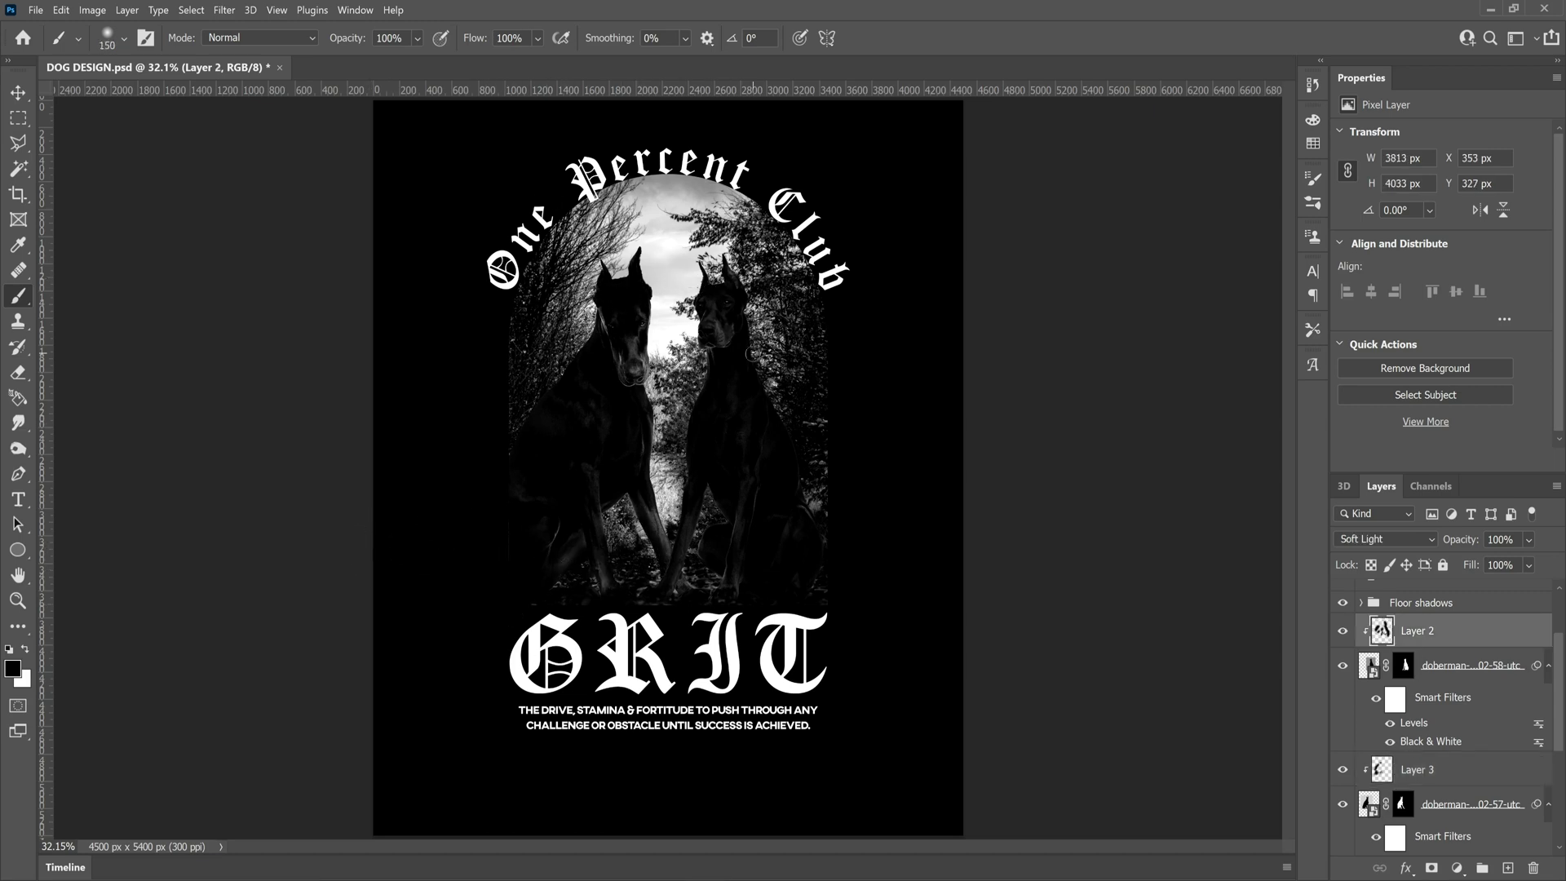
{"action": "left_click", "coordinate": [1386, 782]}
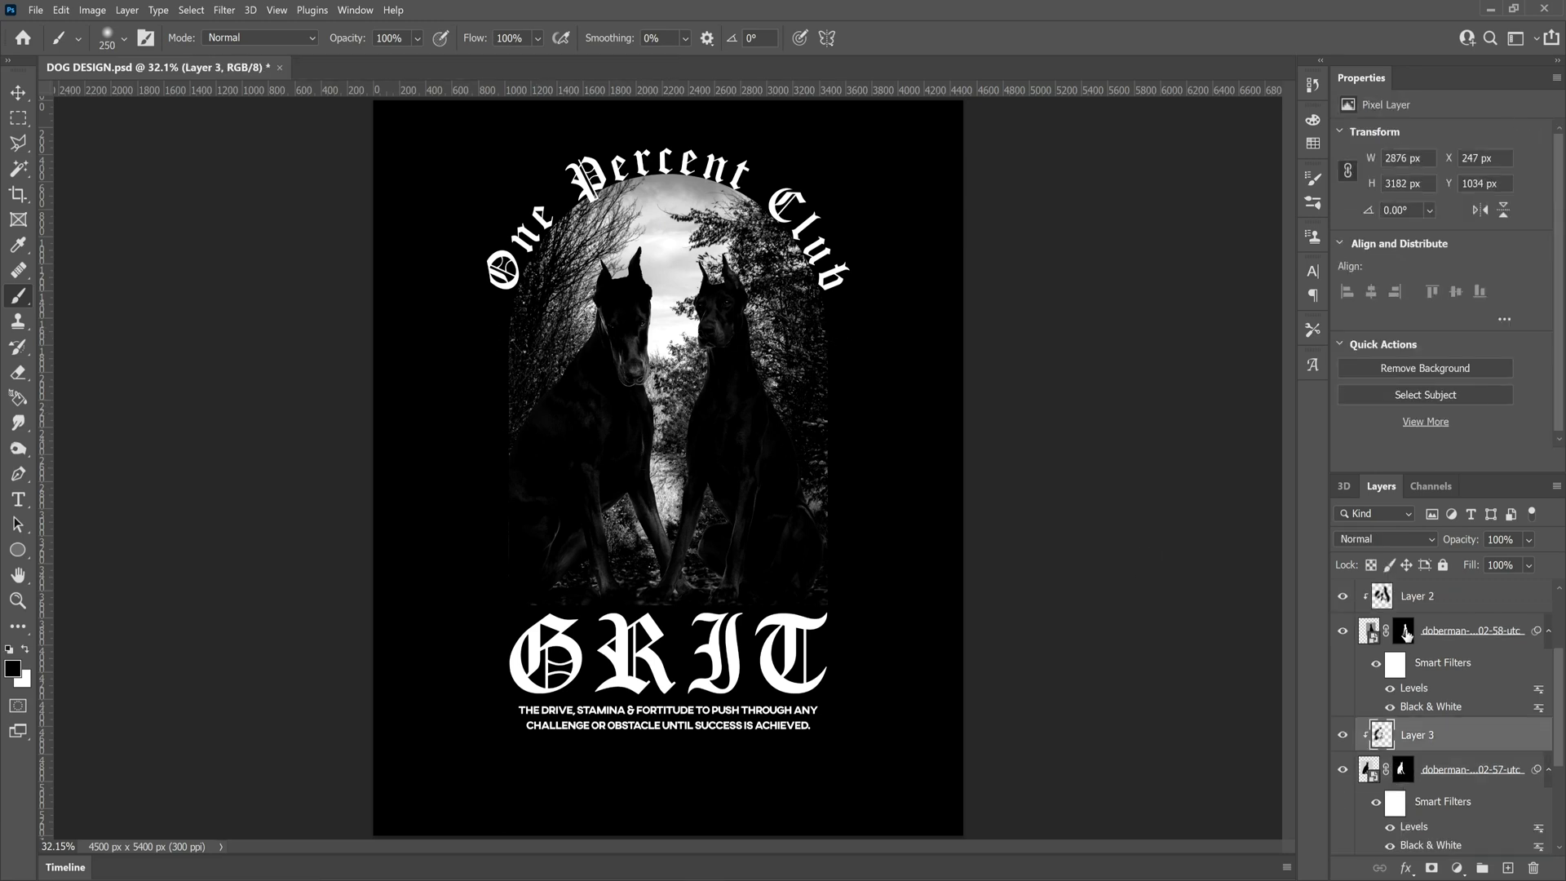
{"action": "left_click", "coordinate": [1405, 631]}
{"action": "key", "text": "alt+bracketright"}
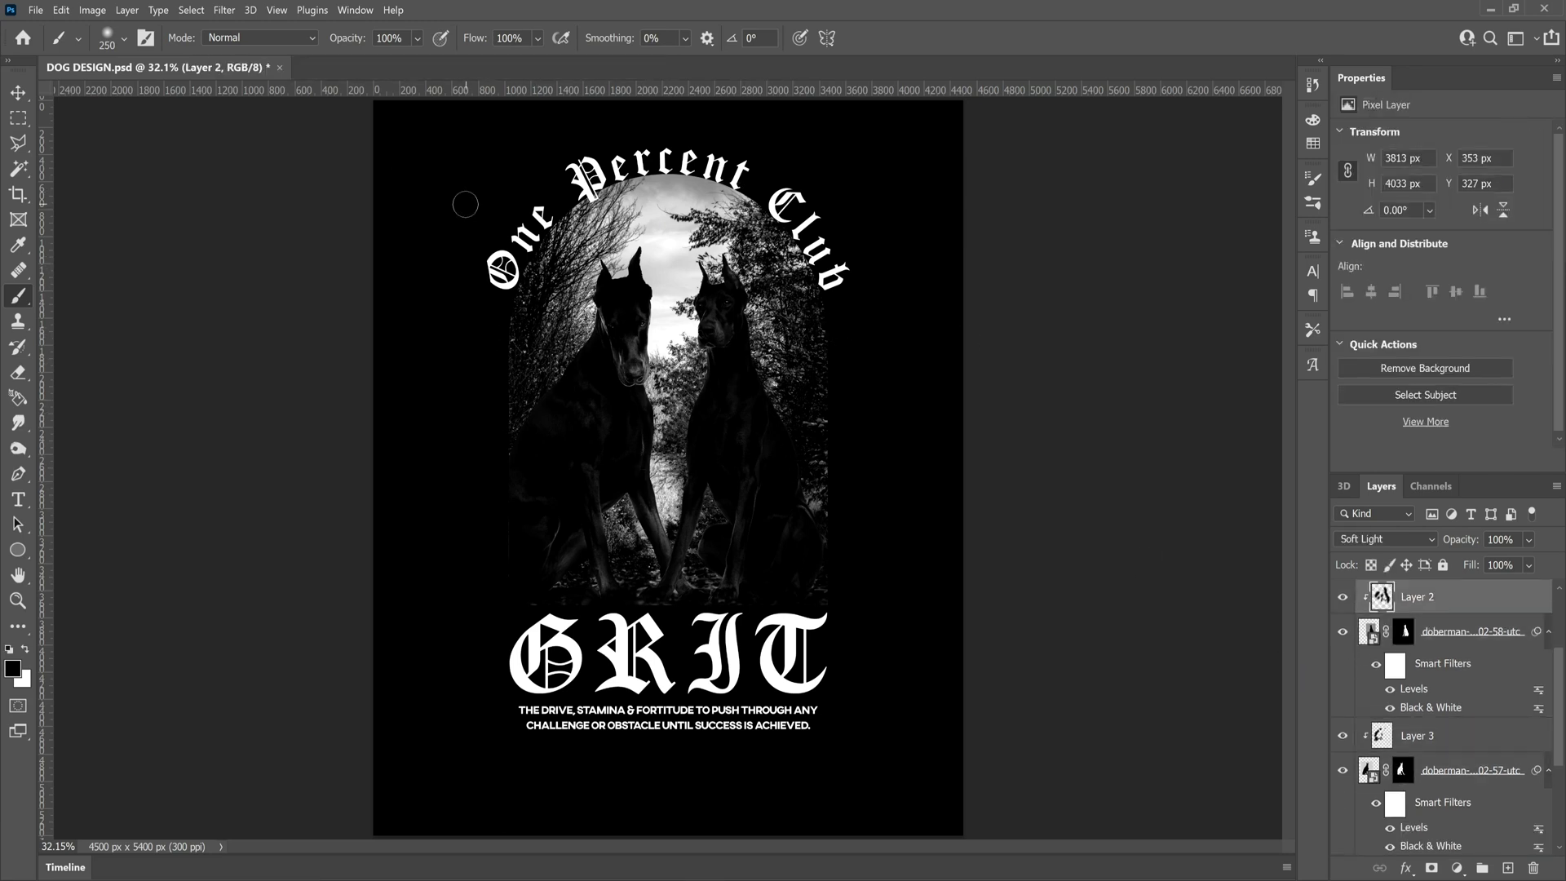
- Move the curved "One Percent Club" text up to about Y 121 px
{"action": "key", "text": "v"}
{"action": "left_click_drag", "start_coordinate": [614, 170], "coordinate": [614, 159]}
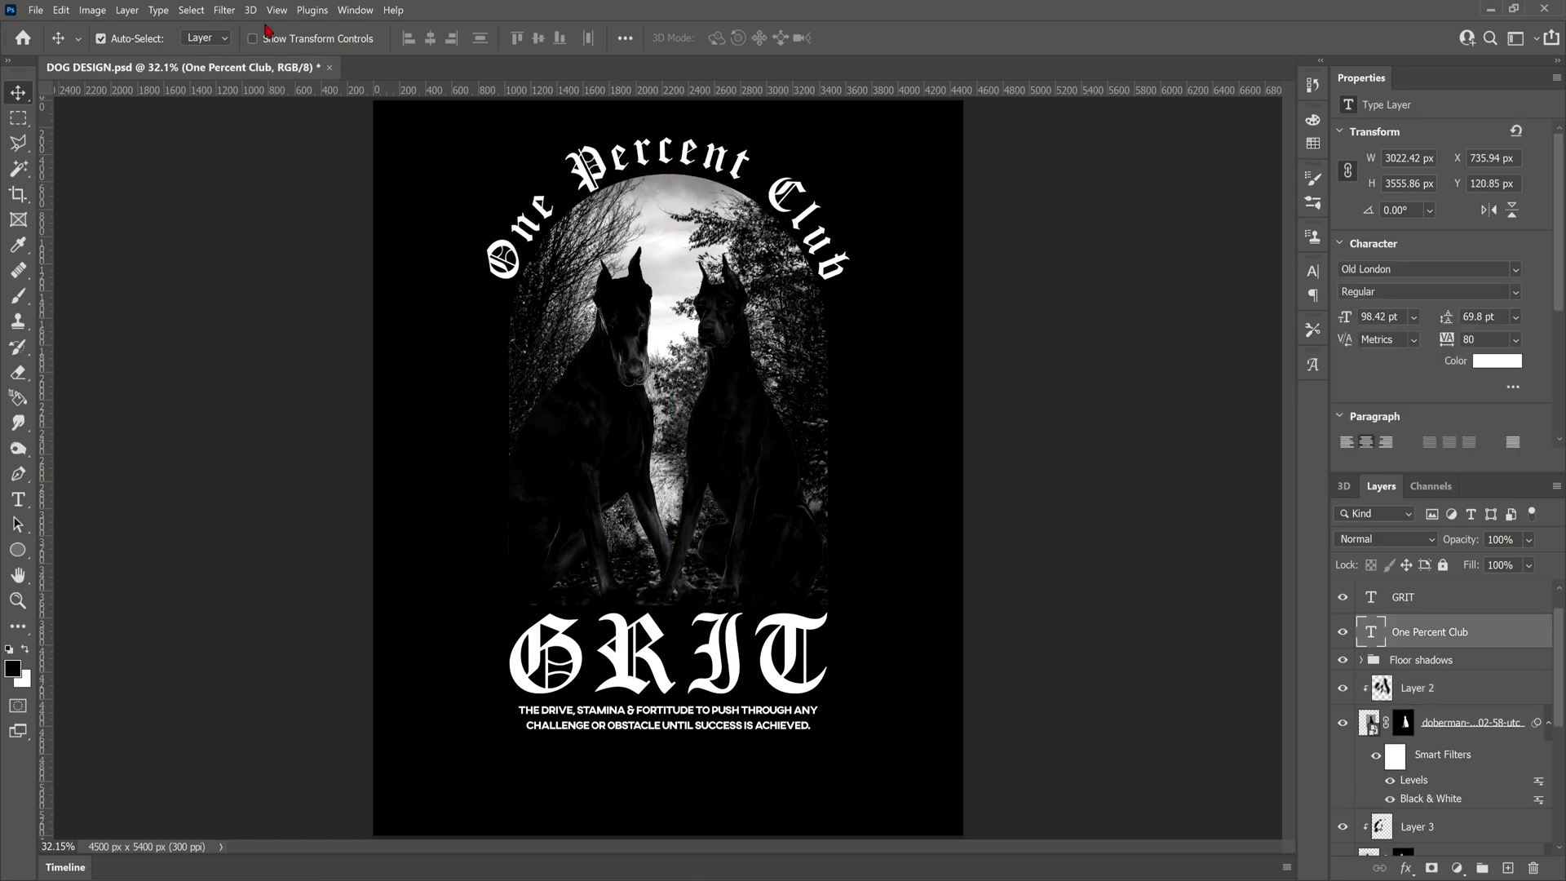
- Adjust the forest background's Levels with input values of 87 black, 0.92 midtone and 211 white
{"action": "scroll", "coordinate": [1433, 734], "scroll_direction": "down", "scroll_amount": 5}
{"action": "double_click", "coordinate": [1430, 793]}
{"action": "left_click_drag", "start_coordinate": [1164, 367], "coordinate": [1156, 368]}
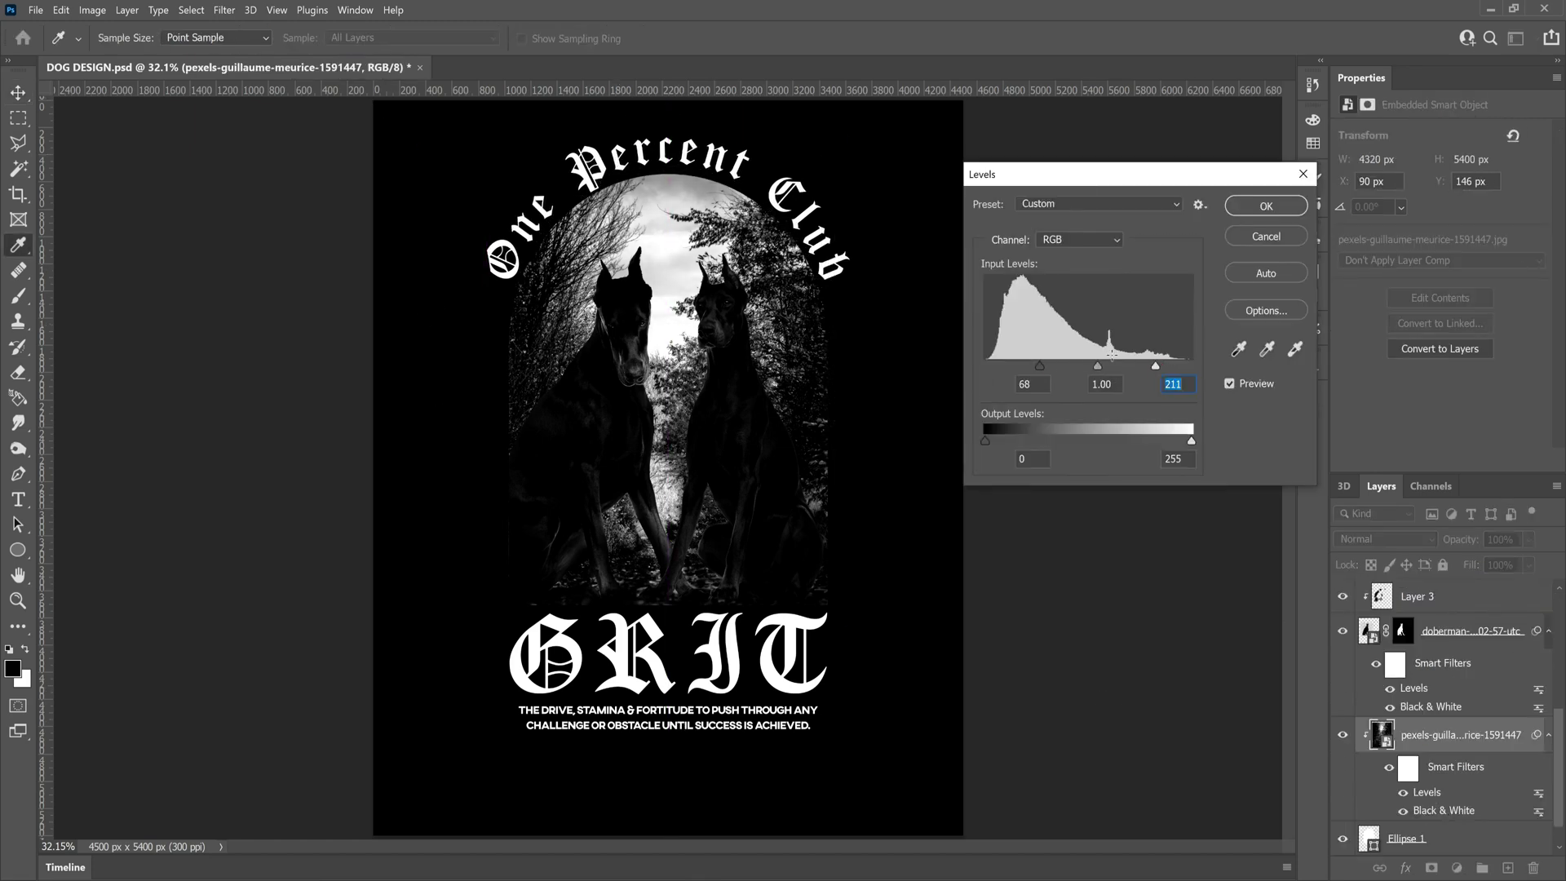
{"action": "left_click_drag", "start_coordinate": [1050, 371], "coordinate": [1109, 372]}
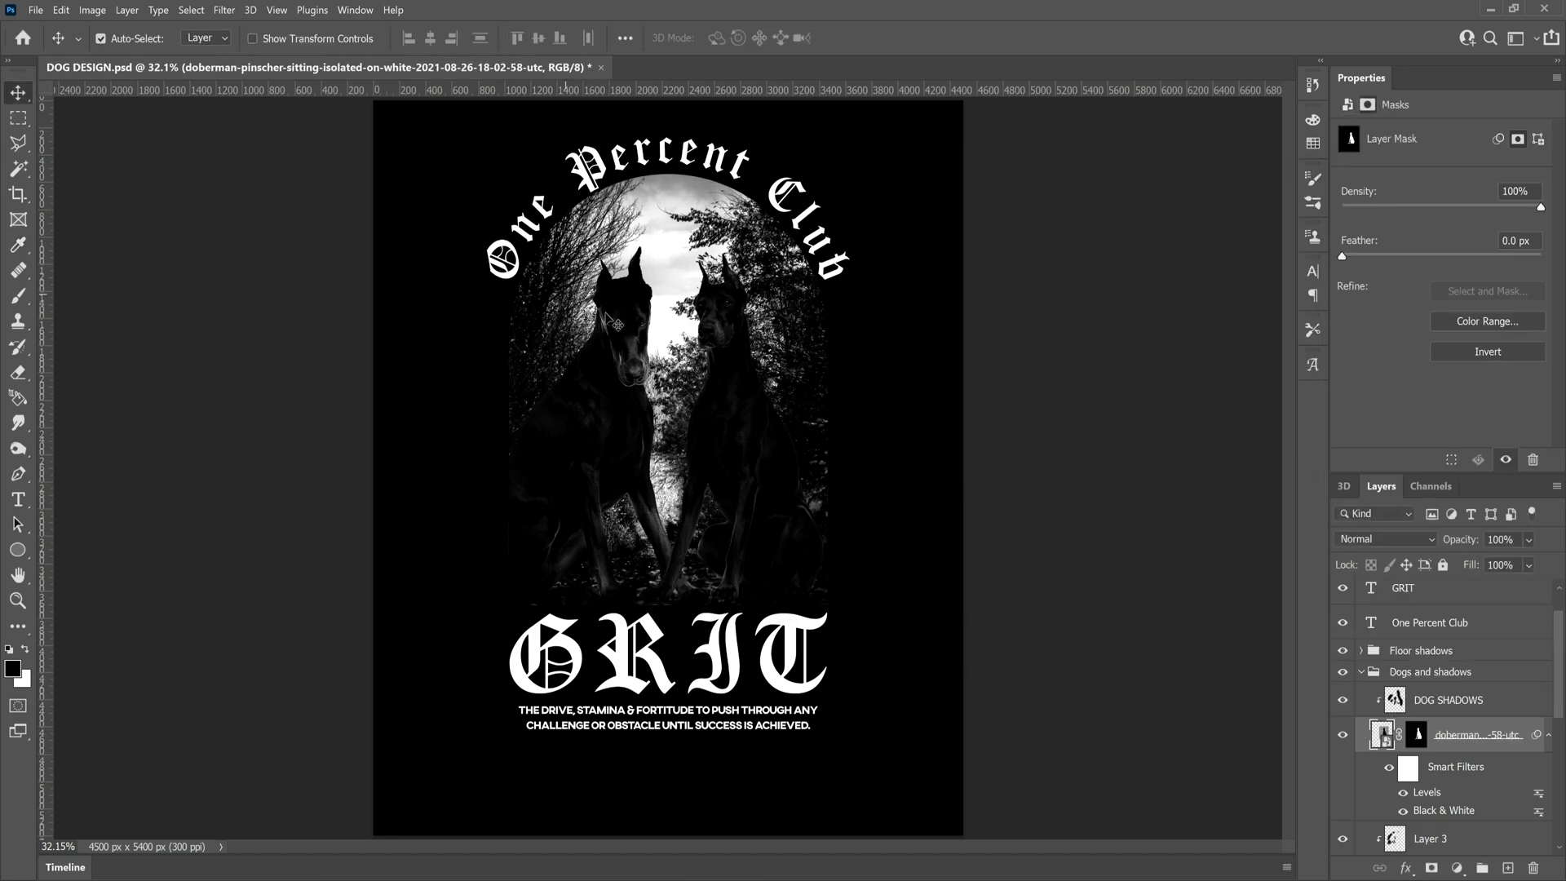
- Duplicate the arch shape layer above the Dogs and shadows group as STROKE, with 0% fill and a white stroke effect
{"action": "scroll", "coordinate": [1440, 766], "scroll_direction": "down", "scroll_amount": 5}
{"action": "left_click", "coordinate": [1440, 769]}
{"action": "key", "text": "ctrl+j"}
{"action": "left_click_drag", "start_coordinate": [1461, 774], "coordinate": [1459, 726]}
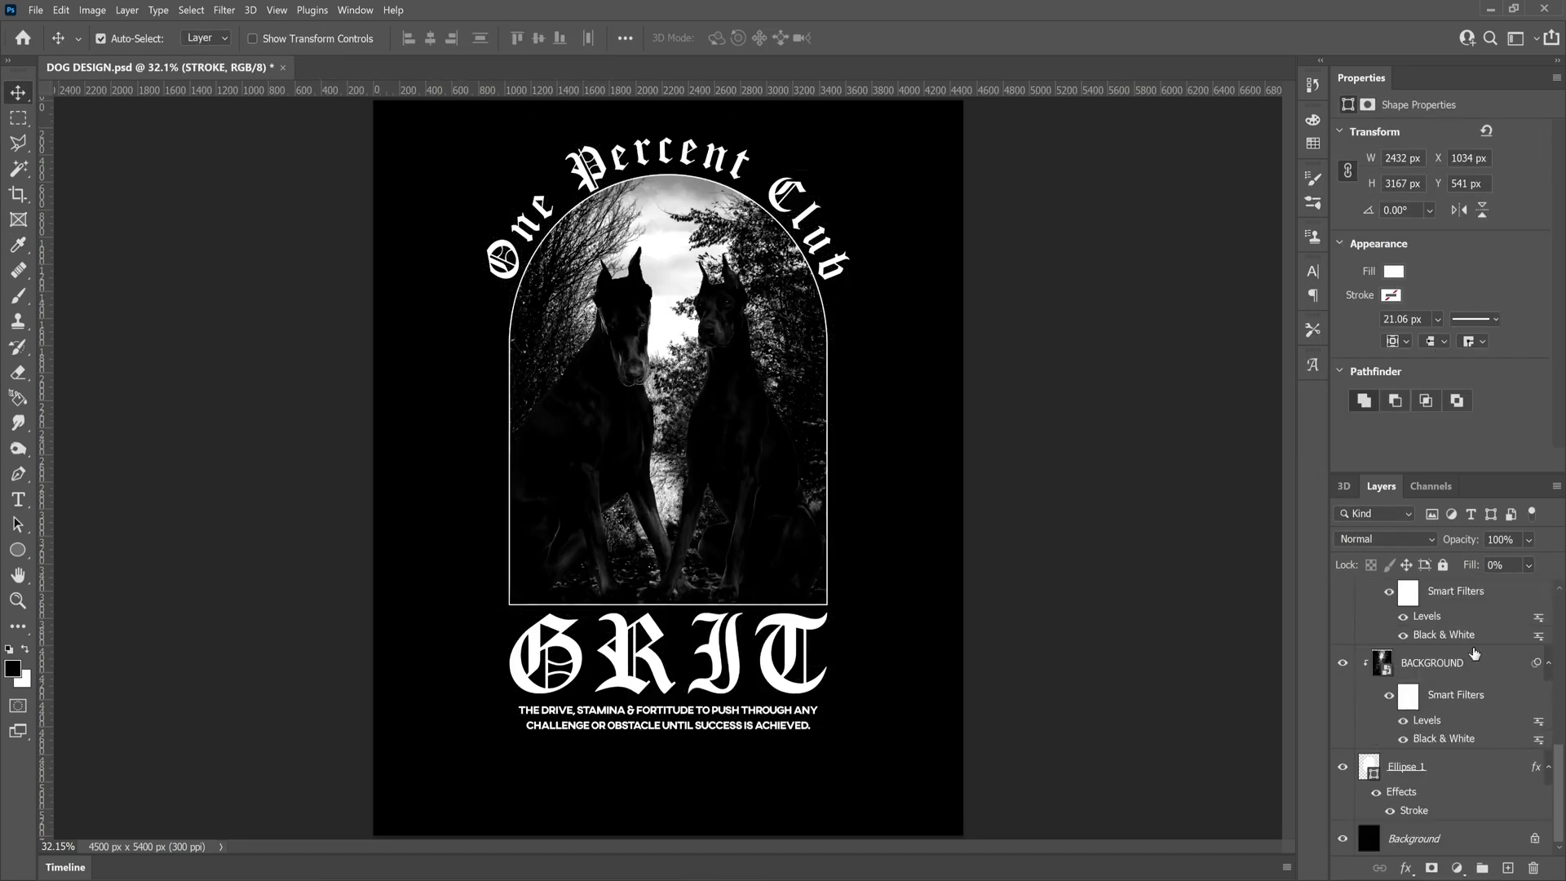
- Clip the new layer to the arch directly above the forest background and ready the Brush with white as foreground
{"action": "scroll", "coordinate": [1468, 766], "scroll_direction": "up", "scroll_amount": 5}
{"action": "scroll", "coordinate": [1468, 767], "scroll_direction": "down", "scroll_amount": 7}
{"action": "scroll", "coordinate": [1468, 767], "scroll_direction": "up", "scroll_amount": 9}
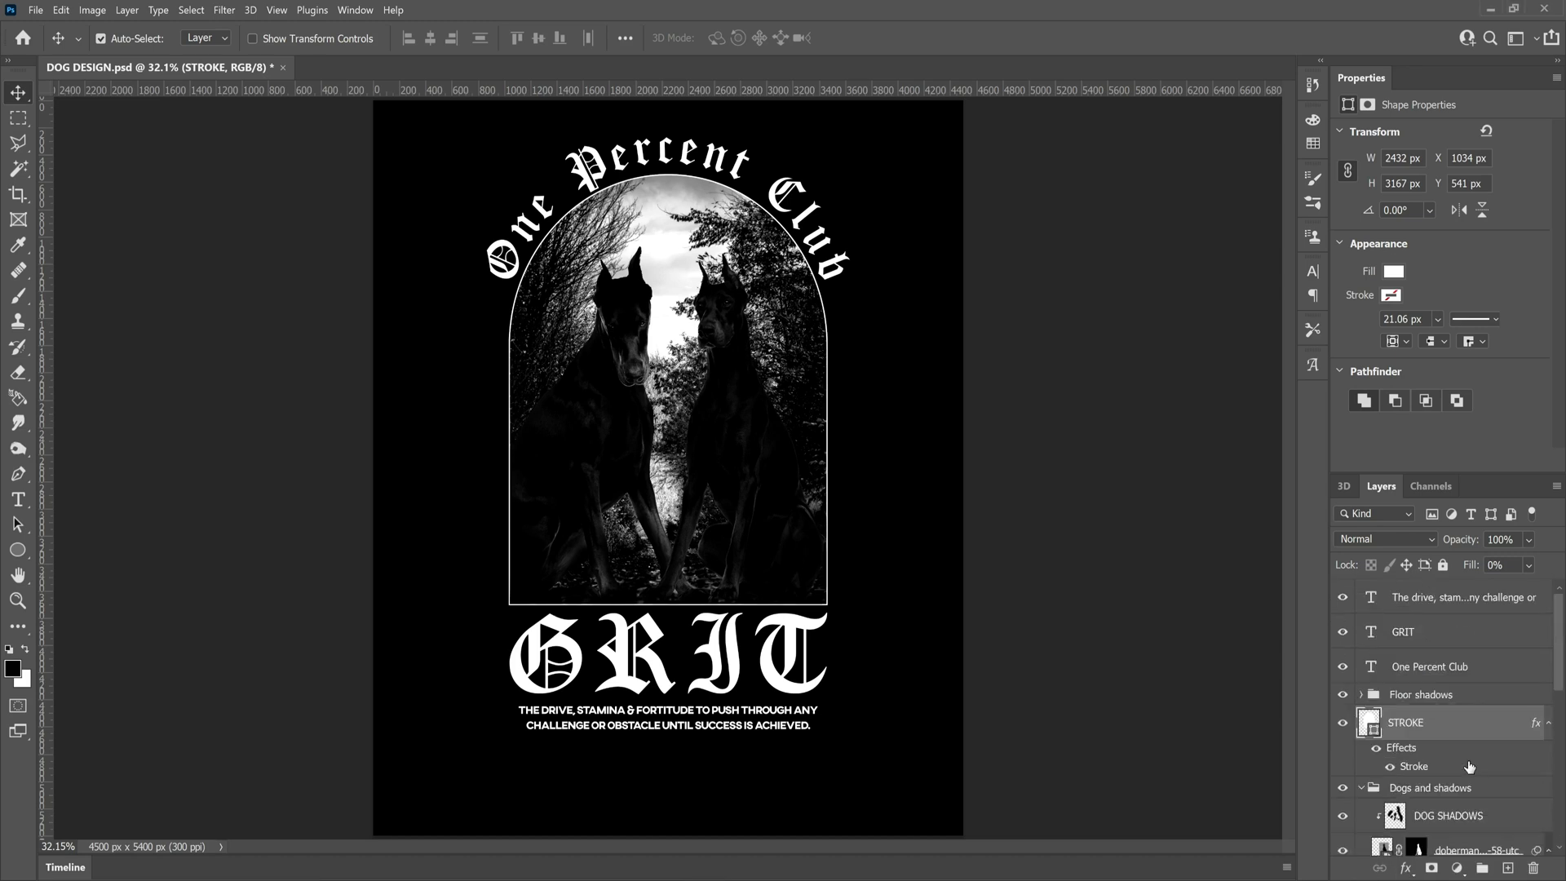
{"action": "left_click", "coordinate": [1448, 716], "text": "alt"}
{"action": "key", "text": "x"}
{"action": "key", "text": "b"}
- Search the brush presets for "mist", then clear the search
{"action": "left_click", "coordinate": [124, 38]}
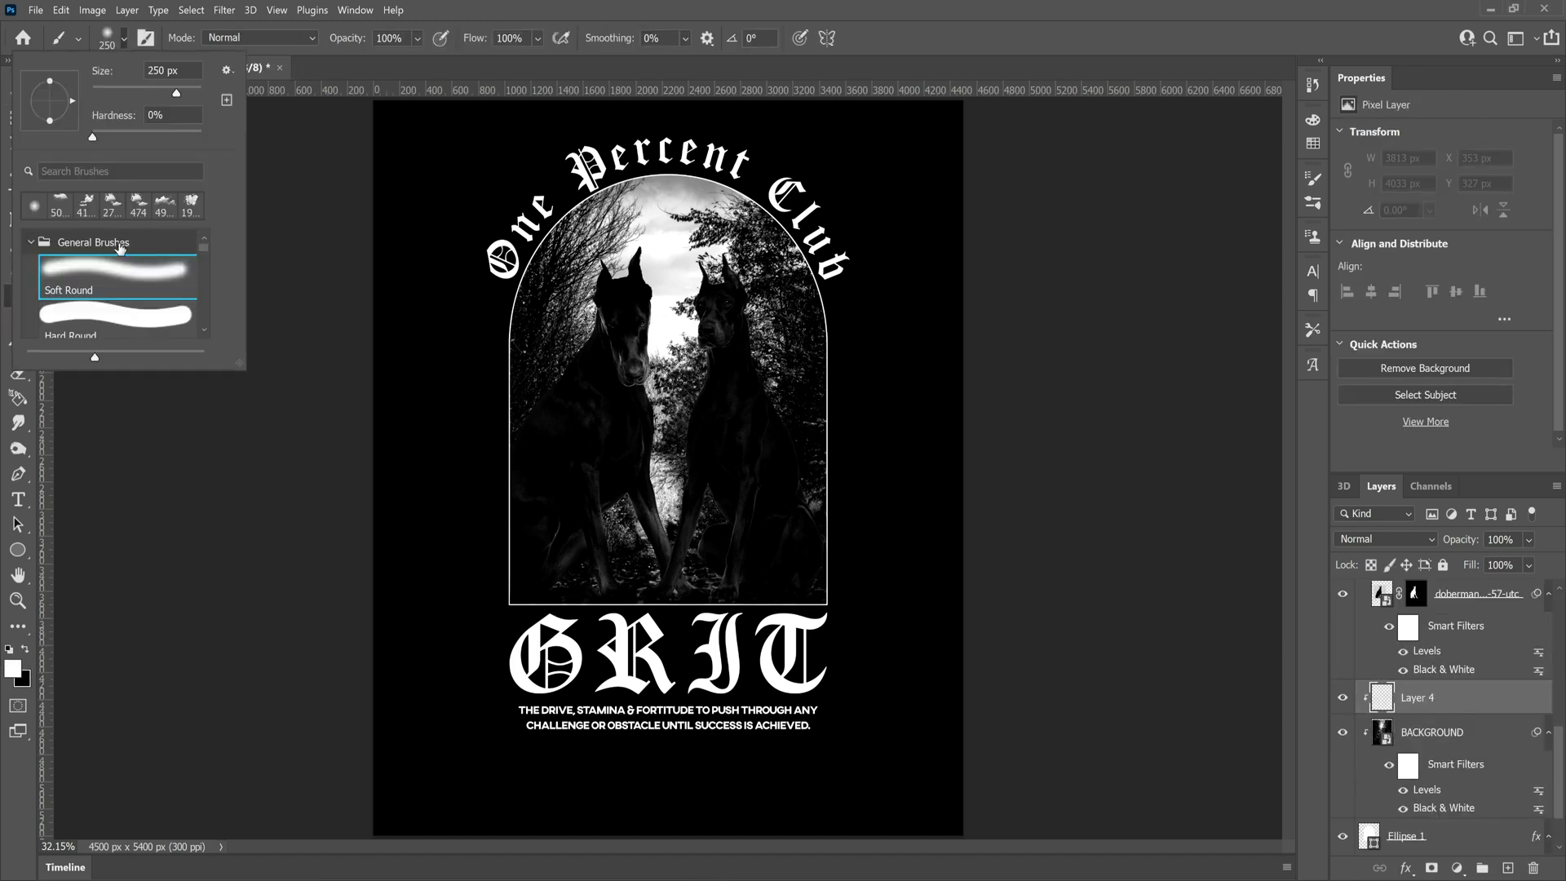
{"action": "scroll", "coordinate": [119, 249], "scroll_direction": "down", "scroll_amount": 5}
{"action": "left_click", "coordinate": [106, 172]}
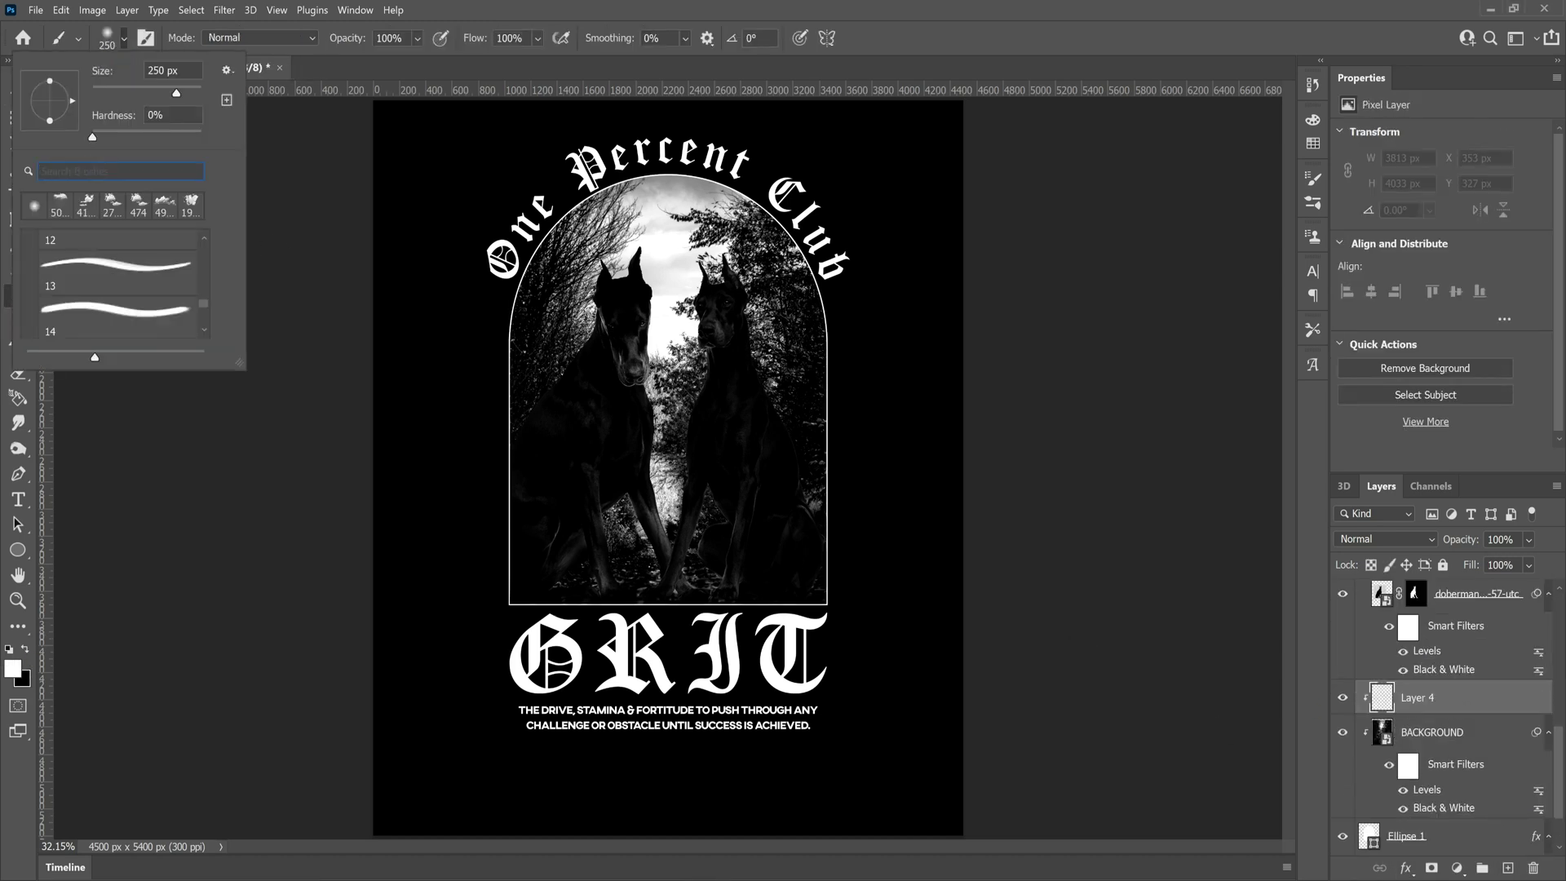
{"action": "type", "text": "mist"}
{"action": "key", "text": "BackSpace"}
{"action": "key", "text": "BackSpace"}
{"action": "key", "text": "BackSpace"}
{"action": "key", "text": "BackSpace"}
- Reduce the brush preview size and browse the presets for a mist brush
{"action": "left_click_drag", "start_coordinate": [95, 357], "coordinate": [108, 357]}
{"action": "left_click_drag", "start_coordinate": [204, 255], "coordinate": [204, 346]}
{"action": "left_click_drag", "start_coordinate": [108, 357], "coordinate": [81, 357]}
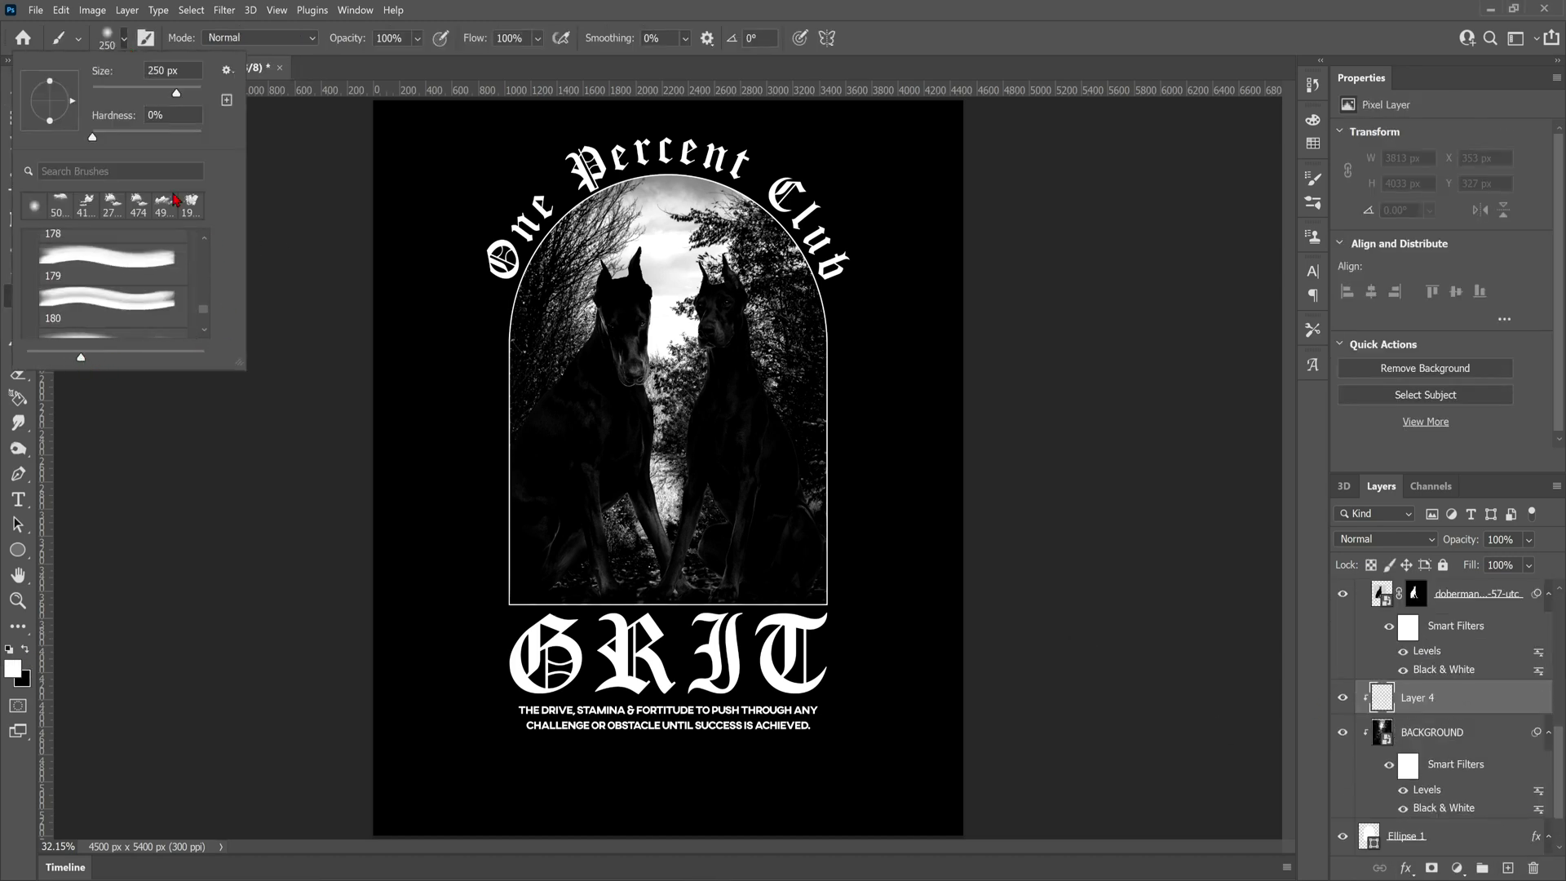
{"action": "left_click", "coordinate": [228, 71]}
{"action": "left_click", "coordinate": [229, 71]}
{"action": "left_click", "coordinate": [124, 38]}
{"action": "left_click", "coordinate": [124, 38]}
{"action": "scroll", "coordinate": [141, 319], "scroll_direction": "down", "scroll_amount": 4}
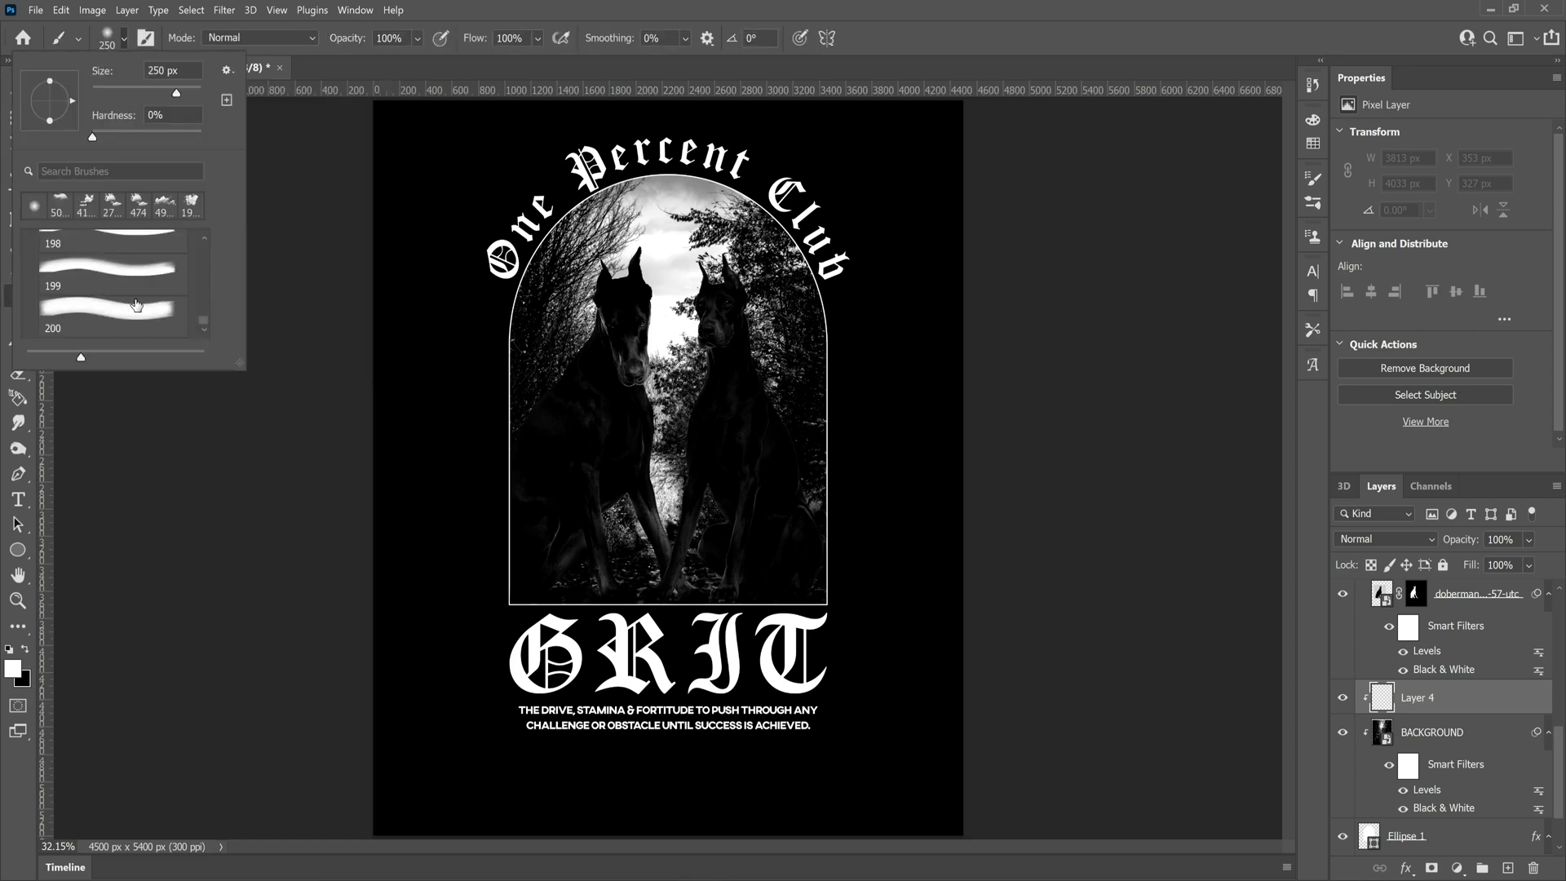
- Try stamping a white mist brush about 2500 px wide over the lower part of the arch, then undo it
{"action": "scroll", "coordinate": [141, 324], "scroll_direction": "up", "scroll_amount": 15}
{"action": "scroll", "coordinate": [141, 322], "scroll_direction": "down", "scroll_amount": 2}
{"action": "left_click", "coordinate": [142, 320]}
{"action": "left_click", "coordinate": [670, 467]}
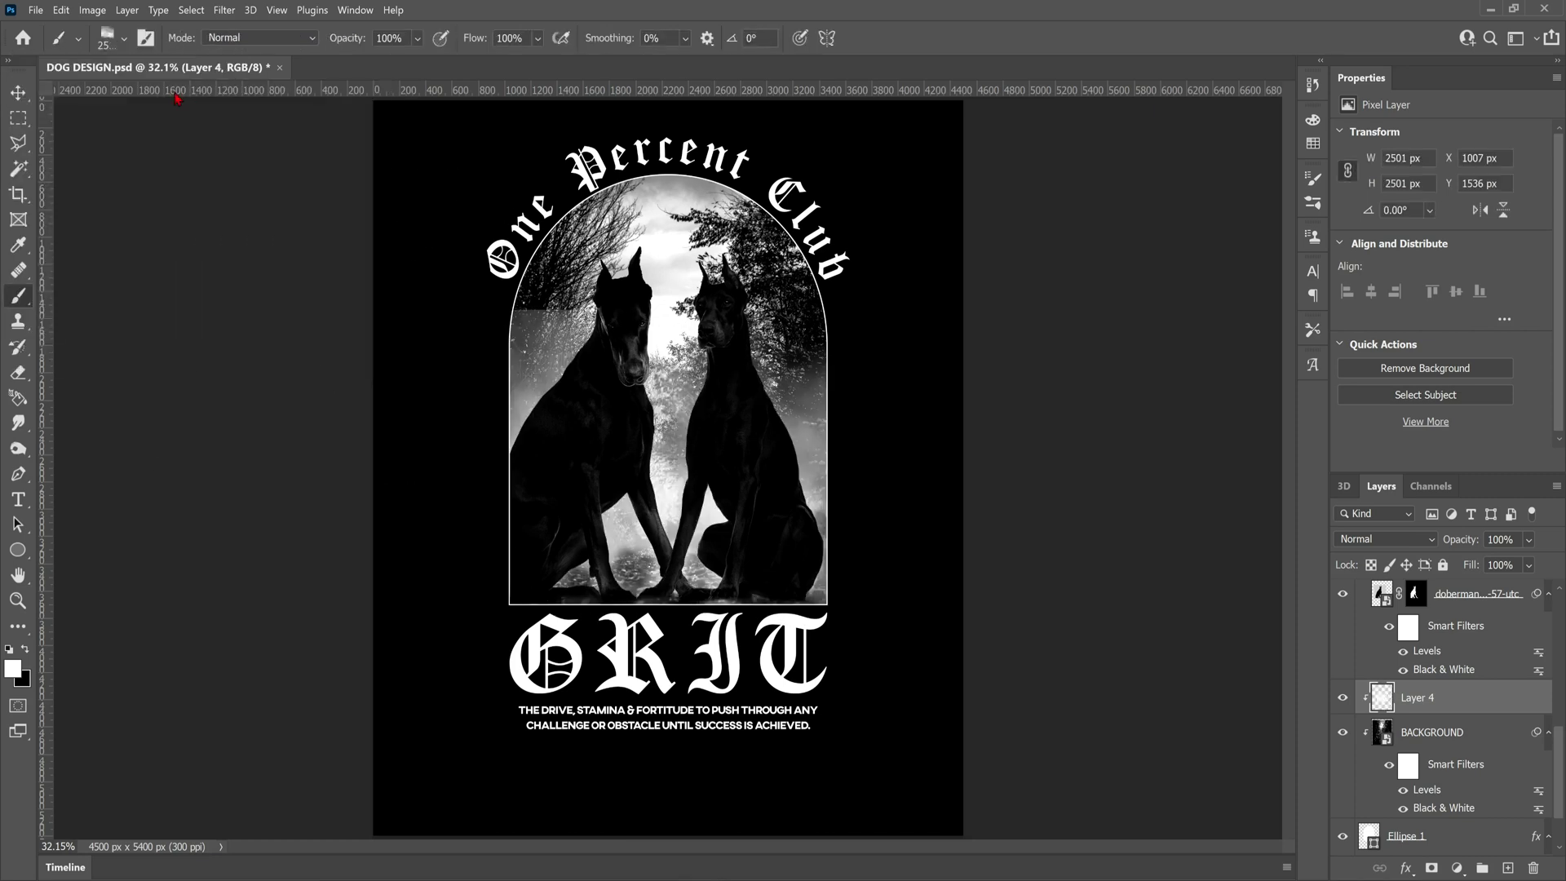
{"action": "key", "text": "ctrl+z"}
- Stamp white mist about 2500 px wide behind the dogs' upper bodies with another mist preset and set the layer's opacity to 70%
{"action": "left_click", "coordinate": [124, 38]}
{"action": "left_click", "coordinate": [122, 316]}
{"action": "scroll", "coordinate": [123, 301], "scroll_direction": "down", "scroll_amount": 1}
{"action": "left_click", "coordinate": [122, 292]}
{"action": "left_click", "coordinate": [666, 299]}
{"action": "left_click", "coordinate": [18, 93]}
{"action": "left_click_drag", "start_coordinate": [1528, 539], "coordinate": [1509, 558]}
- Add a new layer named MIST above the Dogs and shadows group and rename the clipped Layer 4 as MIST
{"action": "scroll", "coordinate": [1431, 718], "scroll_direction": "up", "scroll_amount": 8}
{"action": "left_click", "coordinate": [1430, 739]}
{"action": "left_click", "coordinate": [1507, 868]}
{"action": "left_click_drag", "start_coordinate": [1422, 763], "coordinate": [1419, 730]}
{"action": "double_click", "coordinate": [1408, 747]}
{"action": "type", "text": "MIST"}
{"action": "double_click", "coordinate": [1416, 730]}
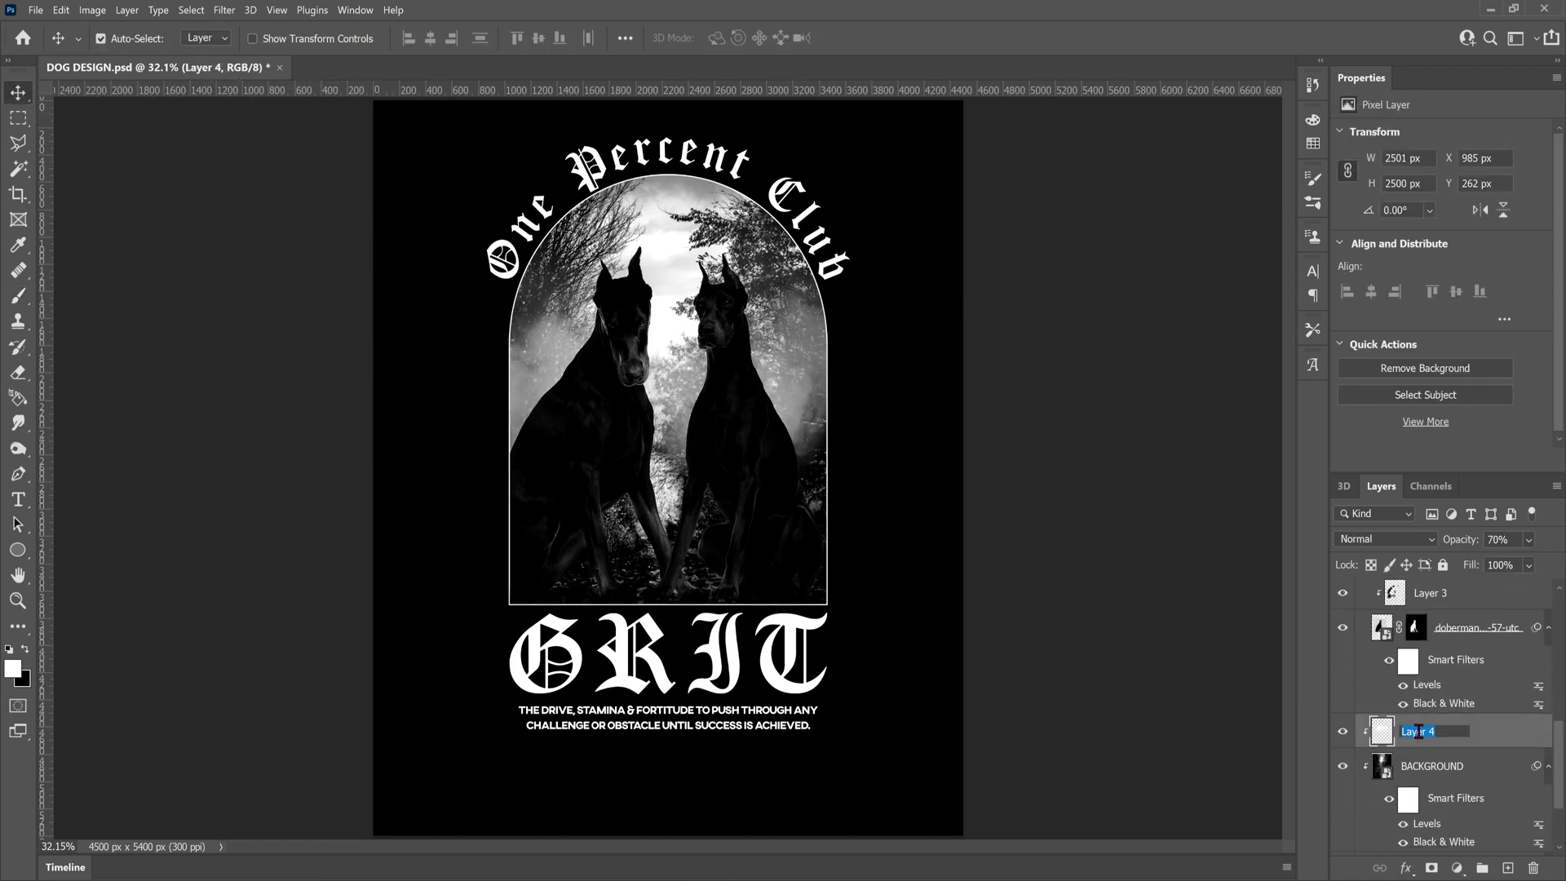
{"action": "type", "text": "MIST"}
{"action": "left_click", "coordinate": [1399, 709]}
- Try stamping mist across the base of the arch on the MIST layer above the dogs, then undo it
{"action": "left_click", "coordinate": [18, 296]}
{"action": "left_click", "coordinate": [124, 38]}
{"action": "left_click", "coordinate": [671, 670]}
{"action": "left_click", "coordinate": [61, 10]}
{"action": "left_click", "coordinate": [75, 29]}
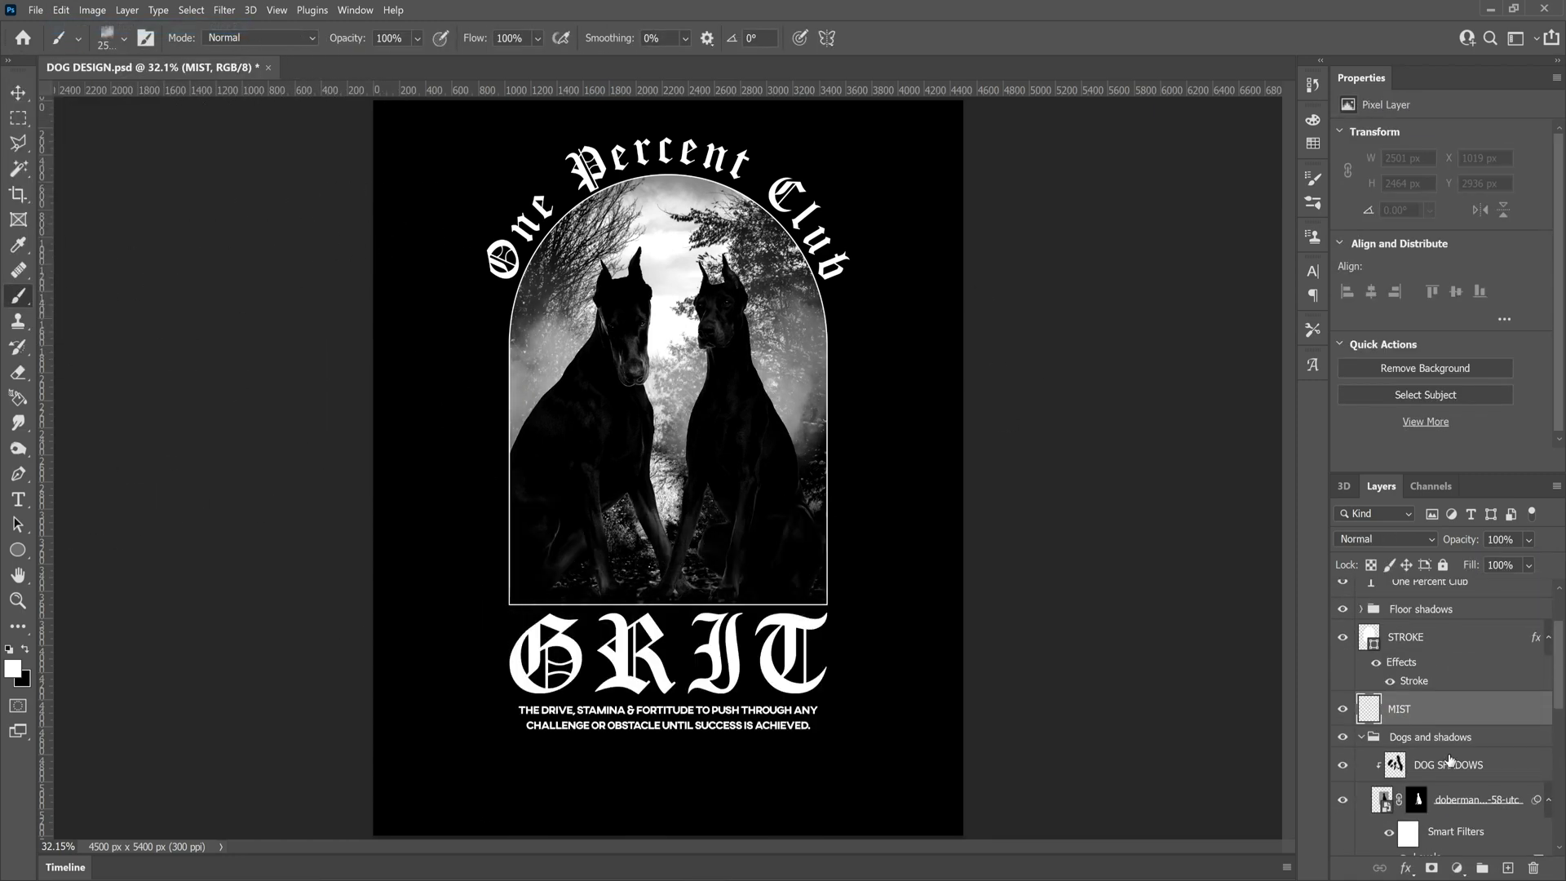
- Load the Ellipse 1 arch shape as a selection while keeping the MIST layer above the dogs active
{"action": "scroll", "coordinate": [1471, 724], "scroll_direction": "down", "scroll_amount": 10}
{"action": "left_click", "coordinate": [1370, 769], "text": "ctrl"}
{"action": "left_click_drag", "start_coordinate": [1558, 780], "coordinate": [1557, 654]}
- Try stamping 2500 px mist presets along the base of the selected arch, then undo the stamp
{"action": "left_click", "coordinate": [670, 662]}
{"action": "left_click", "coordinate": [124, 39]}
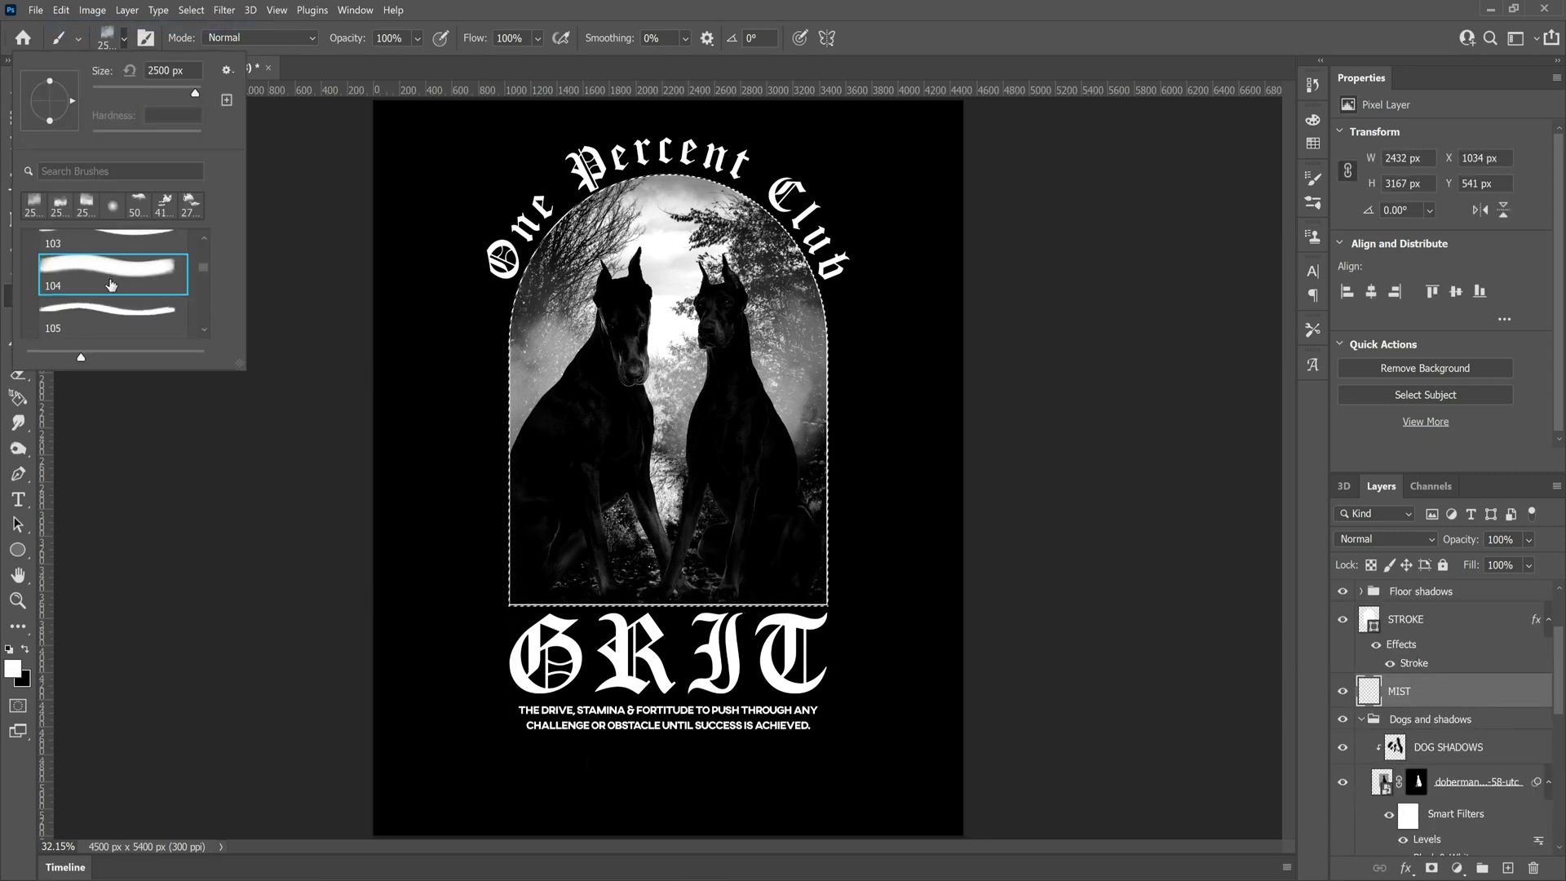
{"action": "left_click", "coordinate": [112, 317]}
{"action": "left_click", "coordinate": [670, 662]}
{"action": "left_click", "coordinate": [61, 10]}
{"action": "left_click", "coordinate": [75, 29]}
- Move the MIST layer above the Floor shadows group, directly beneath the One Percent Club text
{"action": "scroll", "coordinate": [1419, 722], "scroll_direction": "up", "scroll_amount": 3}
{"action": "left_click", "coordinate": [1431, 660]}
{"action": "left_click_drag", "start_coordinate": [1427, 760], "coordinate": [1428, 653]}
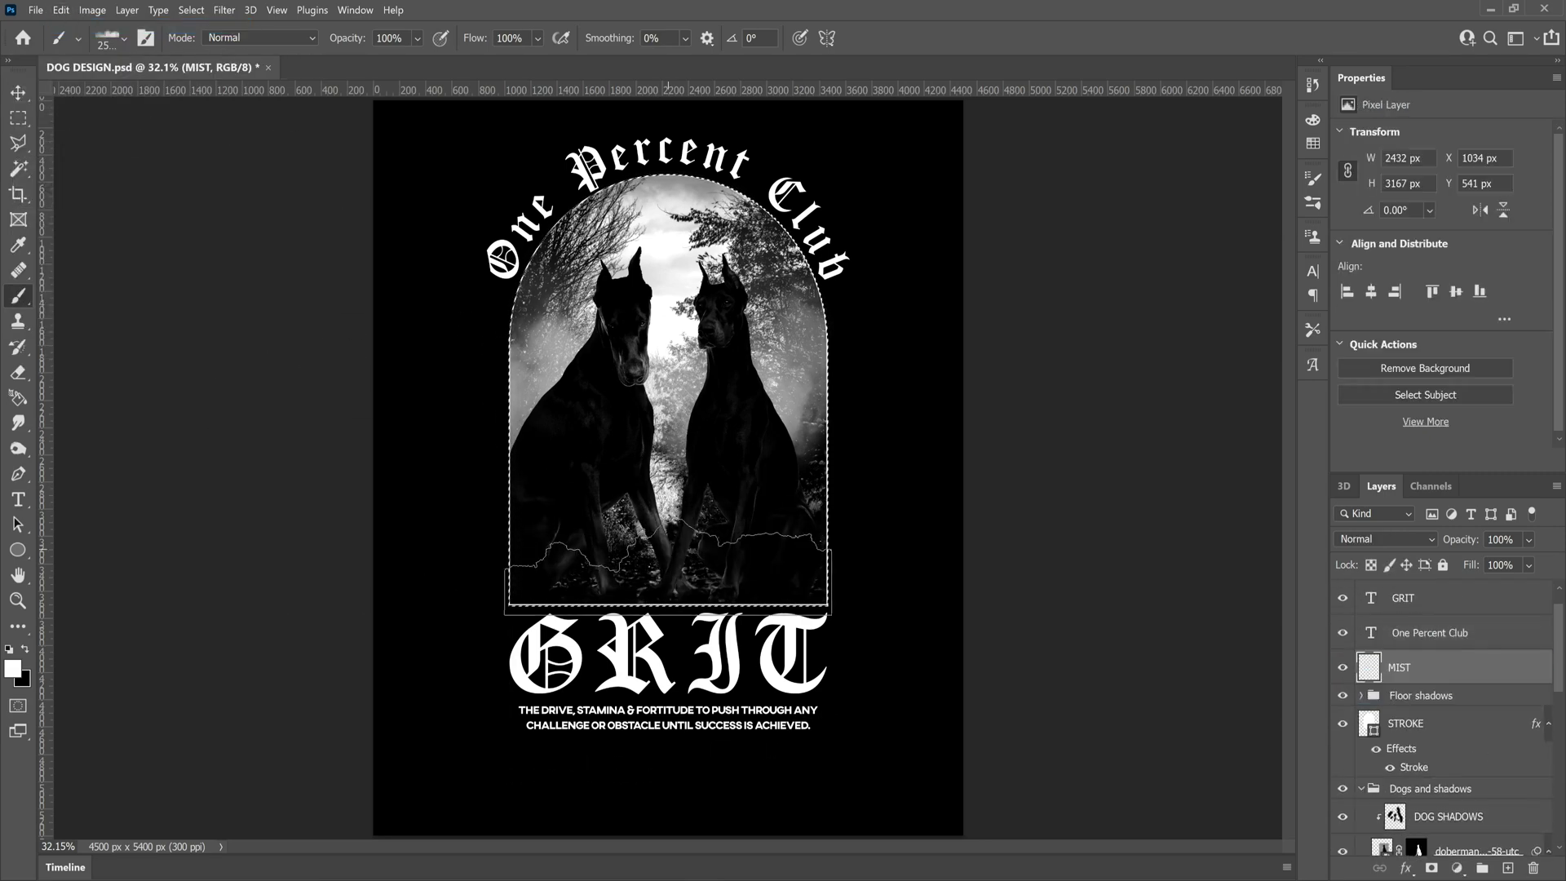
- Stamp white mist over the dogs' feet inside the arch selection and set the layer's opacity to 75%
{"action": "left_click", "coordinate": [670, 653]}
{"action": "left_click", "coordinate": [18, 93]}
{"action": "left_click", "coordinate": [1528, 539]}
{"action": "left_click_drag", "start_coordinate": [1556, 563], "coordinate": [1536, 564]}
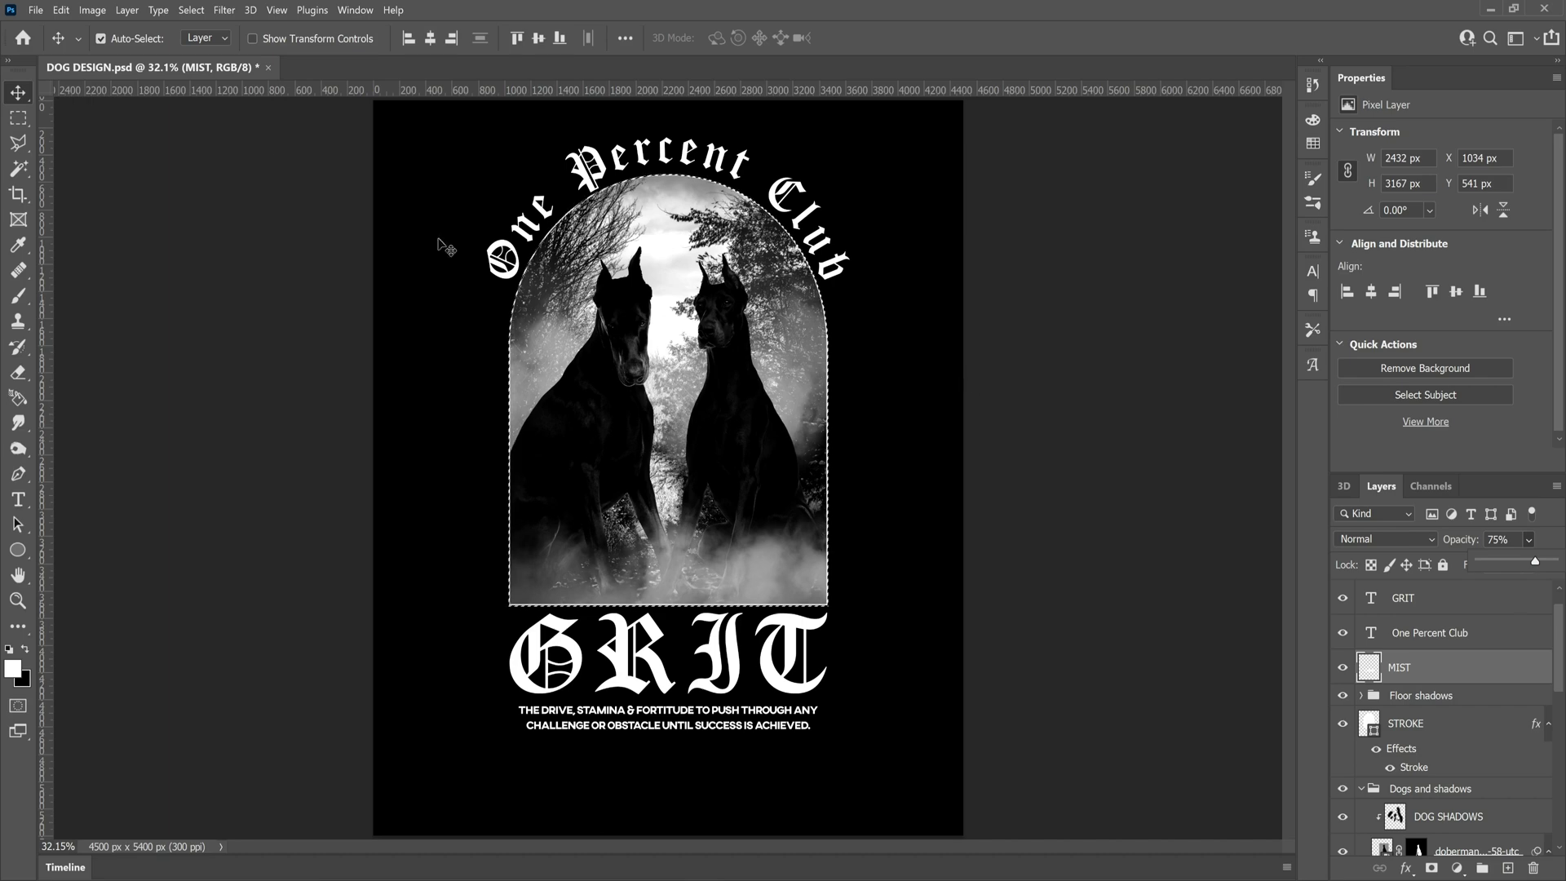
- Add another layer named MIST above the background's mist layer and clip it to the arch
{"action": "scroll", "coordinate": [1444, 724], "scroll_direction": "down", "scroll_amount": 10}
{"action": "left_click", "coordinate": [1427, 626]}
{"action": "left_click", "coordinate": [1508, 868]}
{"action": "double_click", "coordinate": [1404, 697]}
{"action": "type", "text": "MIST"}
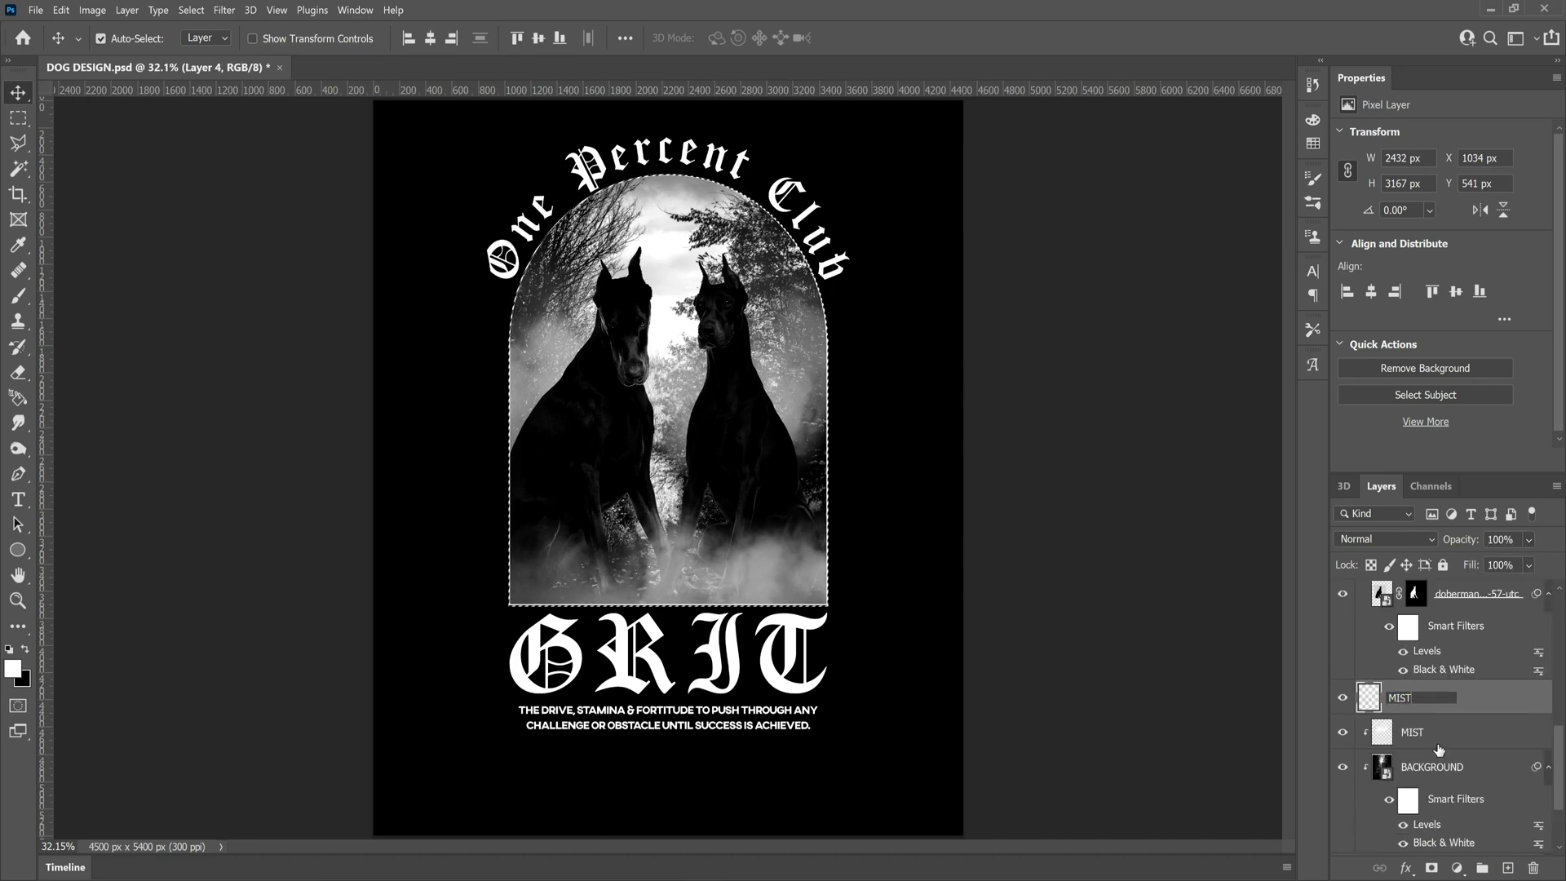
{"action": "left_click", "coordinate": [1427, 715], "text": "alt"}
- Try stamping mist at the top of the arch with a 1955 px preset rotated to -54°, then undo it
{"action": "left_click", "coordinate": [18, 296]}
{"action": "left_click", "coordinate": [124, 39]}
{"action": "scroll", "coordinate": [102, 279], "scroll_direction": "down", "scroll_amount": 2}
{"action": "left_click", "coordinate": [113, 265]}
{"action": "scroll", "coordinate": [131, 293], "scroll_direction": "down", "scroll_amount": 2}
{"action": "left_click", "coordinate": [113, 271]}
{"action": "left_click_drag", "start_coordinate": [72, 101], "coordinate": [63, 118]}
{"action": "left_click_drag", "start_coordinate": [195, 93], "coordinate": [188, 93]}
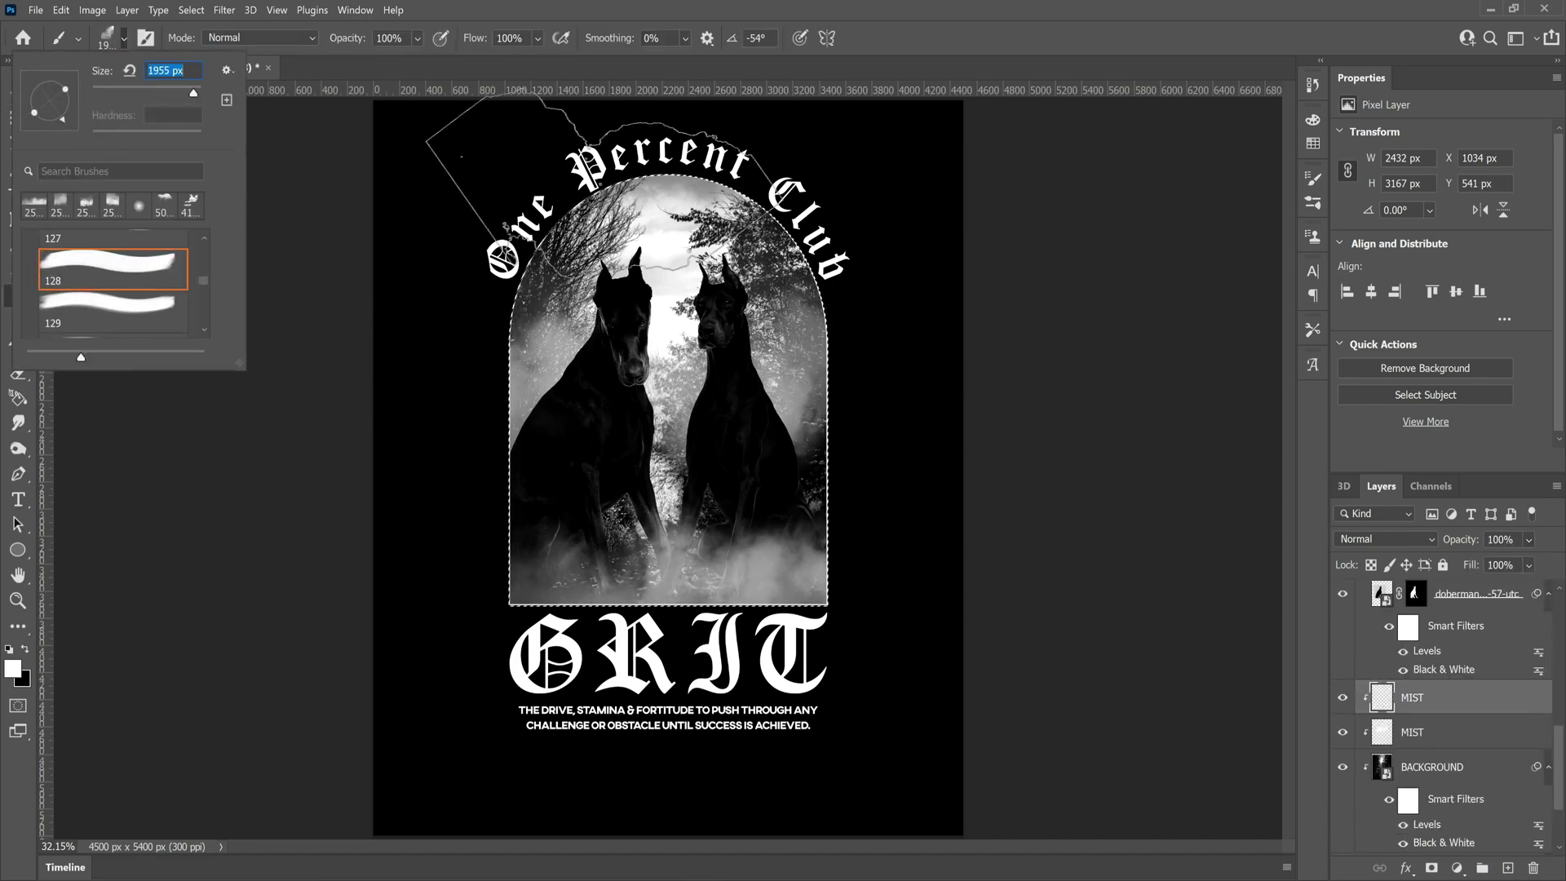
{"action": "left_click", "coordinate": [653, 193]}
{"action": "key", "text": "ctrl+z"}
- Stamp mist across the top of the arch with a 2500 px preset rotated to -166°
{"action": "left_click", "coordinate": [123, 38]}
{"action": "scroll", "coordinate": [112, 281], "scroll_direction": "down", "scroll_amount": 1}
{"action": "left_click", "coordinate": [112, 273]}
{"action": "left_click_drag", "start_coordinate": [71, 100], "coordinate": [31, 106]}
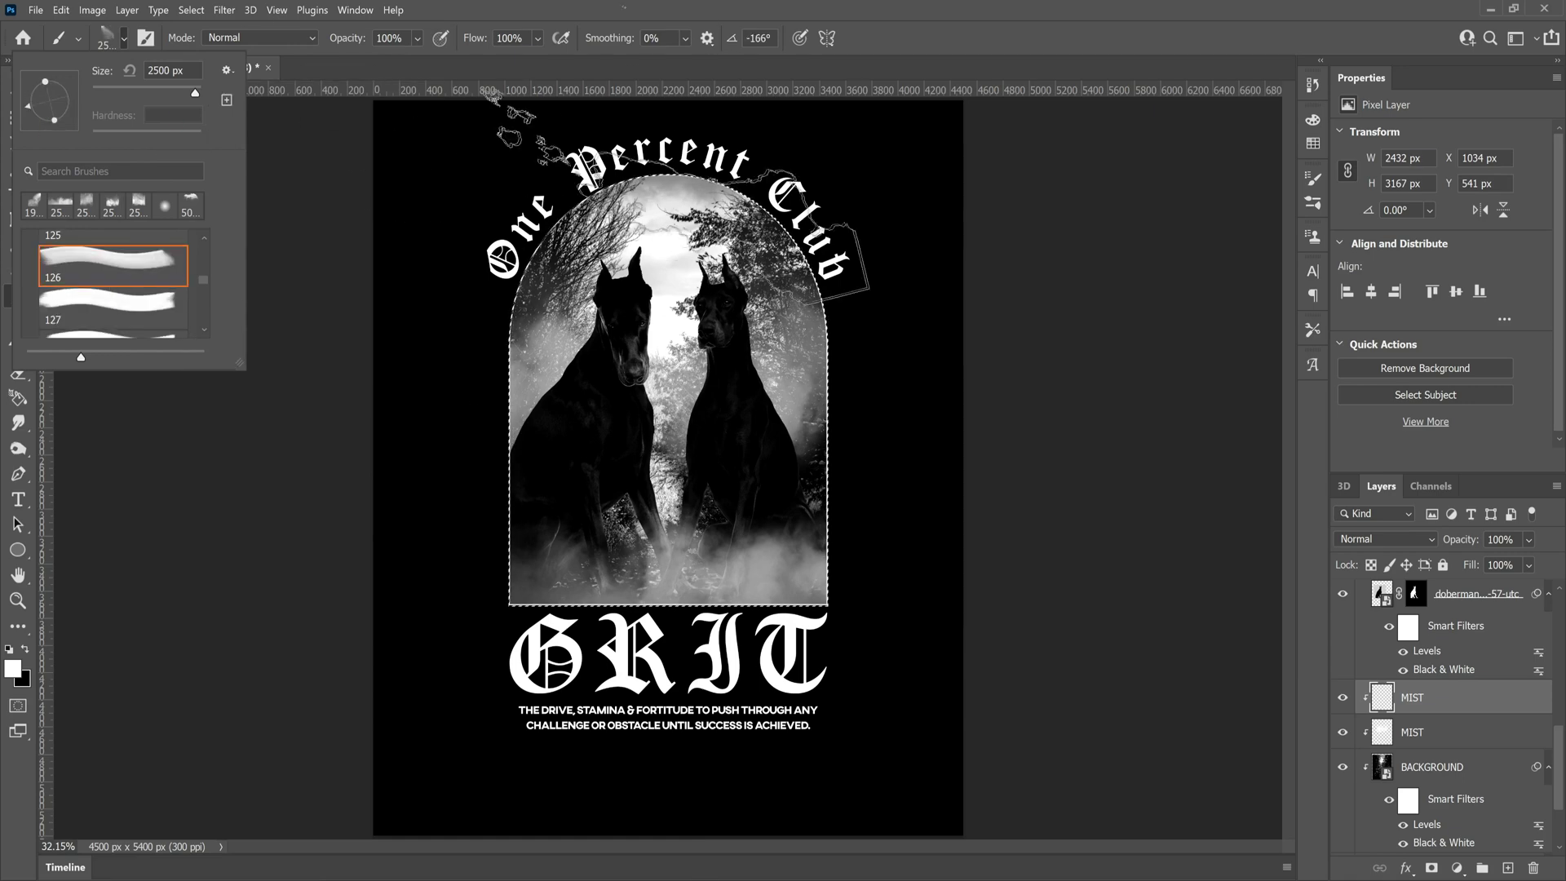
{"action": "left_click", "coordinate": [632, 155]}
{"action": "key", "text": "v"}
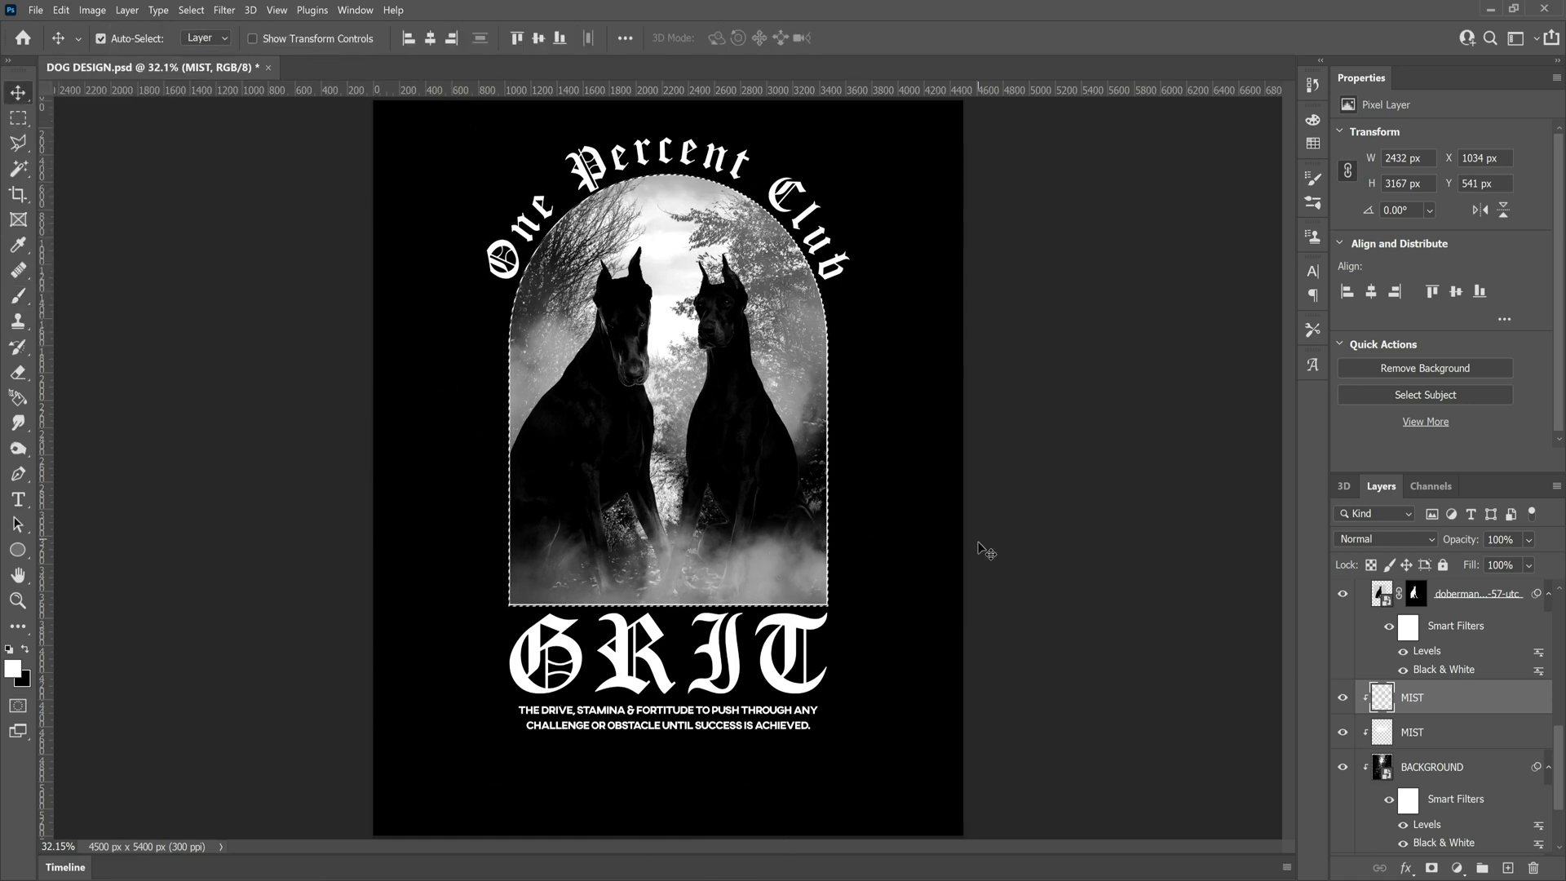
- Set the right Doberman's Levels output range to 7 and 144
{"action": "scroll", "coordinate": [1486, 763], "scroll_direction": "up", "scroll_amount": 3}
{"action": "double_click", "coordinate": [1486, 758]}
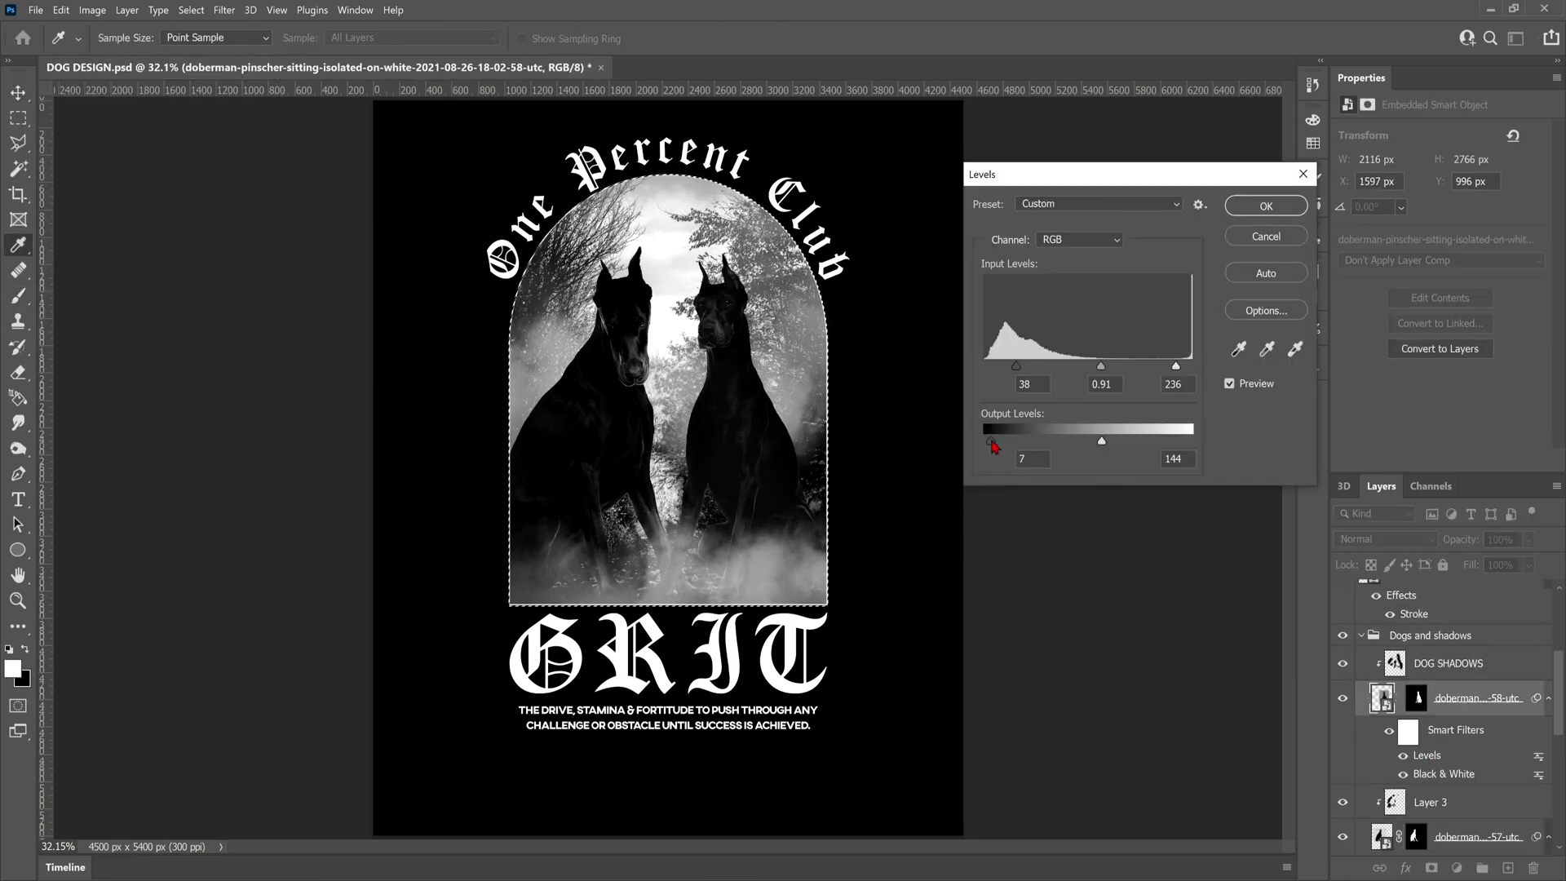
{"action": "key", "text": "Return"}
- Lower the mist layer's opacity and set the forest background's white output level to 157 in Levels
{"action": "left_click_drag", "start_coordinate": [1528, 540], "coordinate": [1516, 564]}
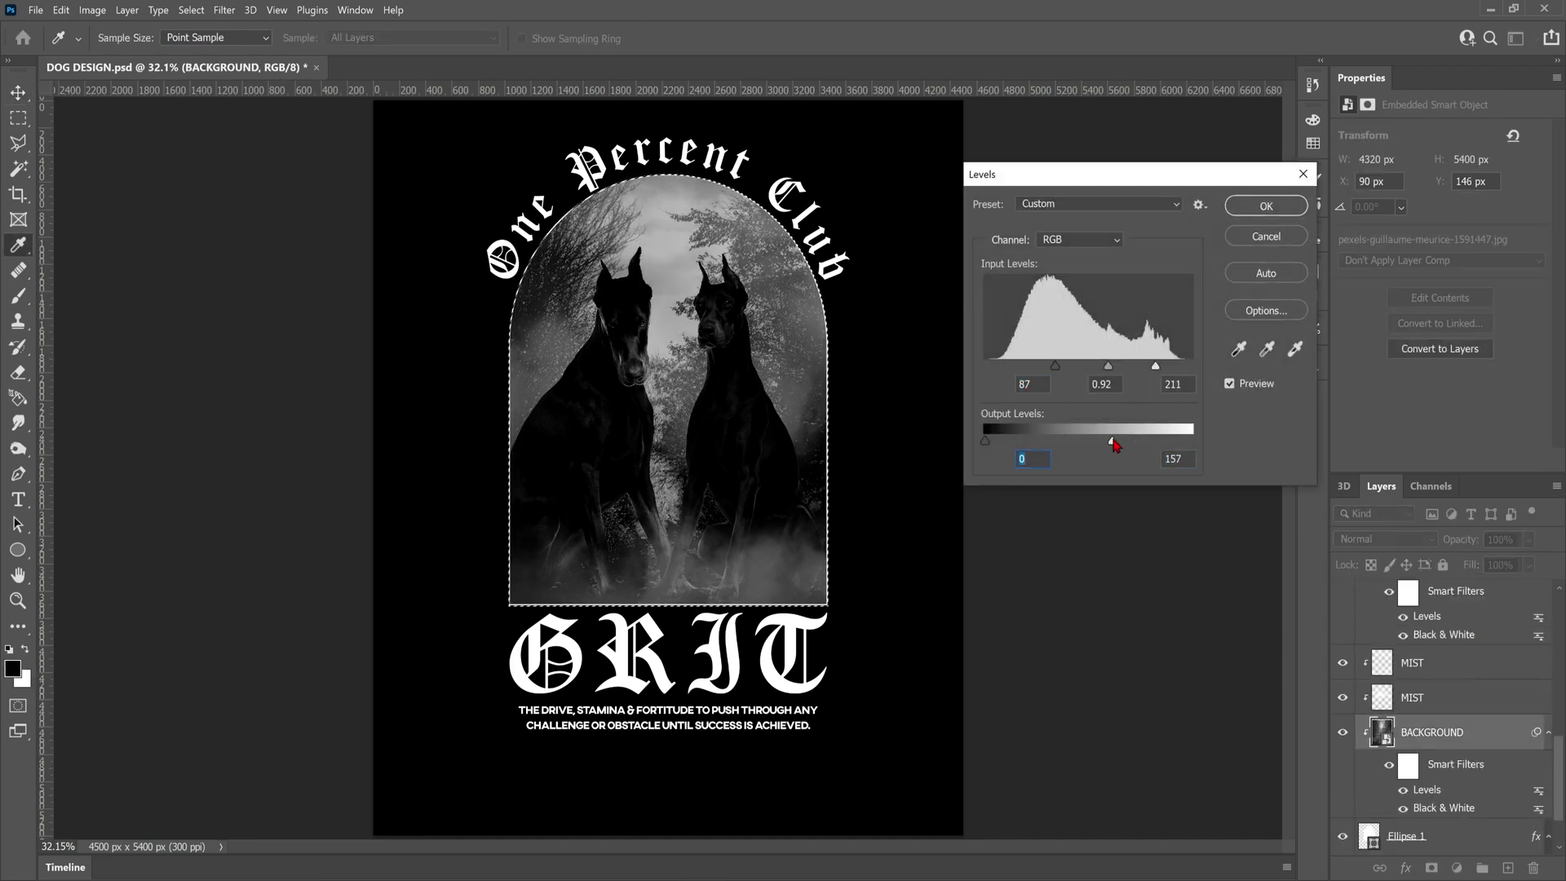
{"action": "key", "text": "Return"}
{"action": "left_click", "coordinate": [191, 10]}
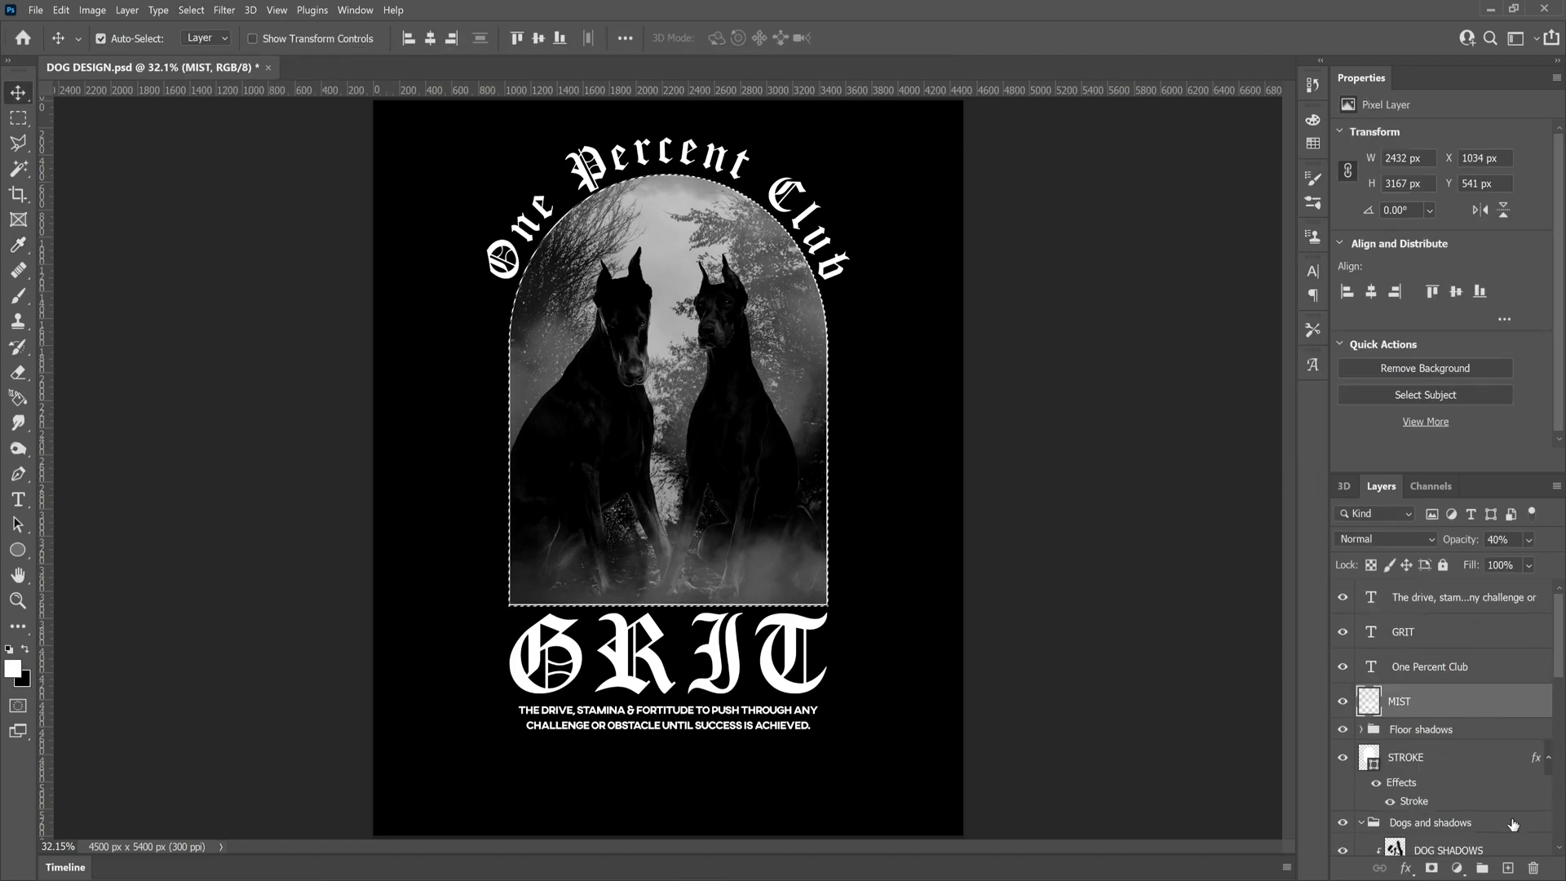
- Name the new top mist layer MIST and stamp another layer of white mist over the dogs' legs inside the arch
{"action": "double_click", "coordinate": [1411, 701]}
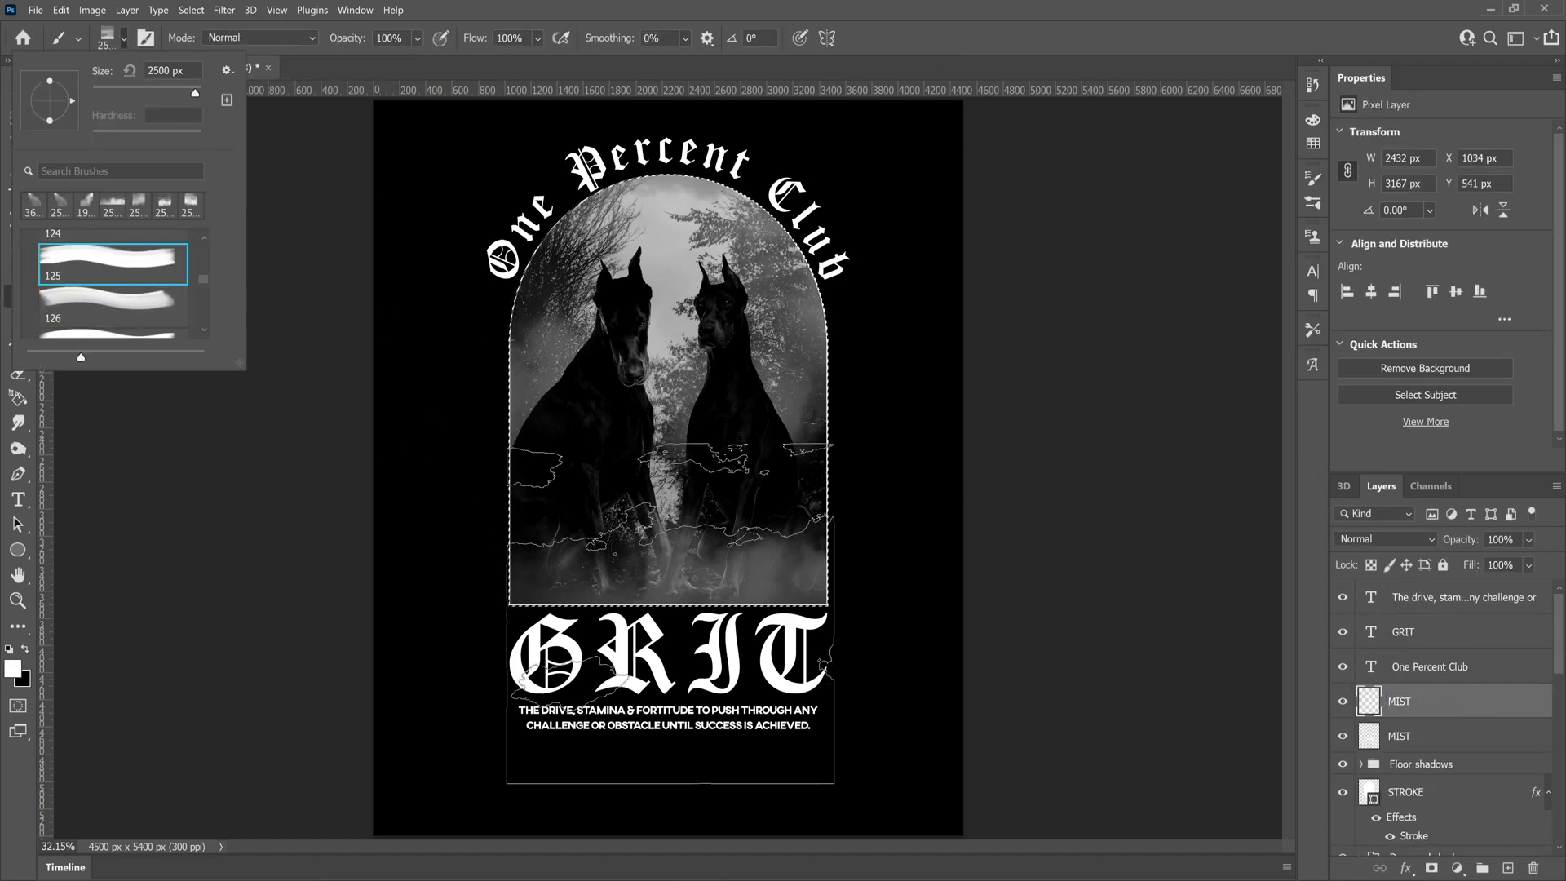
{"action": "double_click", "coordinate": [129, 275]}
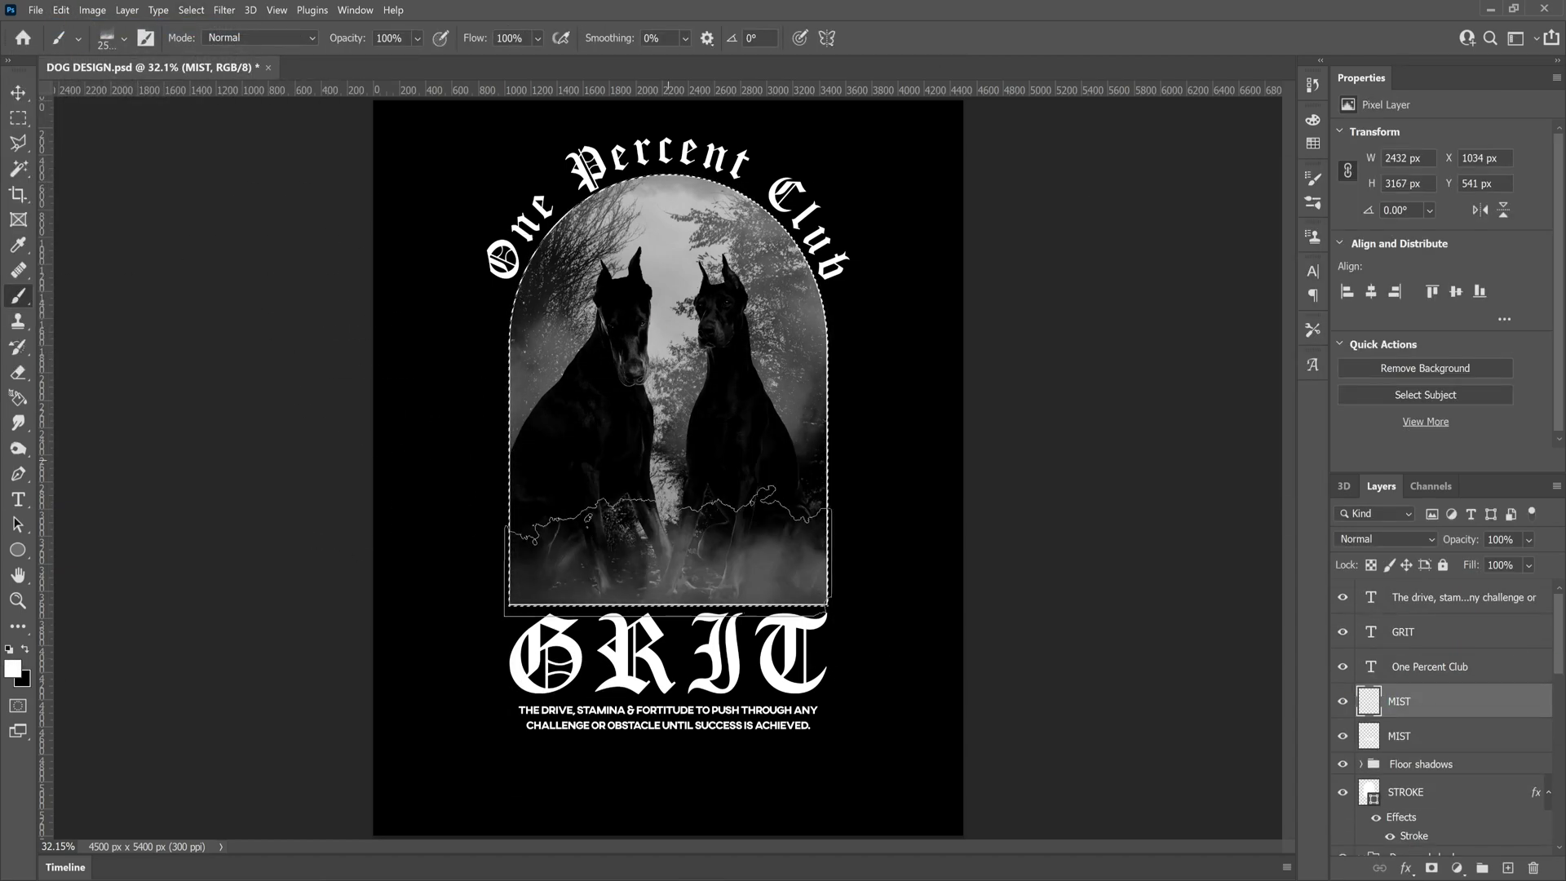
{"action": "left_click", "coordinate": [668, 461]}
{"action": "left_click", "coordinate": [18, 93]}
- Lower the opacity of the new MIST layer and set the MIST layer beneath it to 33%
{"action": "left_click_drag", "start_coordinate": [1556, 562], "coordinate": [1527, 566]}
{"action": "left_click", "coordinate": [1419, 735]}
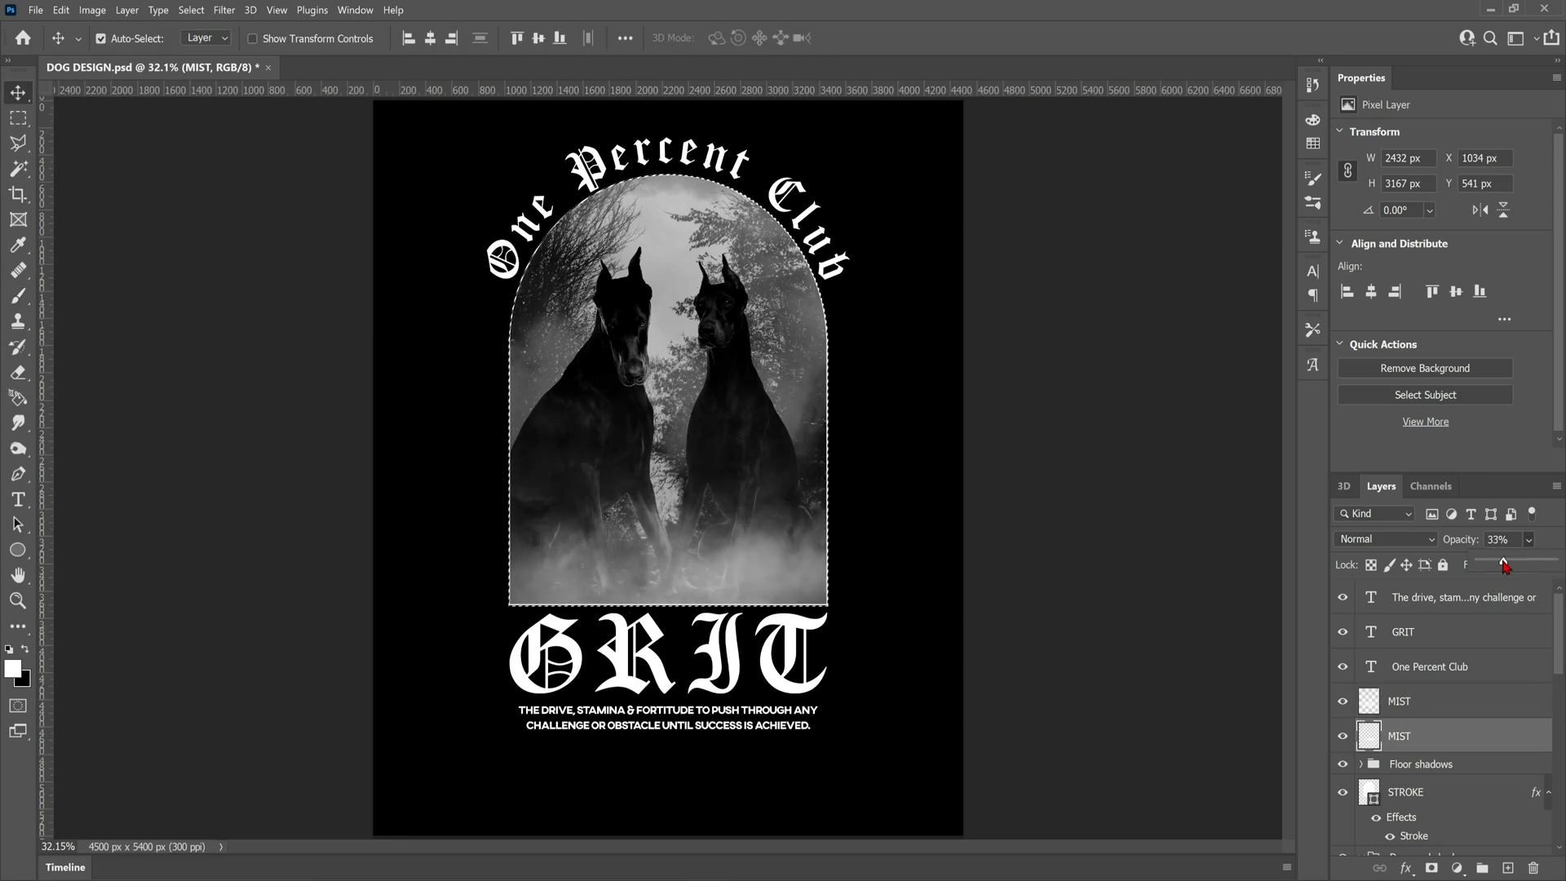
{"action": "left_click_drag", "start_coordinate": [1506, 566], "coordinate": [1507, 569]}
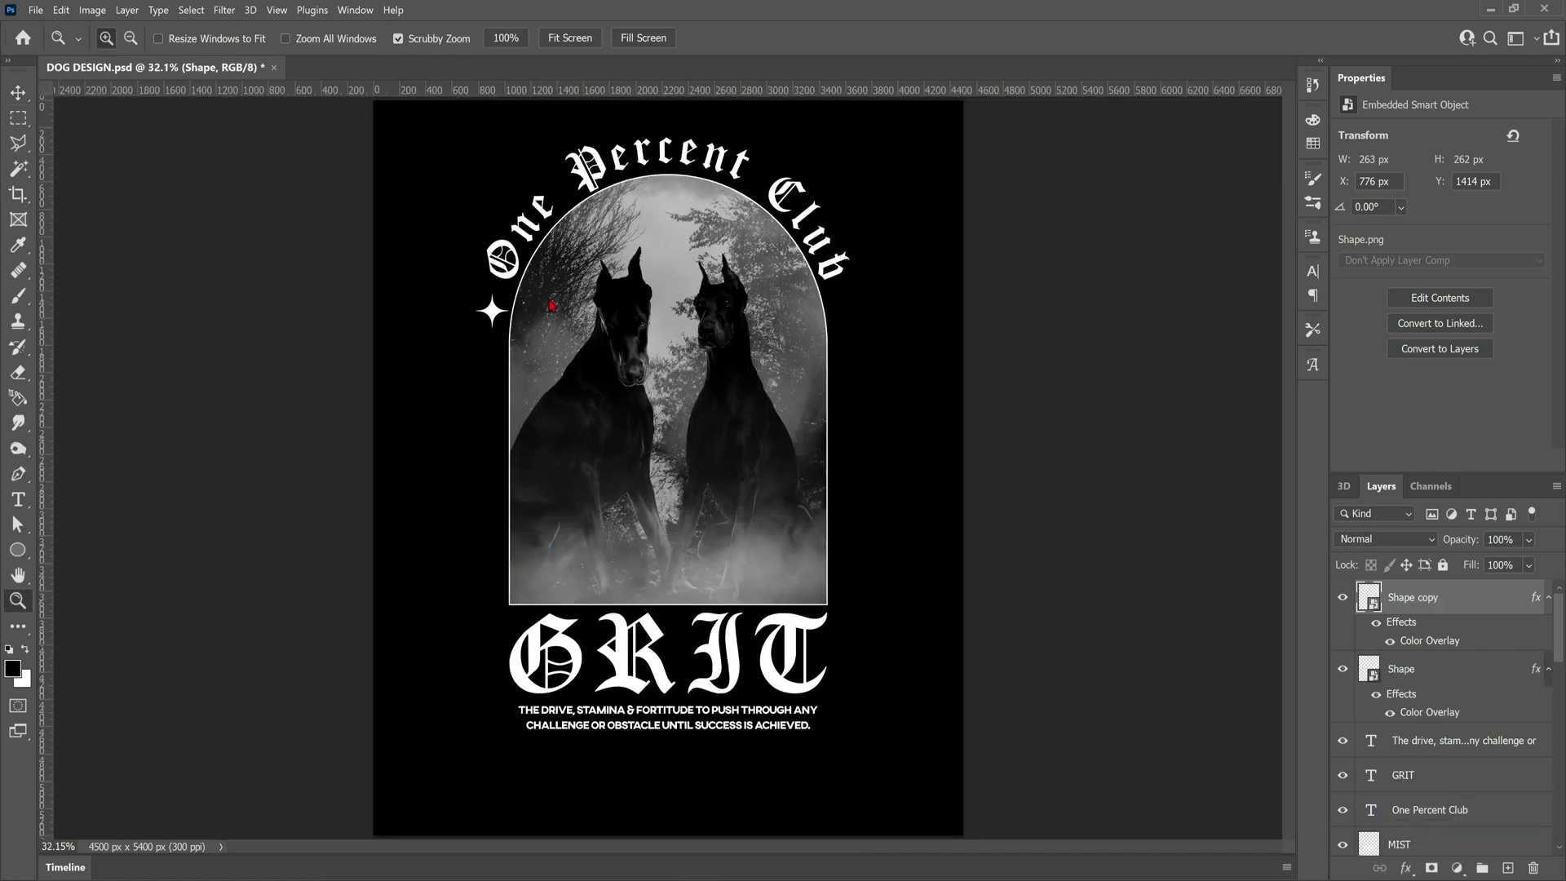
- Place the duplicated star at the right end of the curved text, level with the star on the left
{"action": "key", "text": "v"}
{"action": "key", "text": "alt+bracketleft"}
{"action": "key", "text": "alt+bracketright"}
{"action": "key", "text": "alt+bracketleft"}
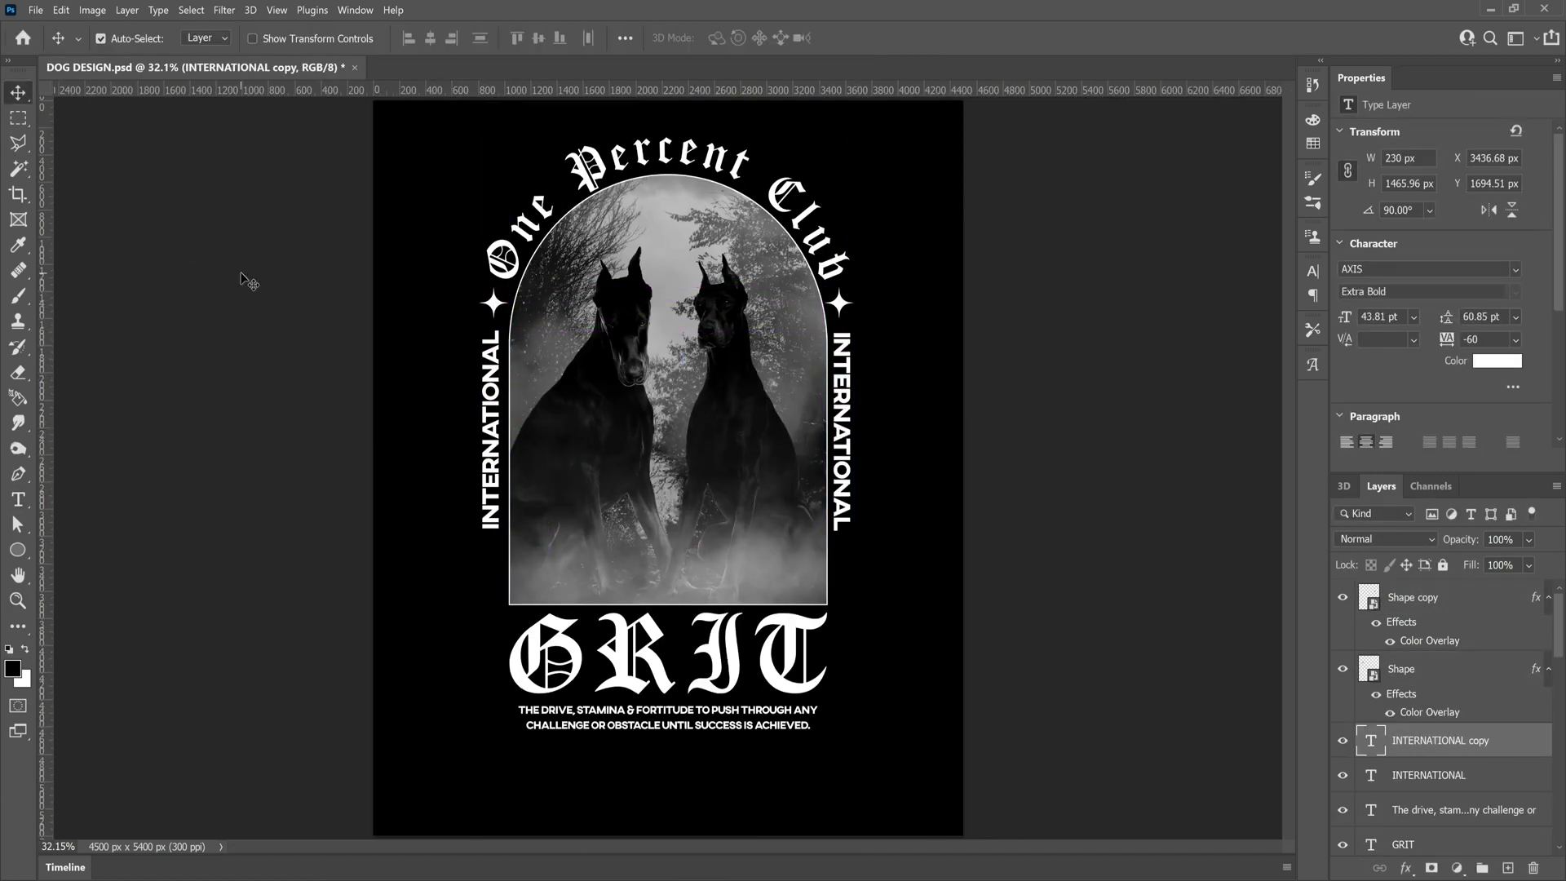
- Transform the left INTERNATIONAL text to a -90° rotation beside the arch at about X 828 px, Y 1709 px
{"action": "left_click", "coordinate": [1428, 778]}
{"action": "scroll", "coordinate": [1428, 778], "scroll_direction": "down", "scroll_amount": 1}
{"action": "left_click", "coordinate": [62, 11]}
{"action": "left_click", "coordinate": [293, 644]}
{"action": "left_click", "coordinate": [61, 10]}
{"action": "left_click", "coordinate": [294, 628]}
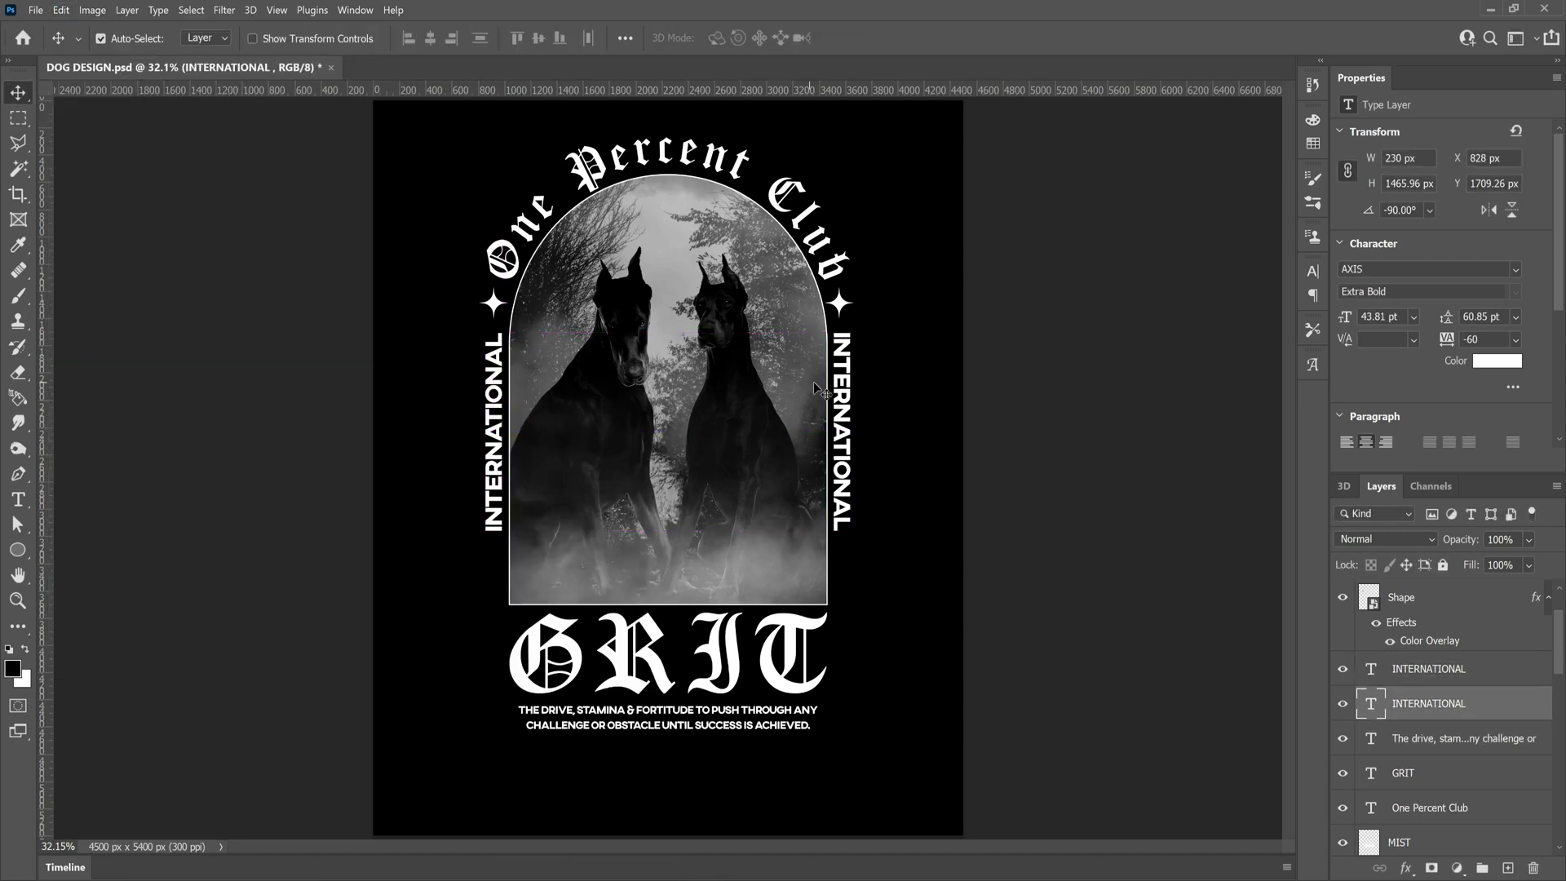
- Scale the element-02 star to 13.28% and place it below the left INTERNATIONAL text
{"action": "left_click", "coordinate": [840, 304]}
{"action": "key", "text": "ctrl+j"}
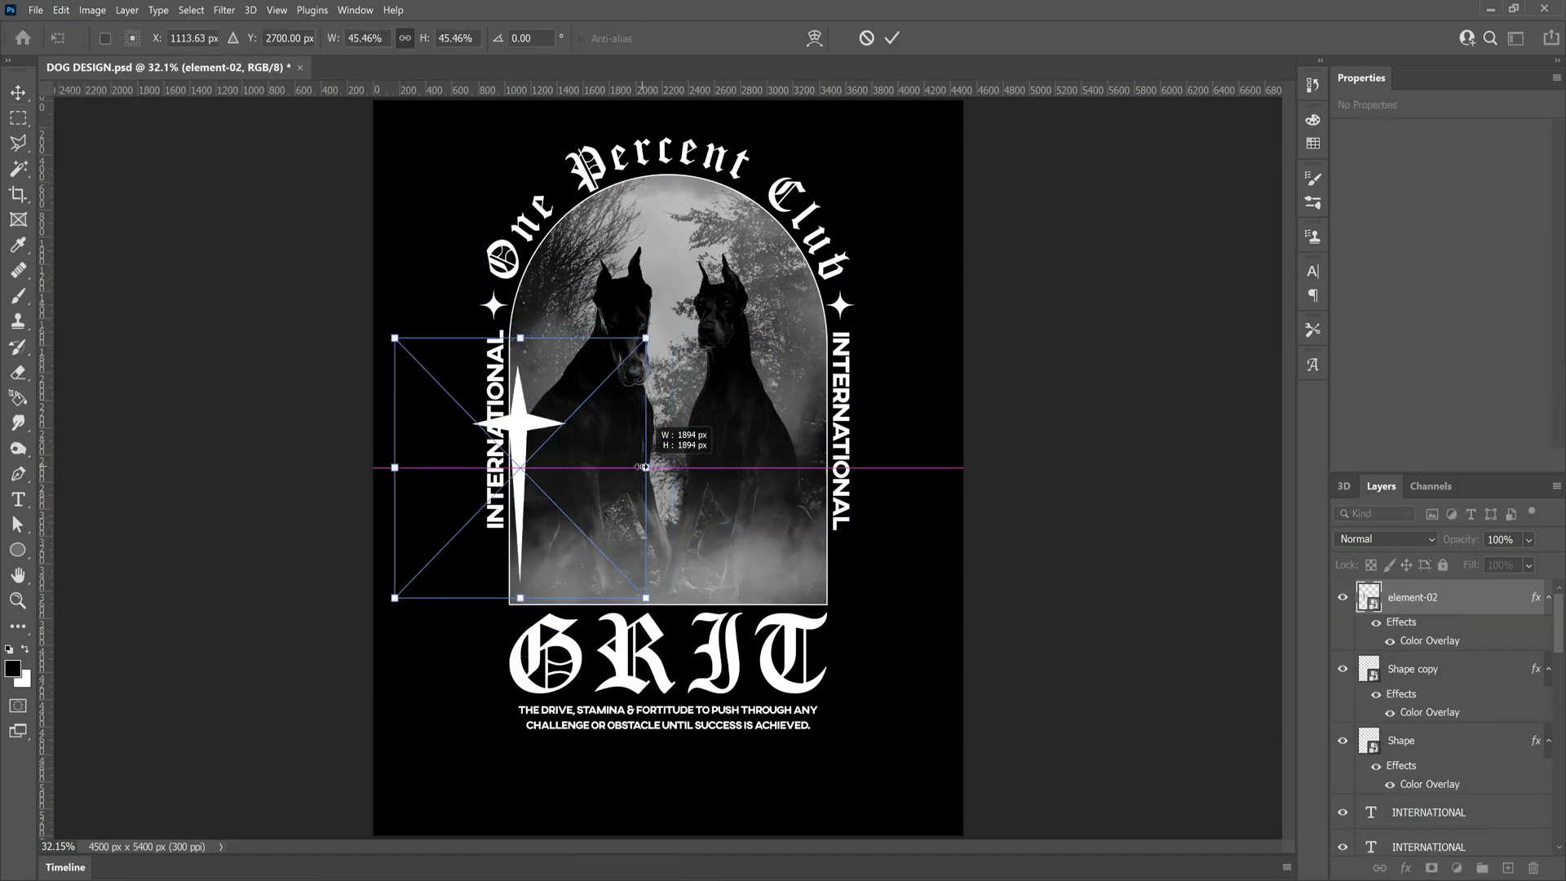
{"action": "left_click_drag", "start_coordinate": [645, 466], "coordinate": [529, 567]}
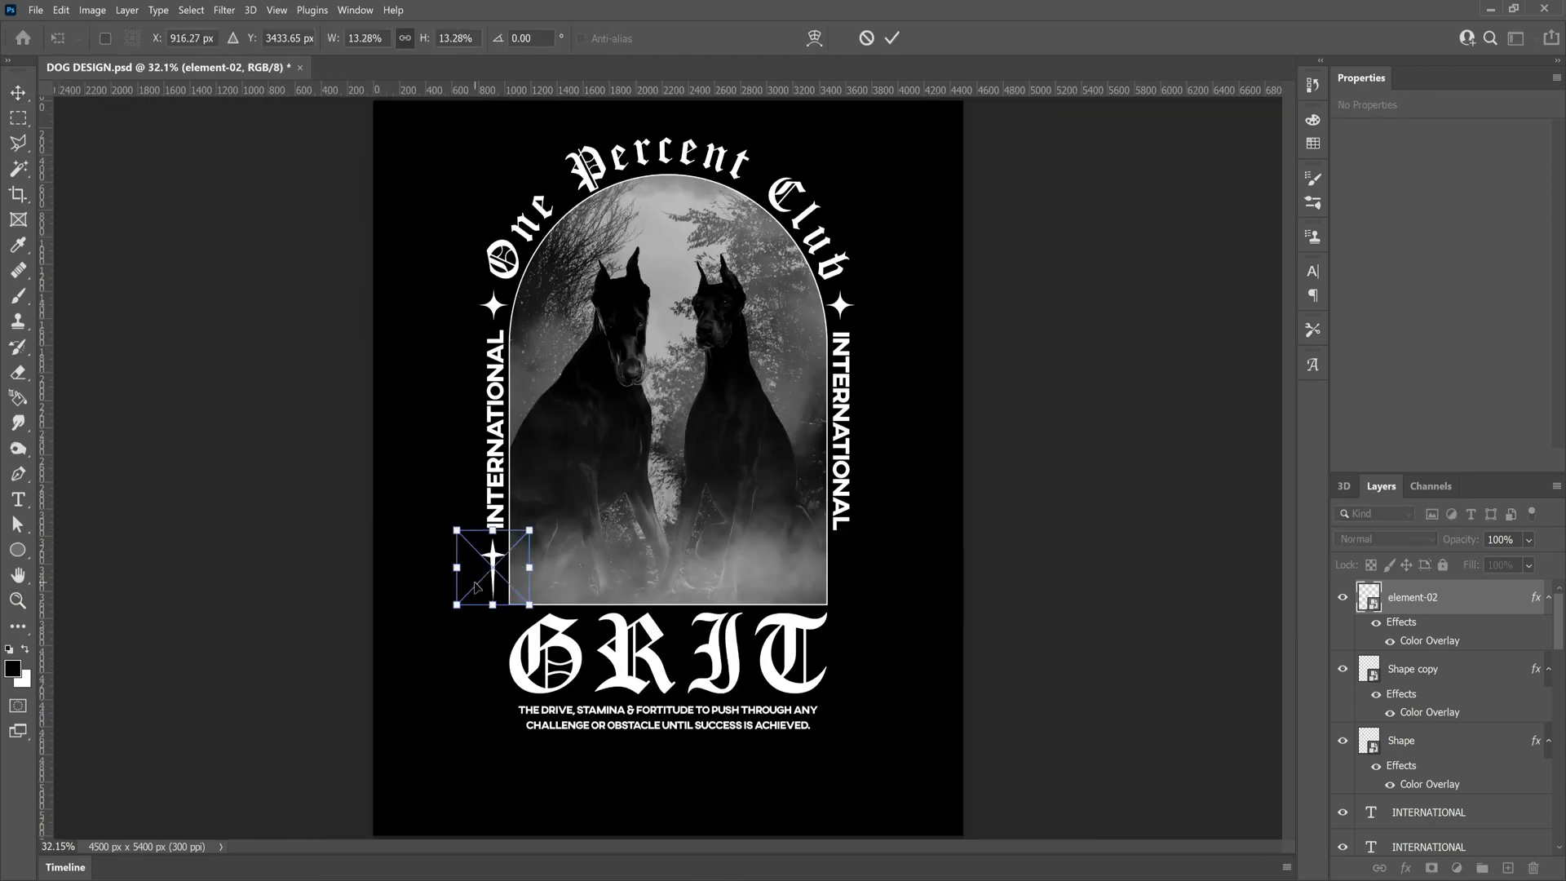
{"action": "key", "text": "Return"}
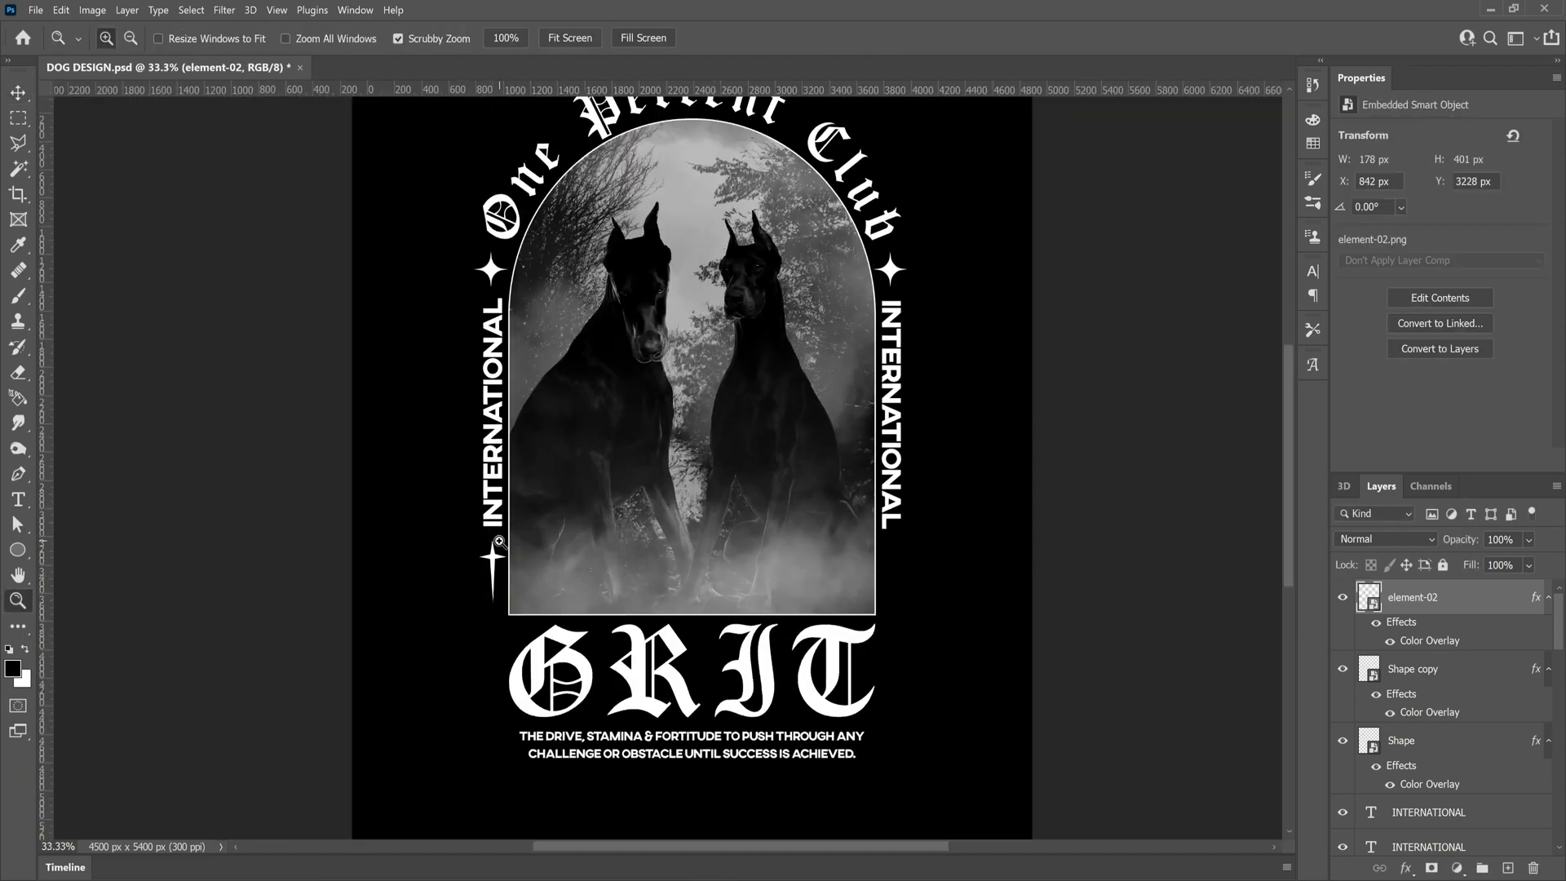
- Duplicate the element-02 star beneath the right INTERNATIONAL text and align it with a horizontal guide at about X 3486, Y 3246 px
{"action": "left_click_drag", "start_coordinate": [493, 571], "coordinate": [840, 571]}
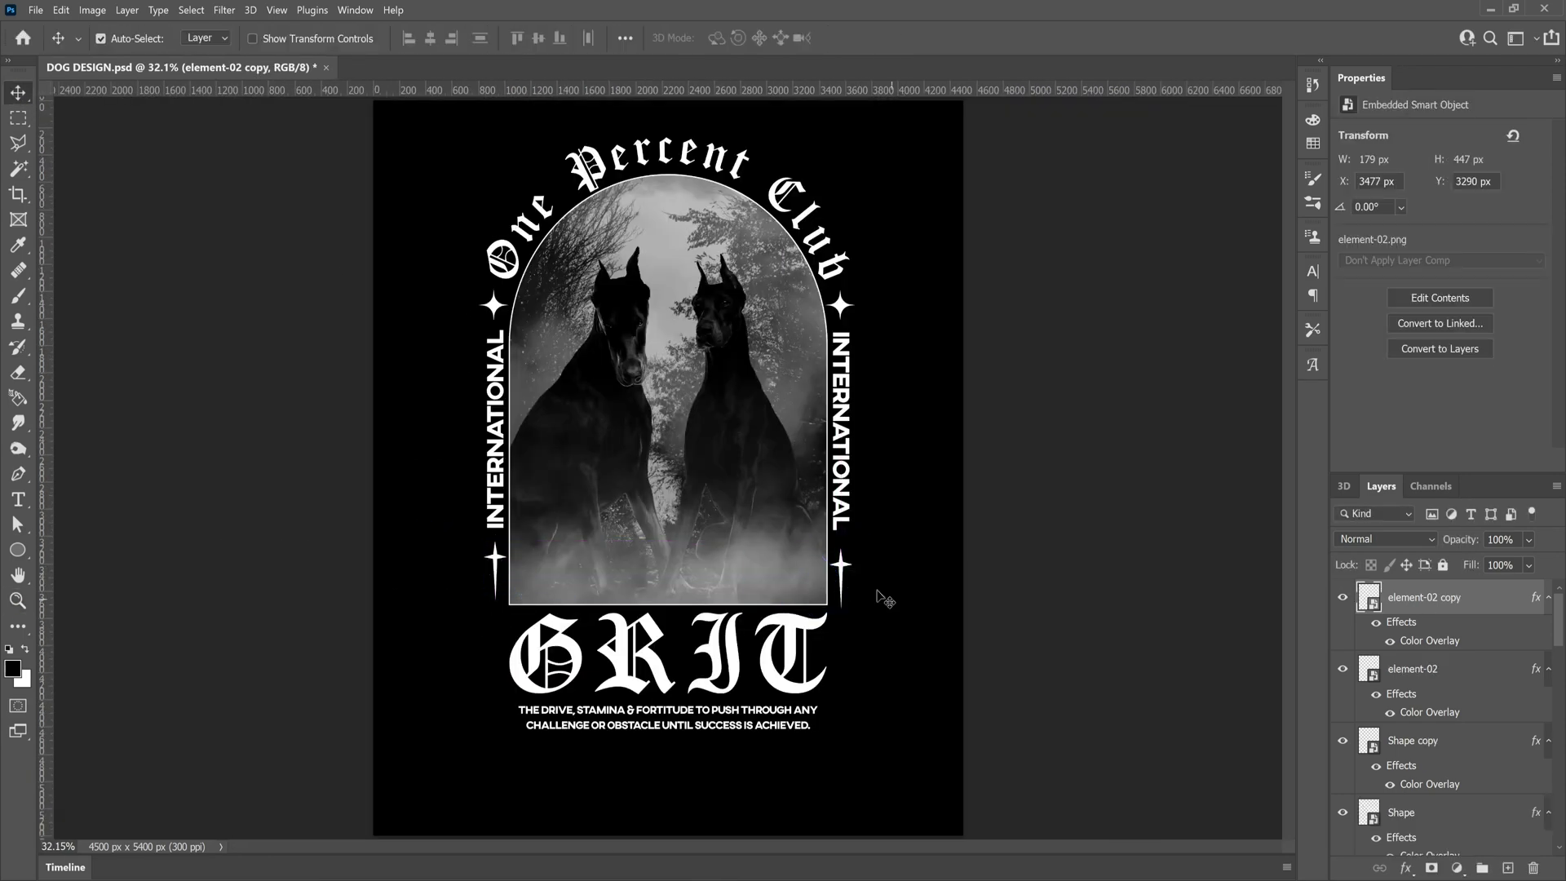
{"action": "left_click_drag", "start_coordinate": [647, 90], "coordinate": [647, 343]}
{"action": "left_click_drag", "start_coordinate": [838, 561], "coordinate": [838, 562]}
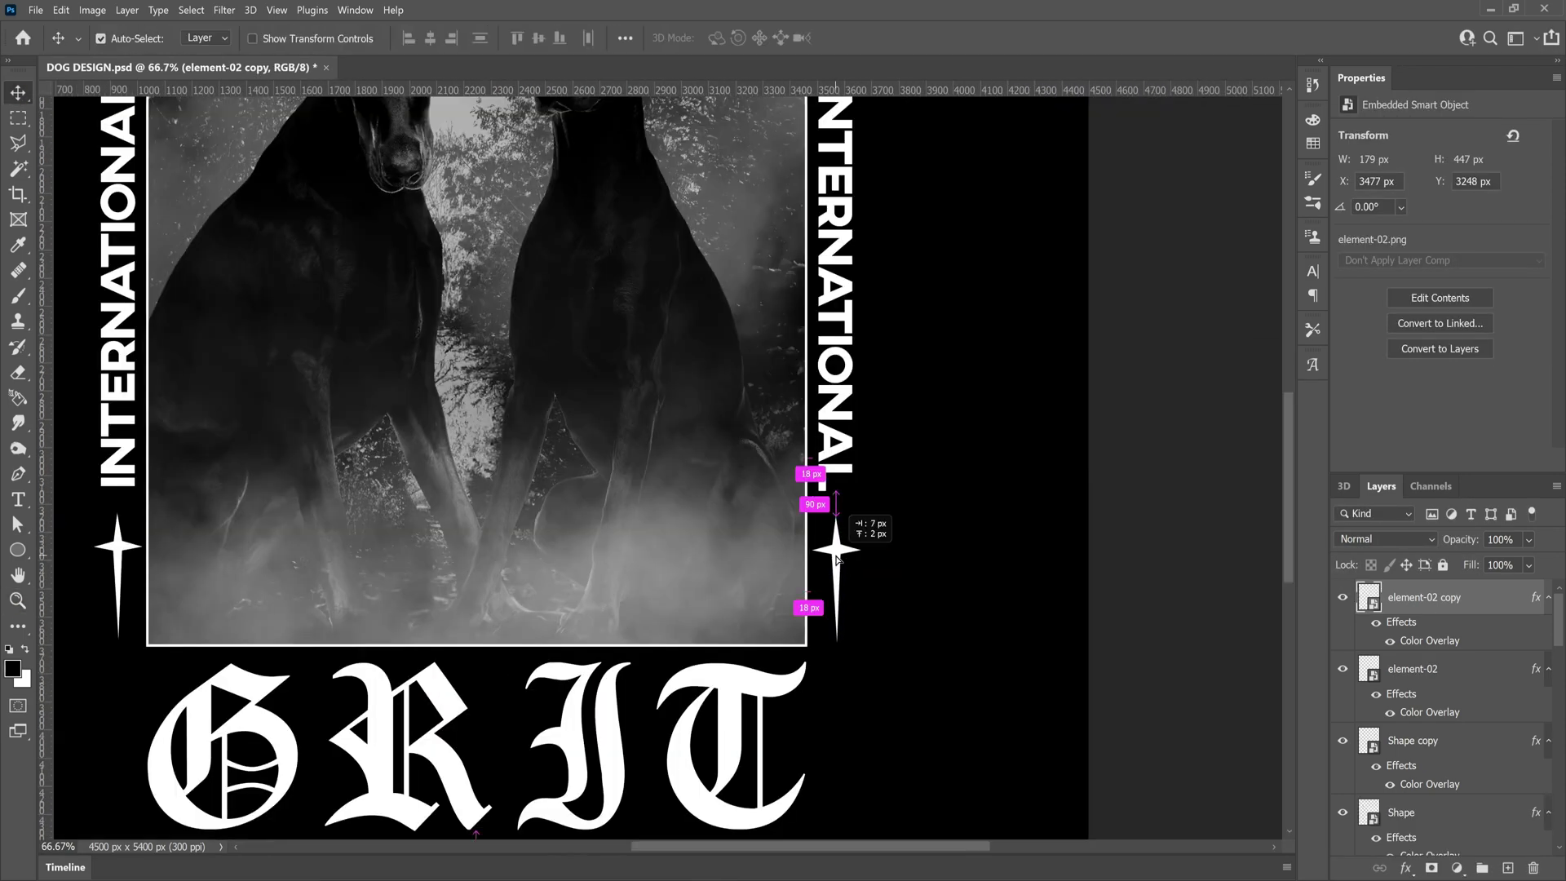
{"action": "key", "text": "ctrl+0"}
{"action": "left_click_drag", "start_coordinate": [948, 623], "coordinate": [948, 625]}
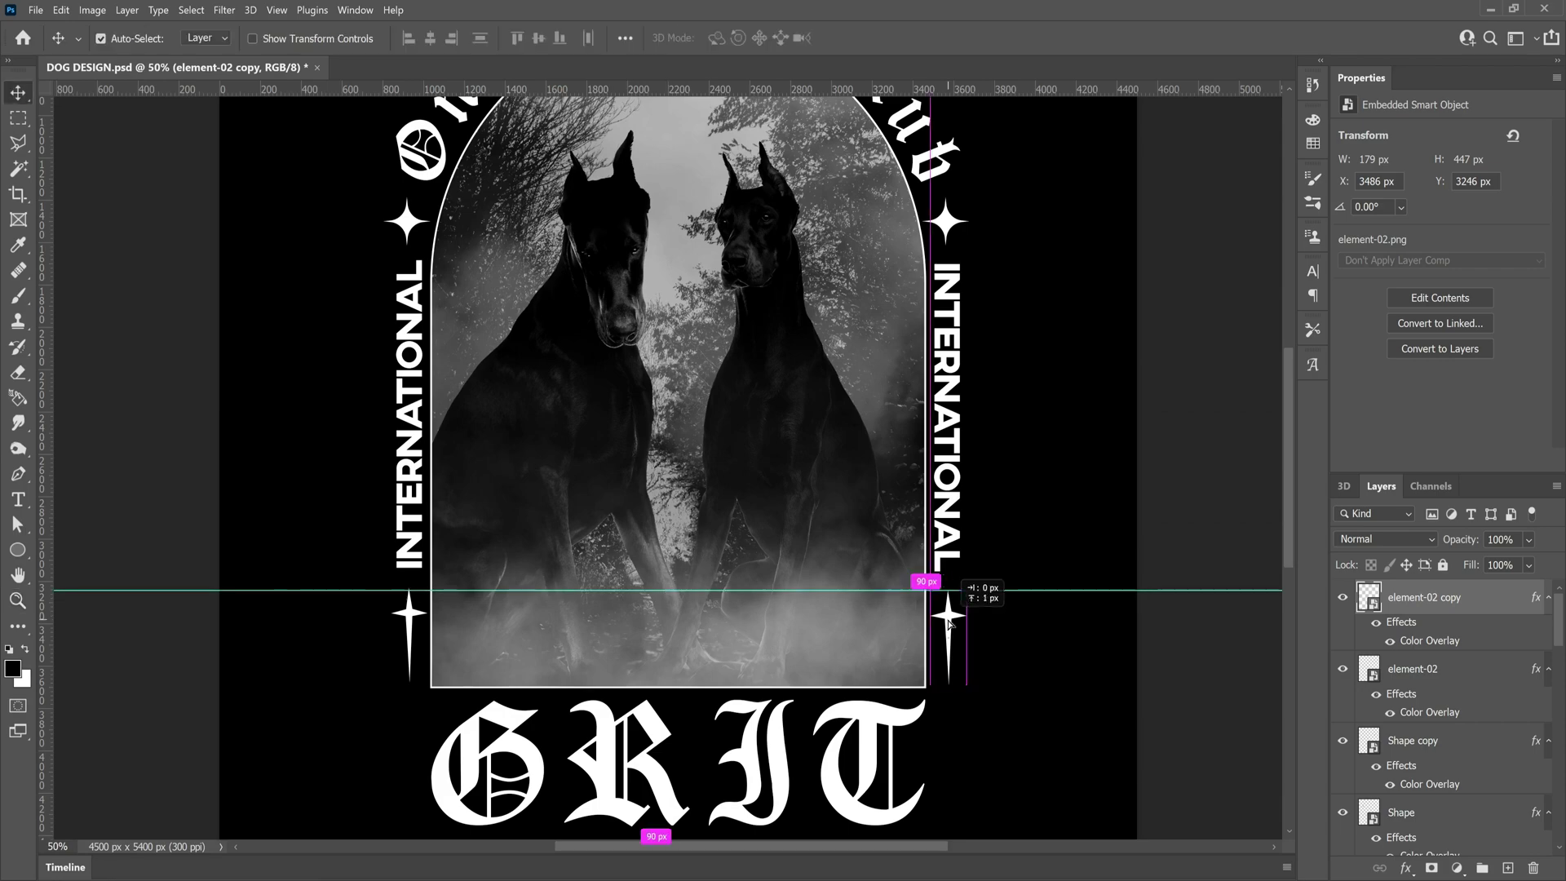